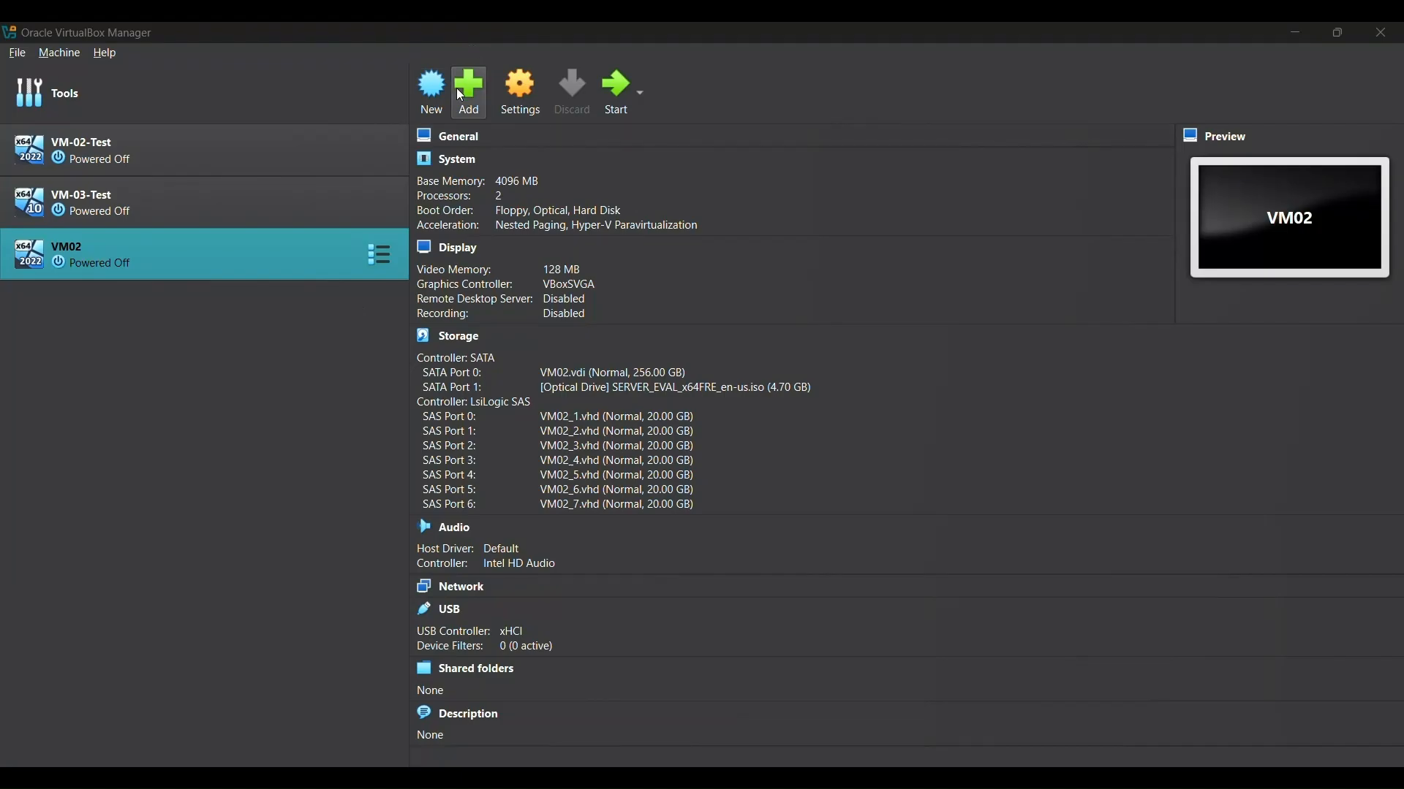
Step: Create a new VM named VM03 from the Windows 10 ISO, skipping unattended installation
left_click(449, 98)
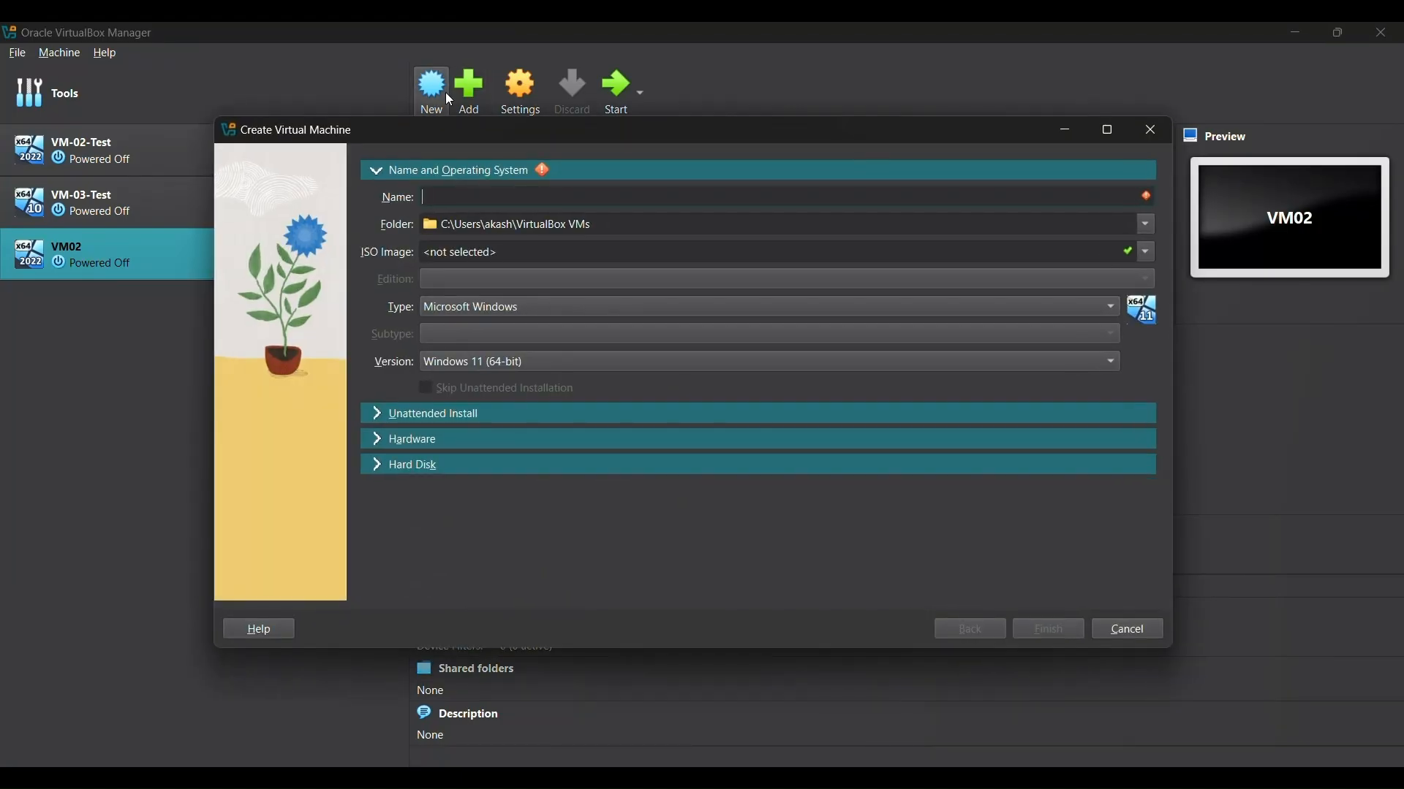
type("VM03")
left_click(1138, 252)
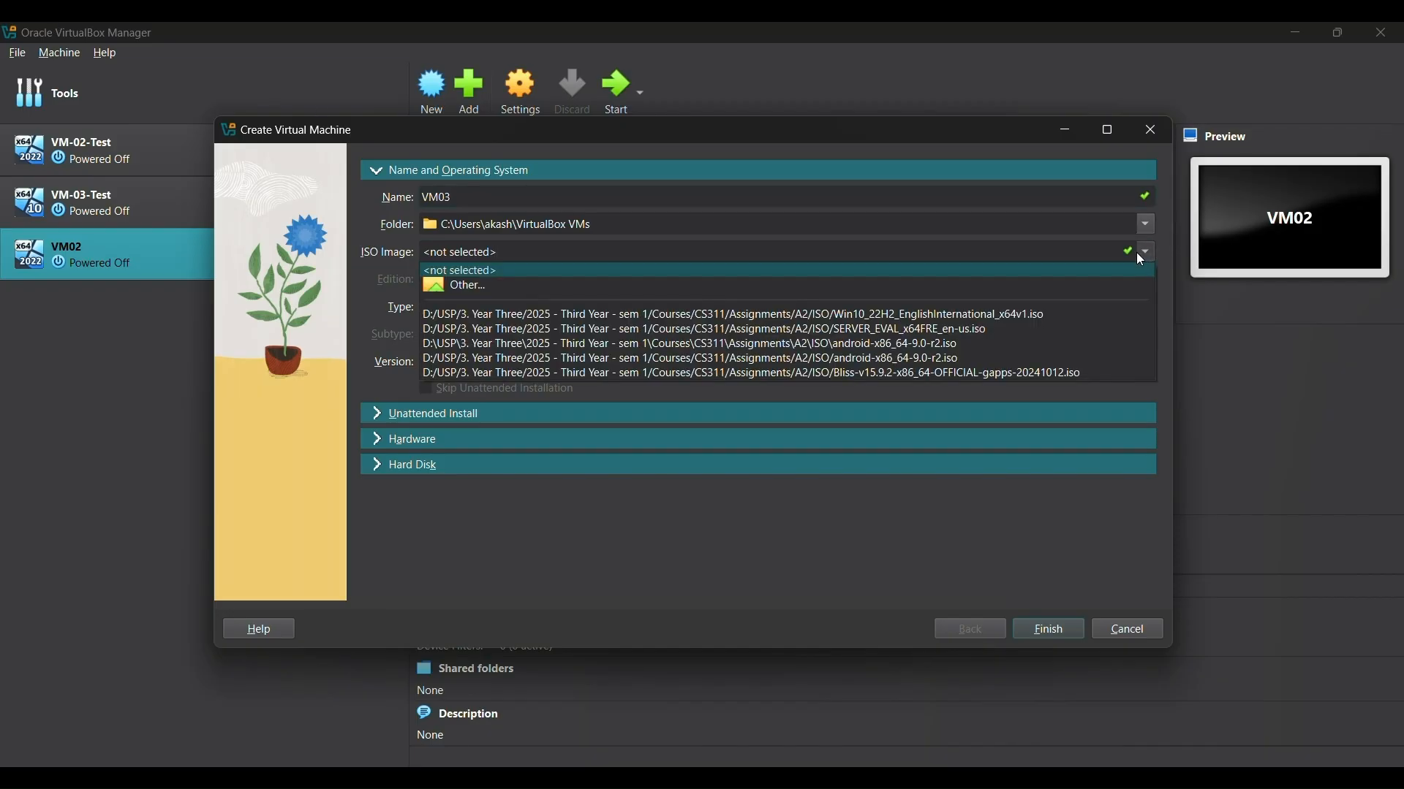
left_click(1051, 287)
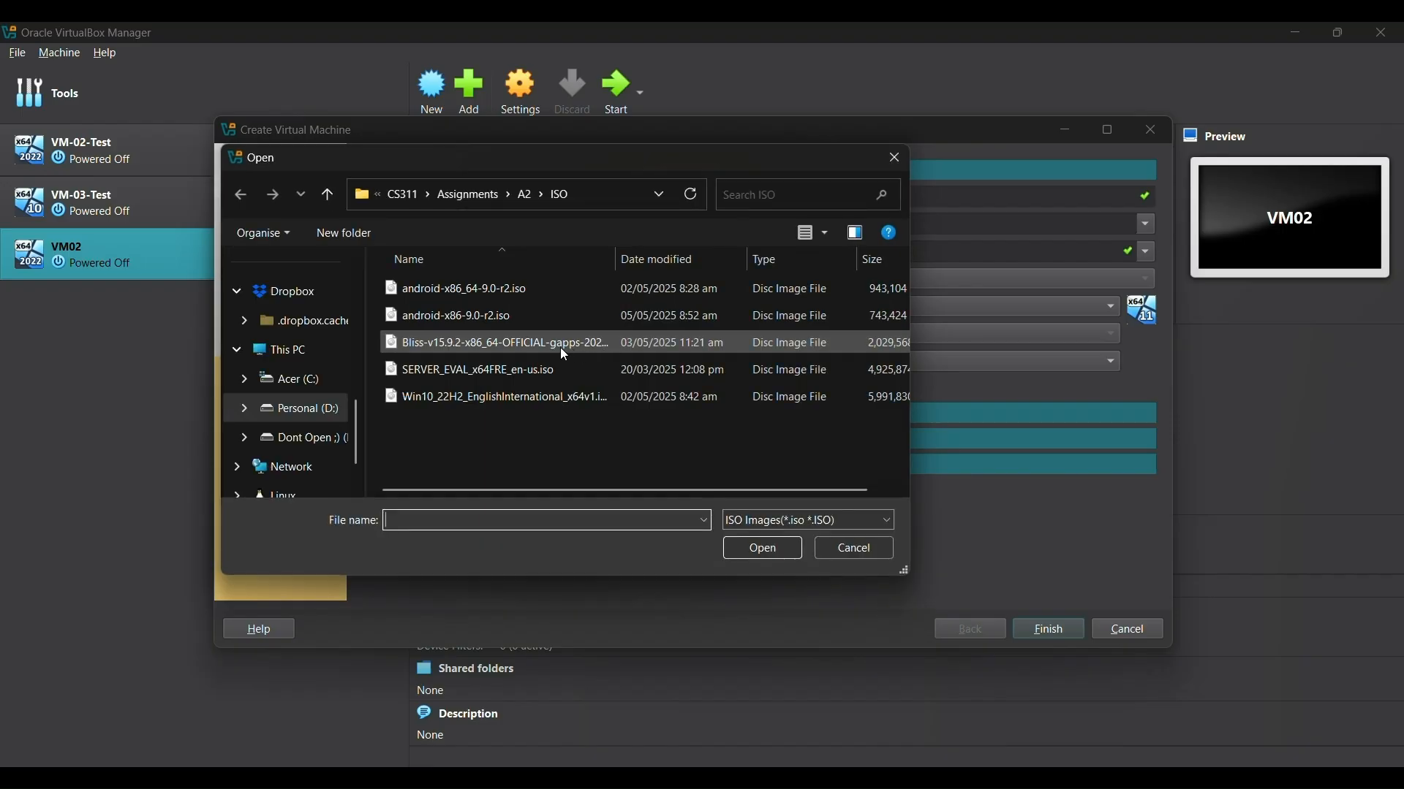
left_click(550, 395)
left_click(760, 547)
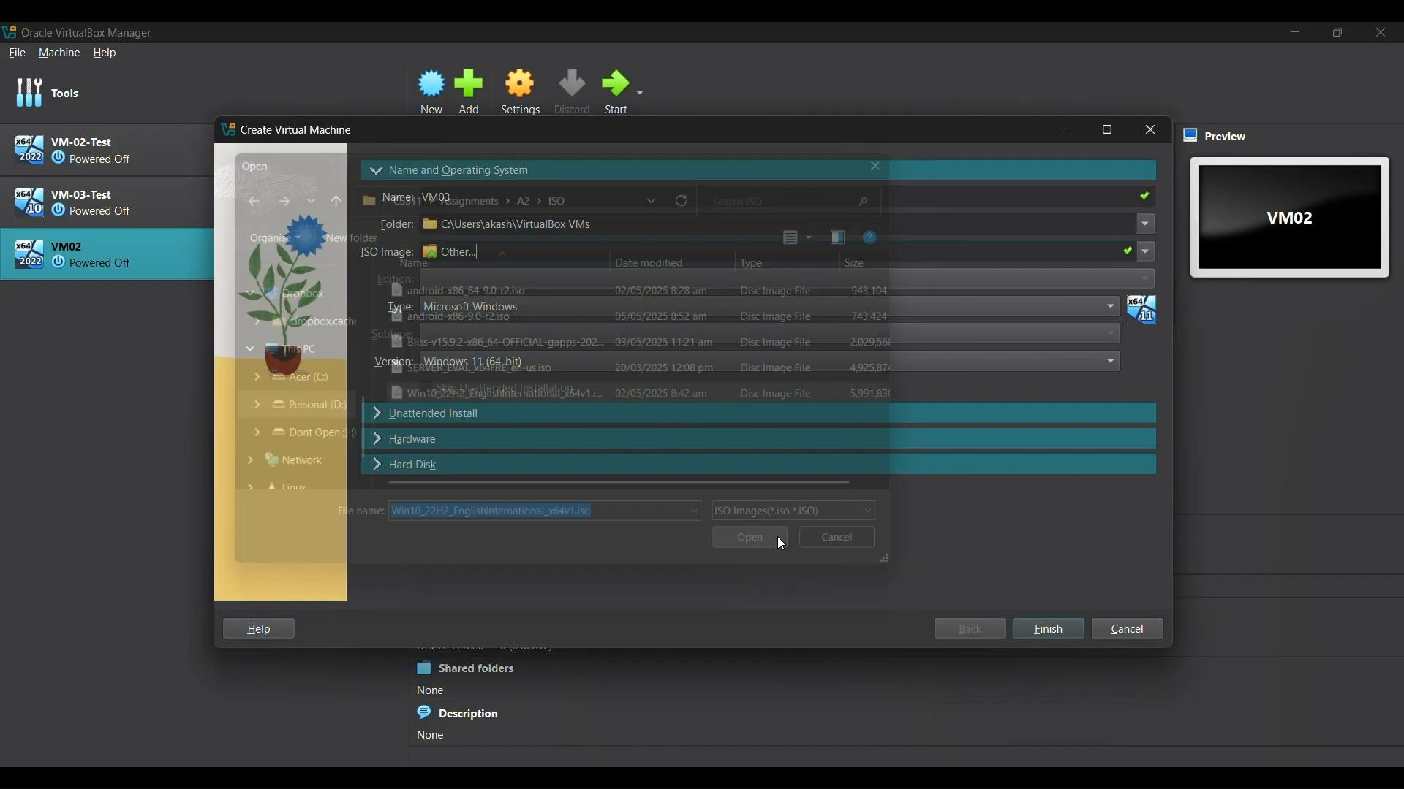
left_click(479, 387)
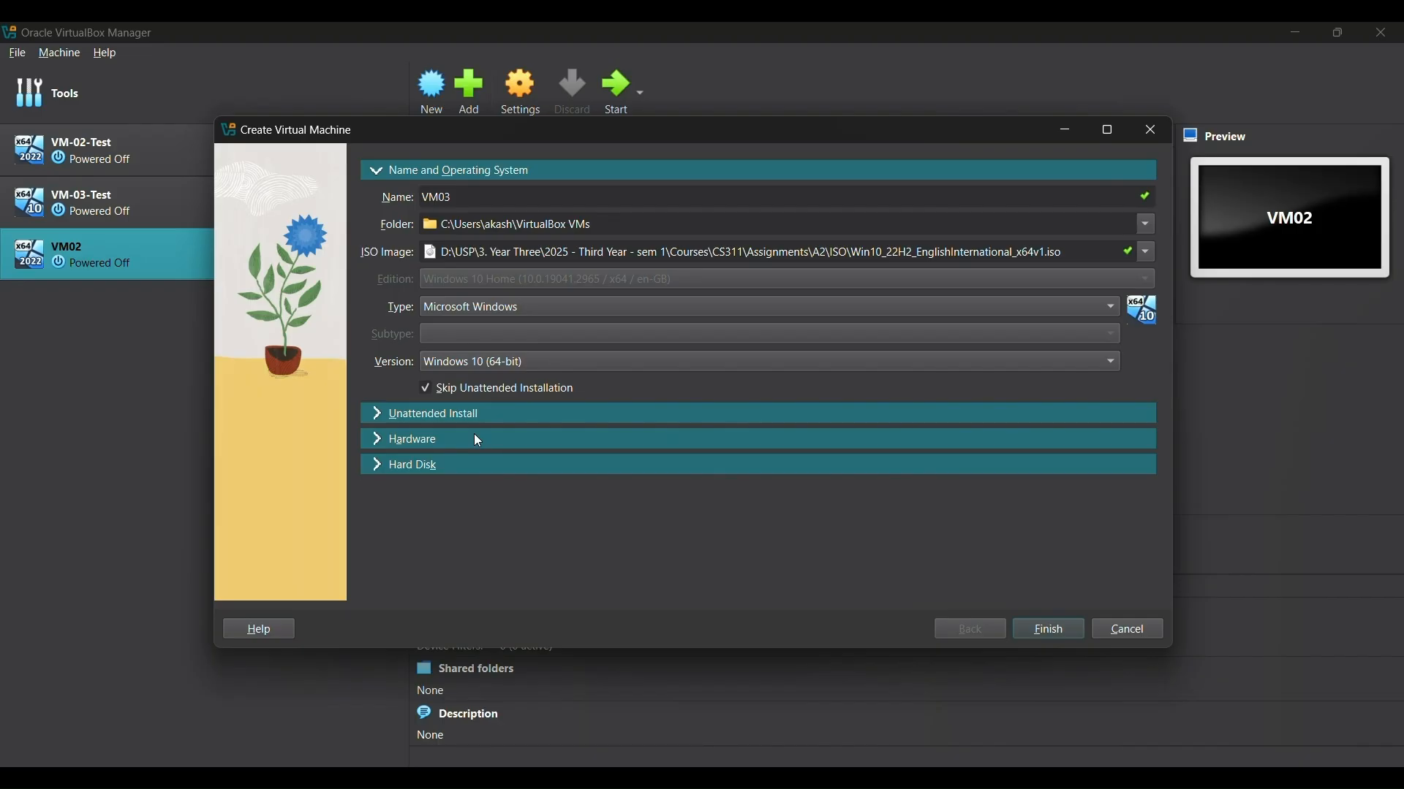
Step: Raise VM03's memory, give it 2 processors, keep a 50 GB disk, and finish creating it
left_click(476, 440)
left_click(528, 247)
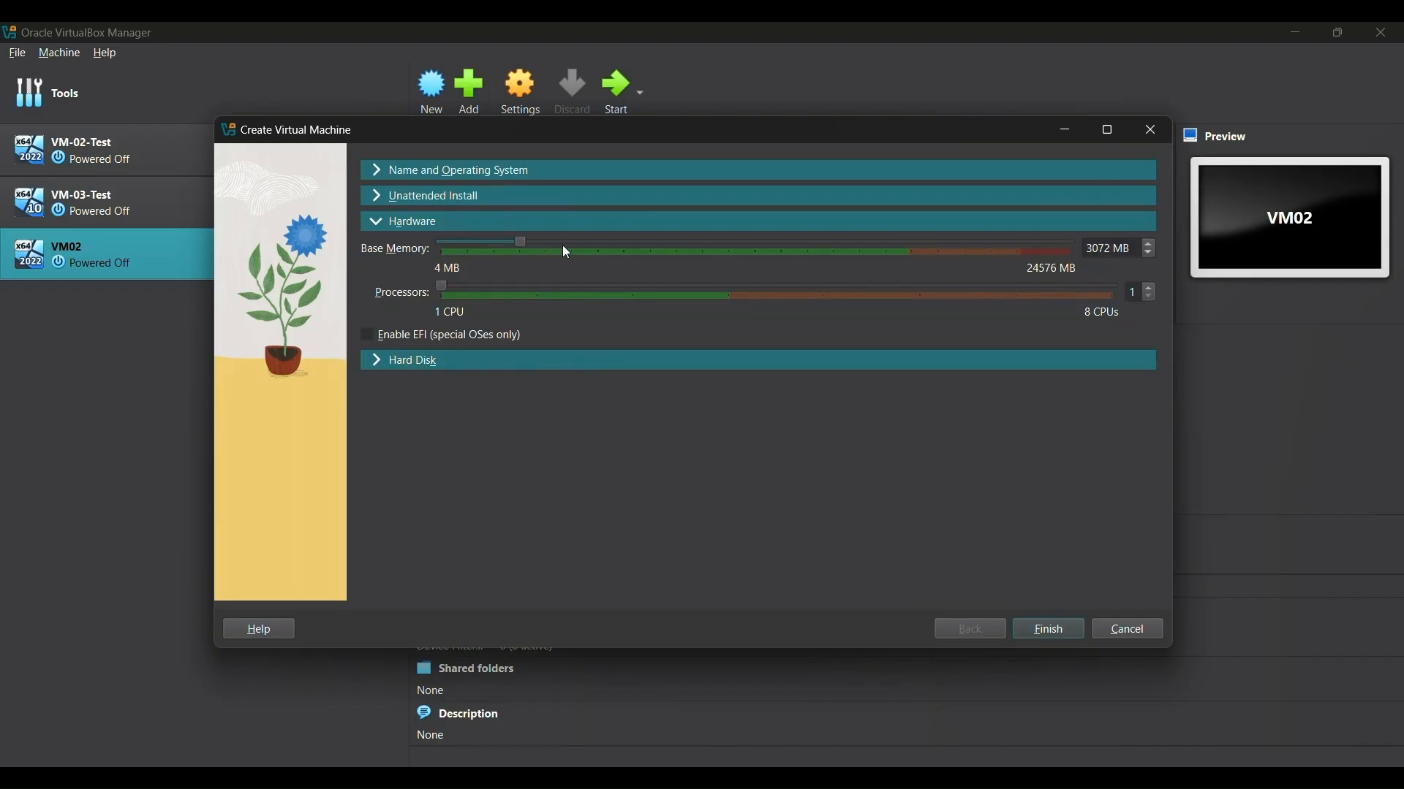
left_click(567, 286)
left_click(539, 364)
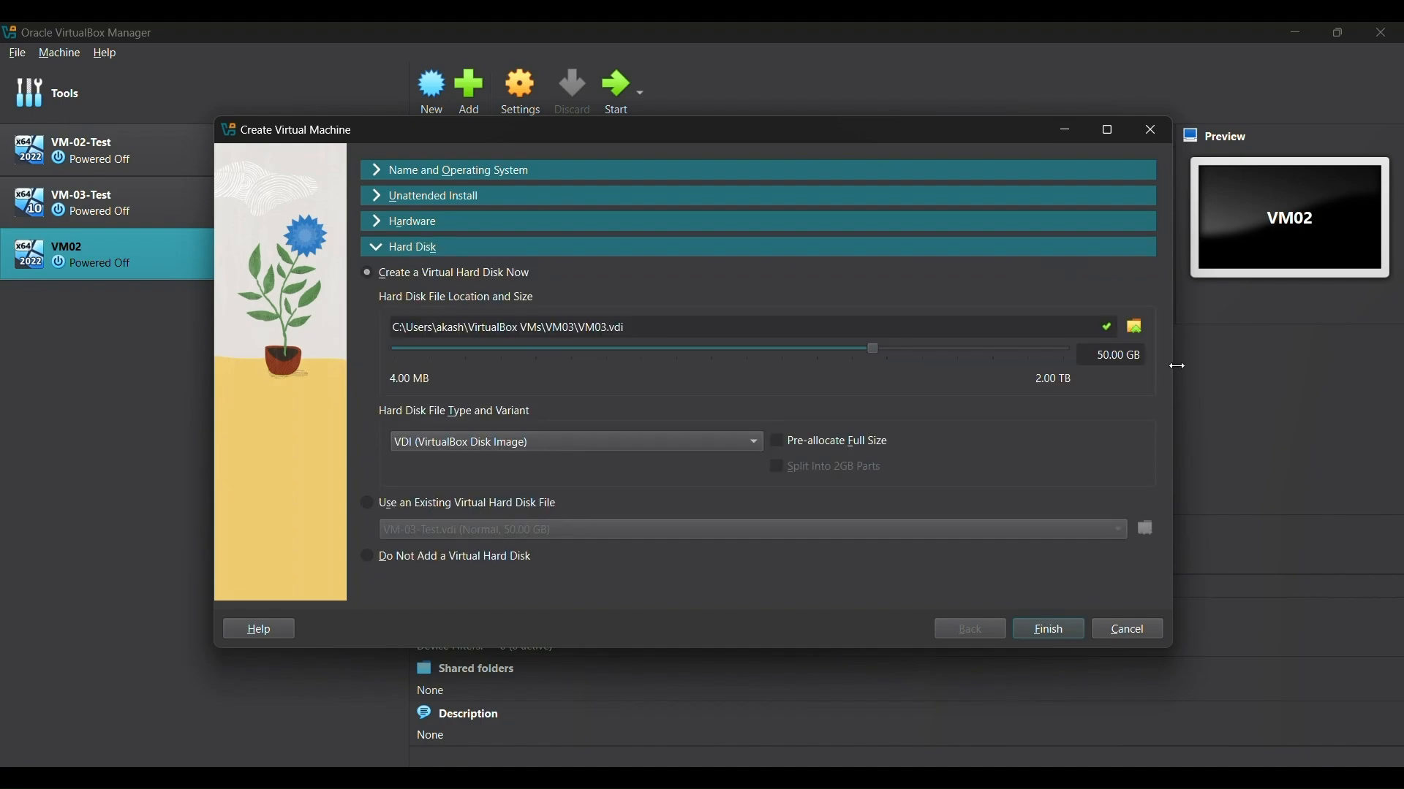
left_click(1076, 633)
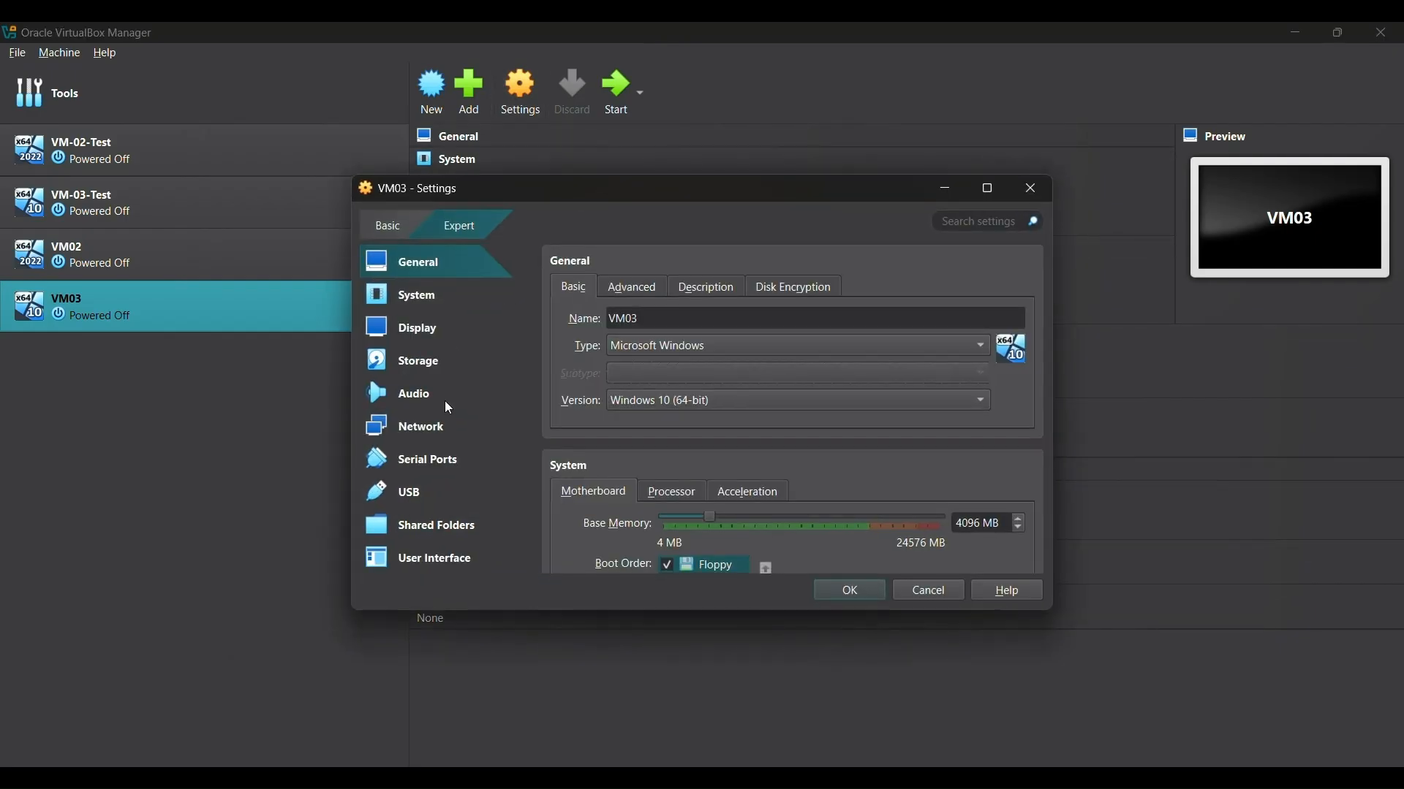
Step: Attach VM03's Adapter 1 to the Host-only Adapter, save, and start the VM
left_click(450, 429)
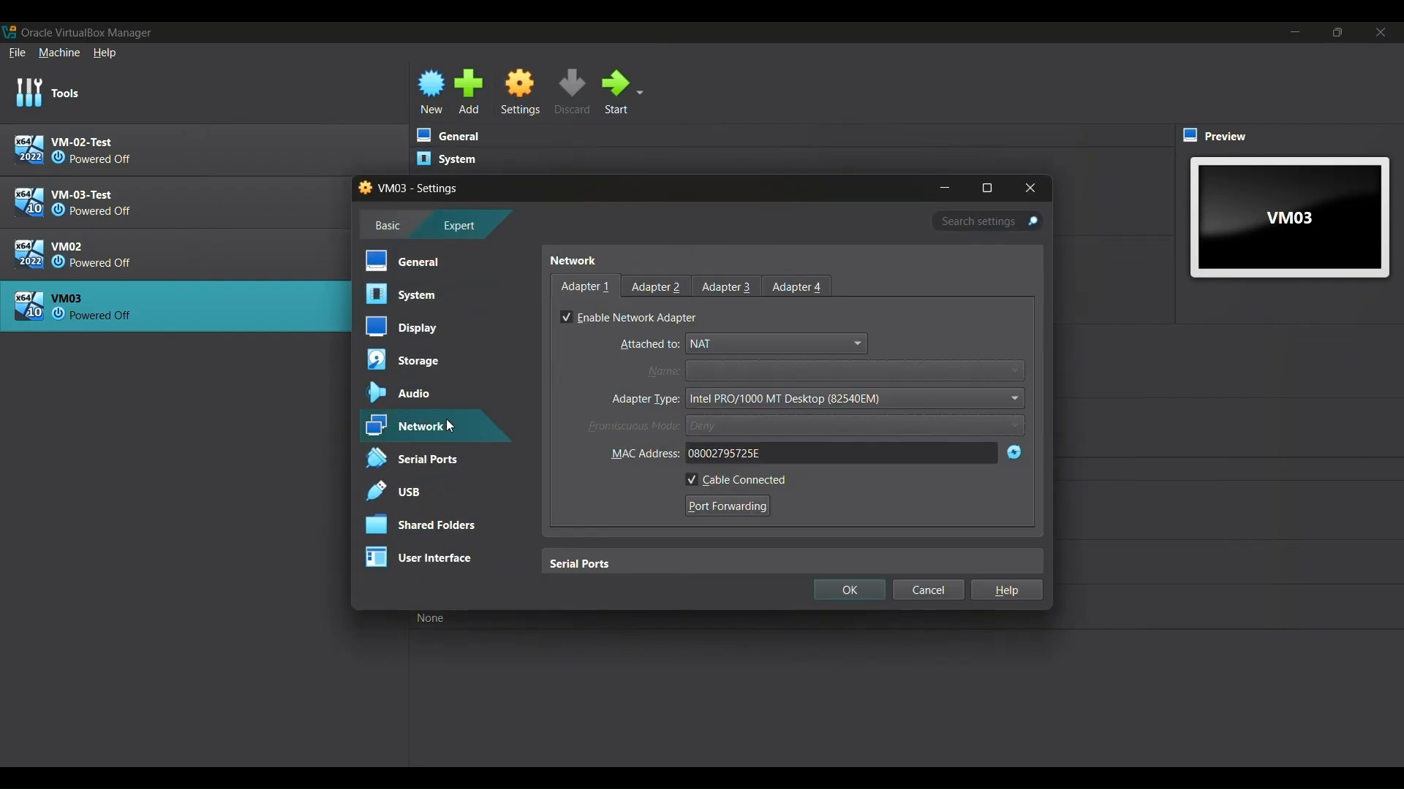
left_click(716, 352)
left_click(724, 406)
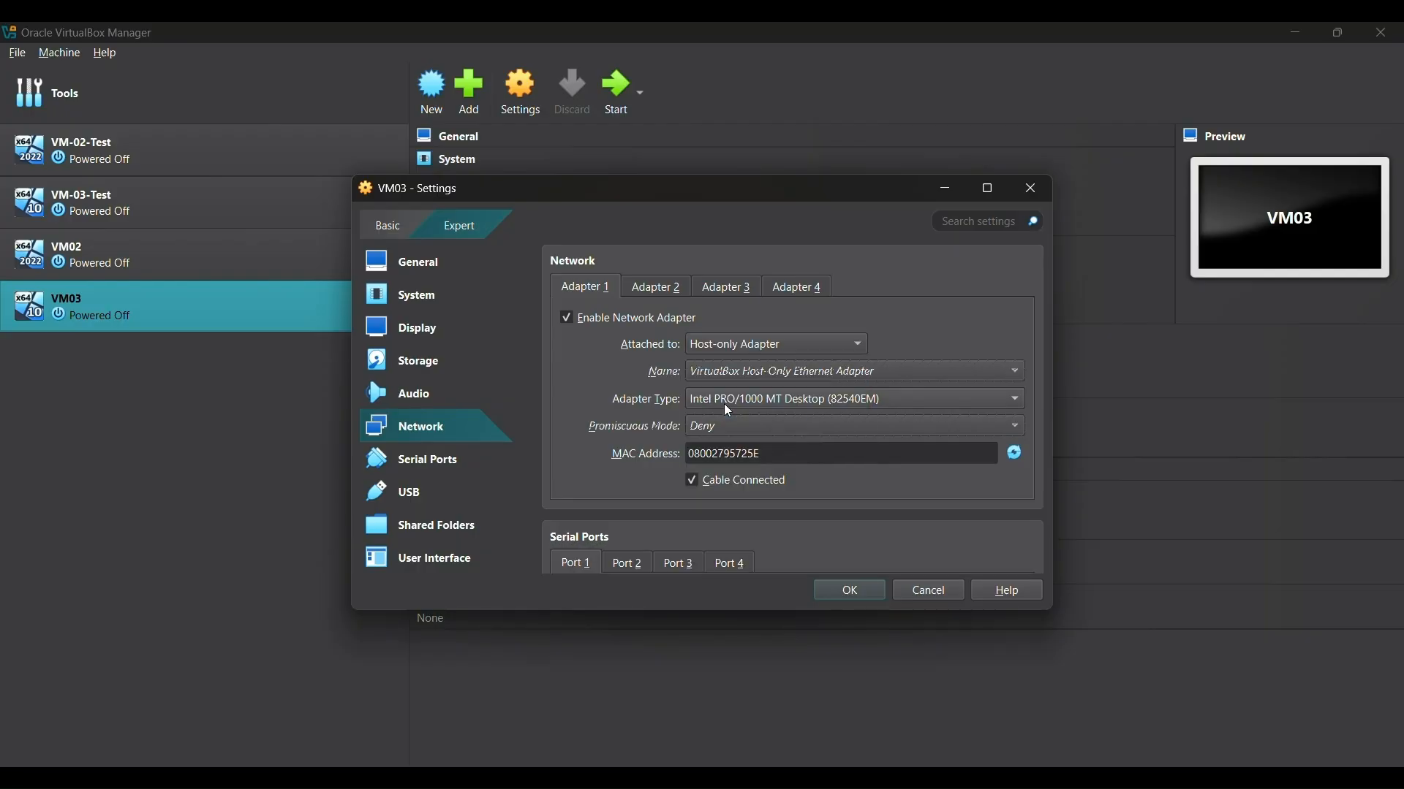
left_click(828, 588)
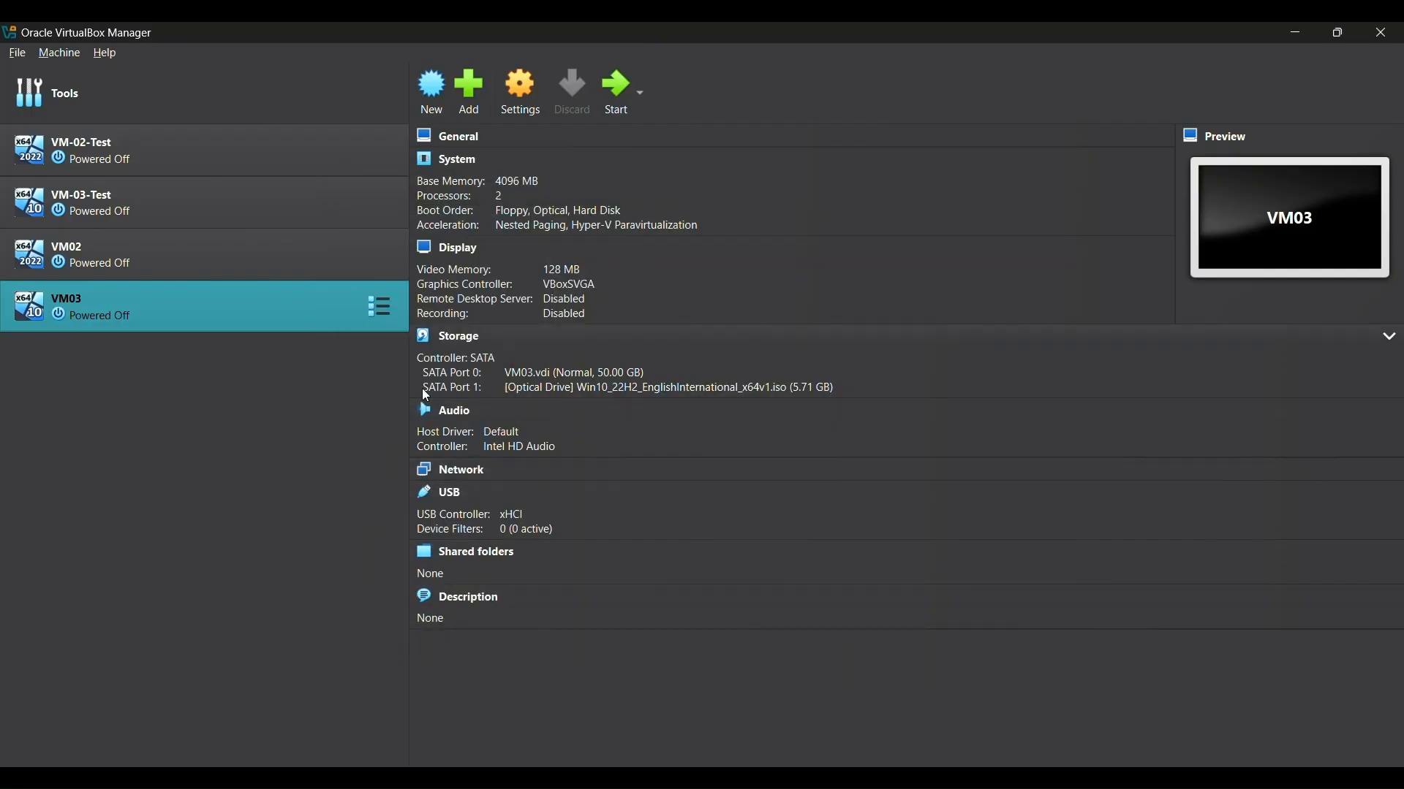
left_click(604, 104)
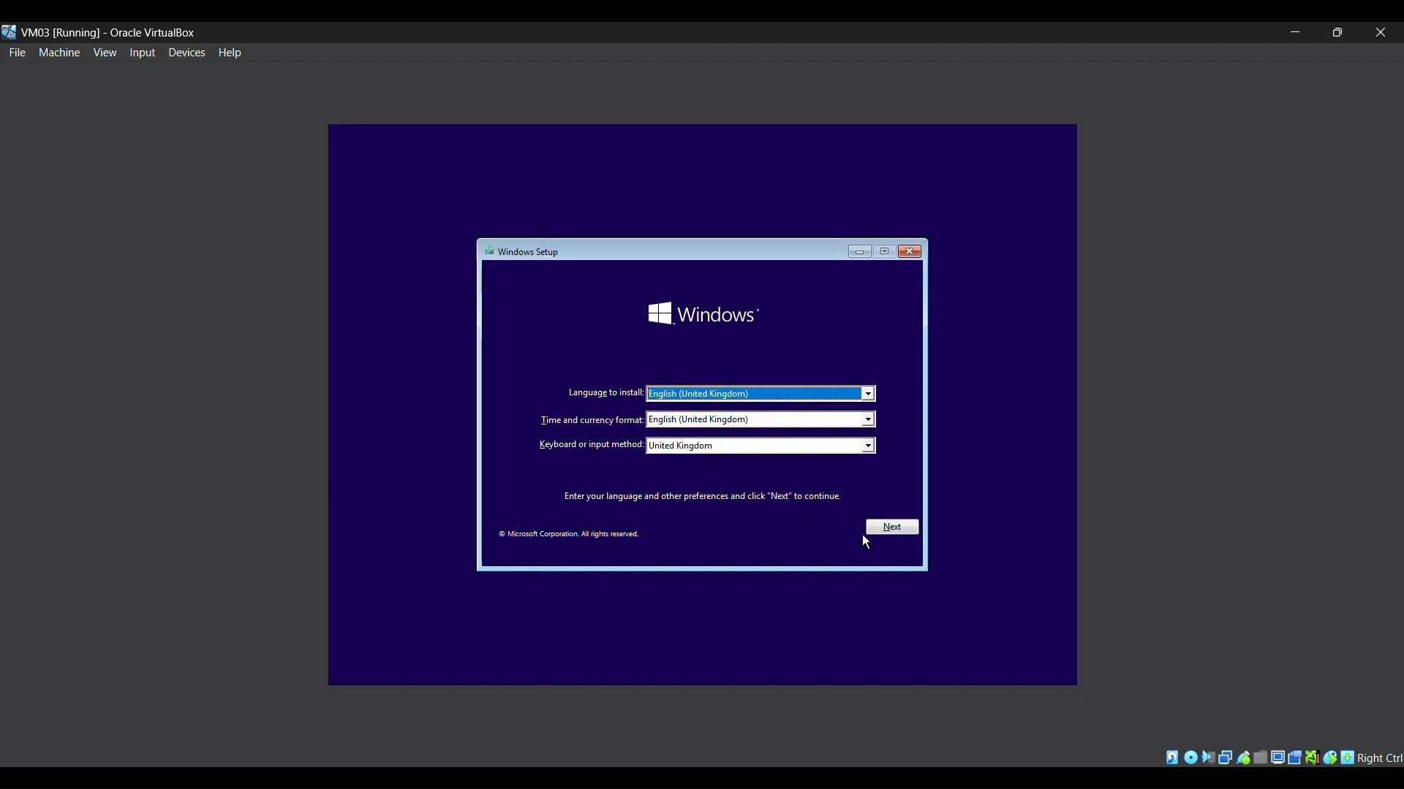
Step: Begin Windows installation without a product key and choose the Windows 10 Pro edition
left_click(877, 528)
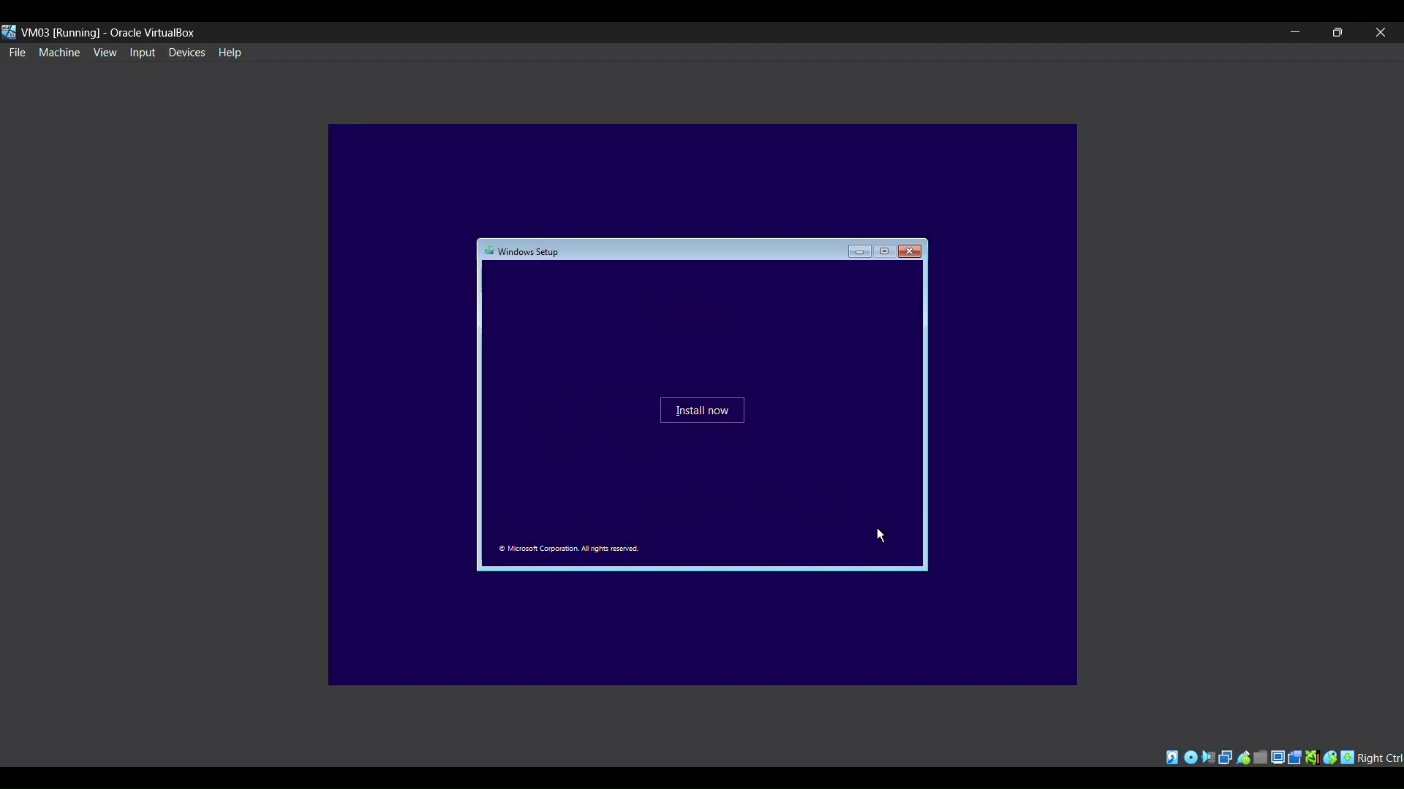
left_click(702, 420)
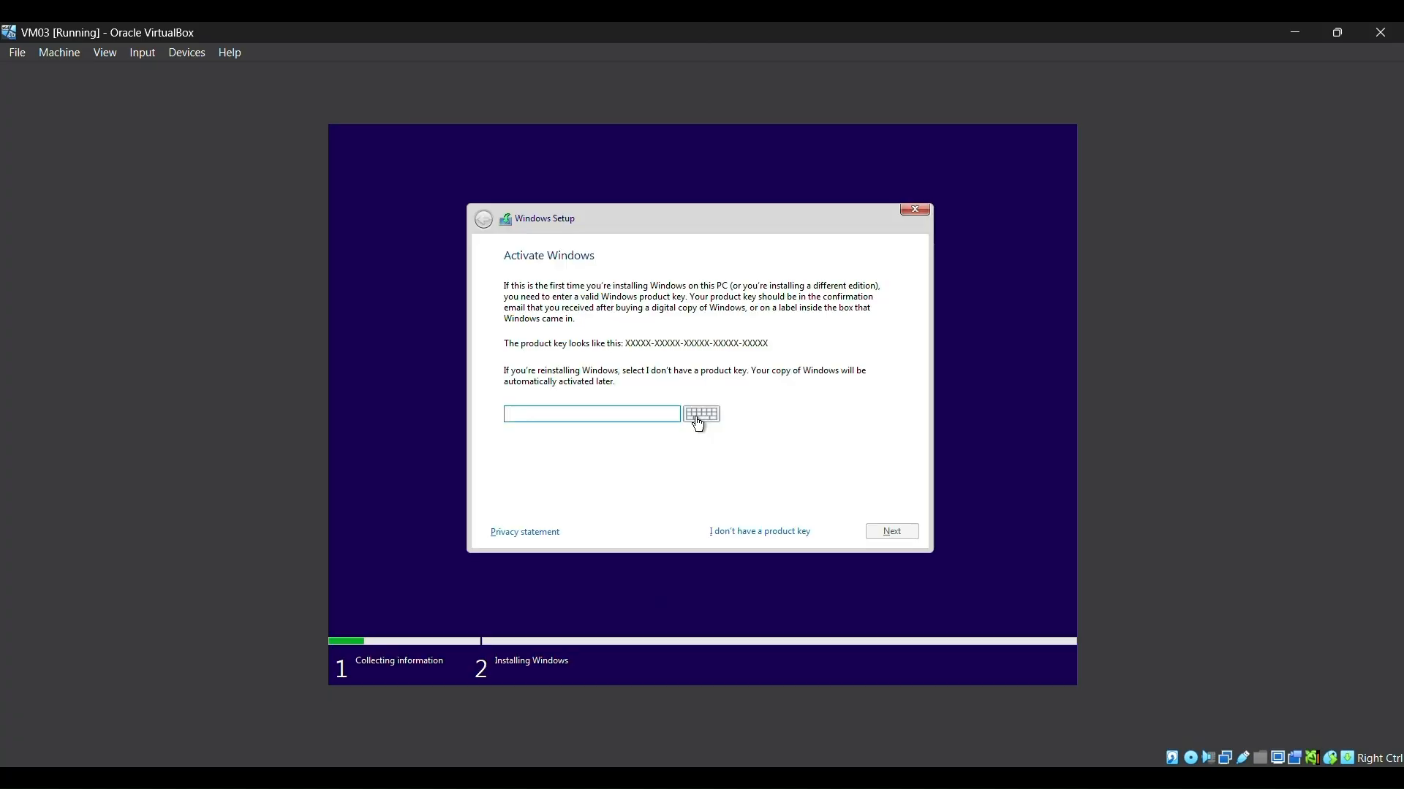
left_click(751, 529)
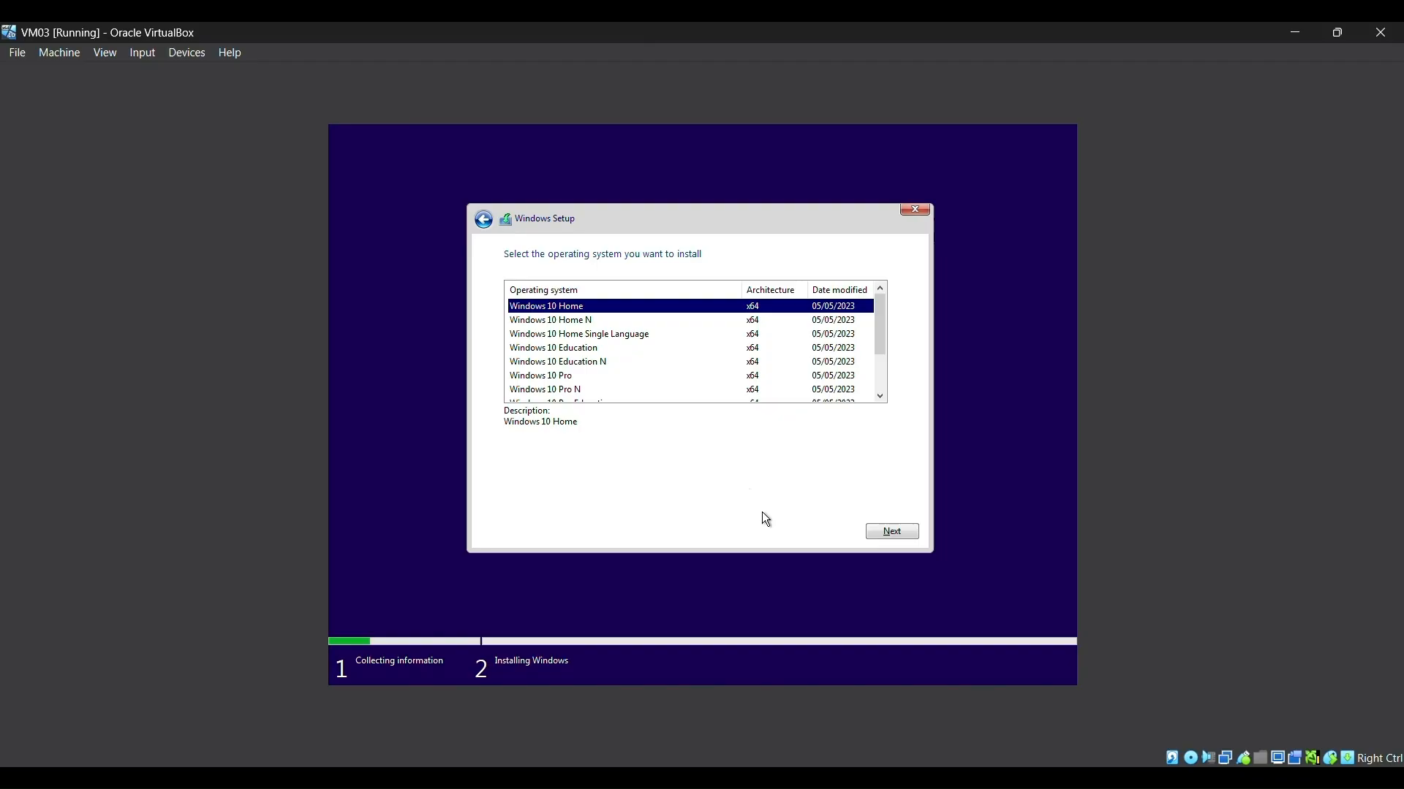
left_click(593, 362)
left_click(596, 376)
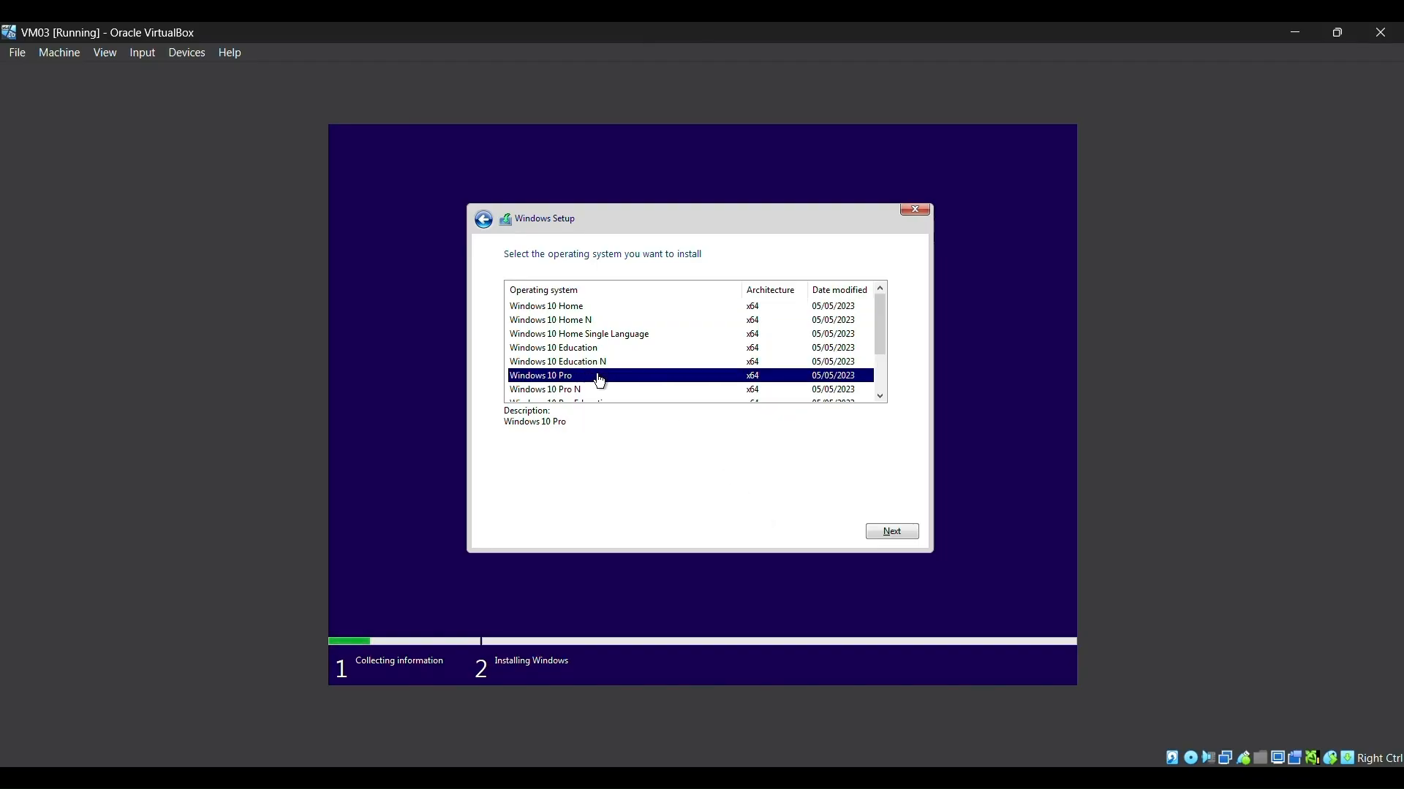
left_click(886, 530)
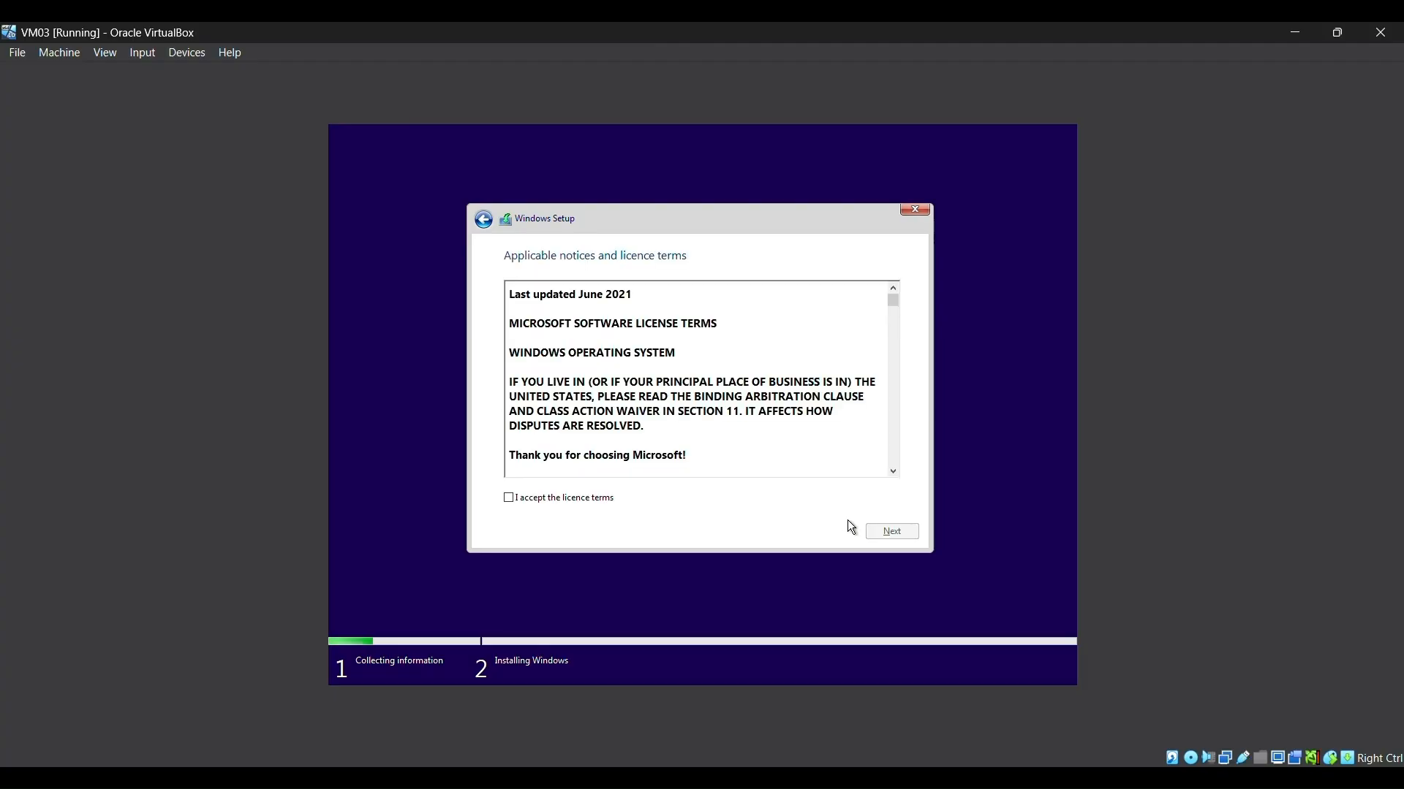
Step: Accept the licence terms and do a custom install onto Drive 0's unallocated space
left_click(567, 498)
left_click(890, 531)
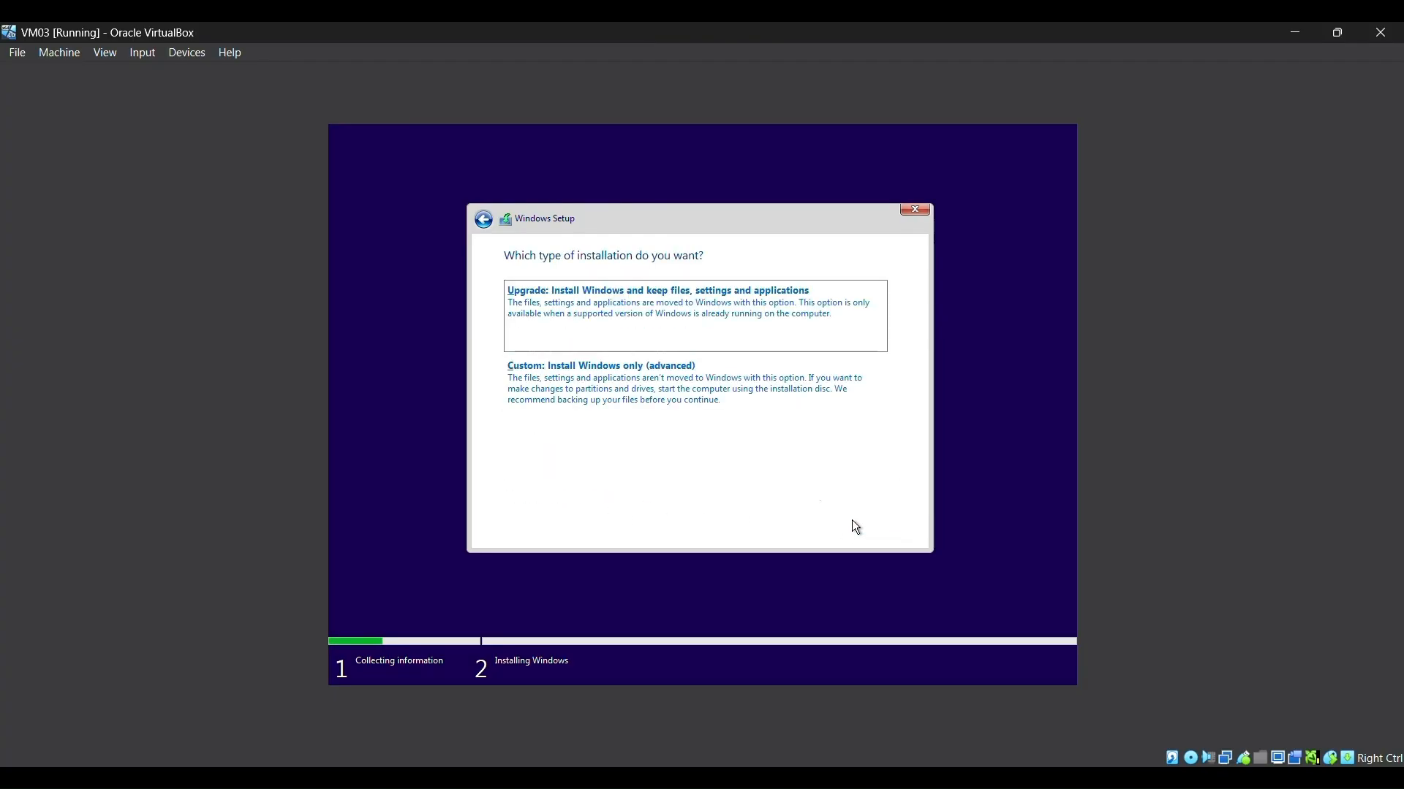
left_click(651, 375)
left_click(888, 536)
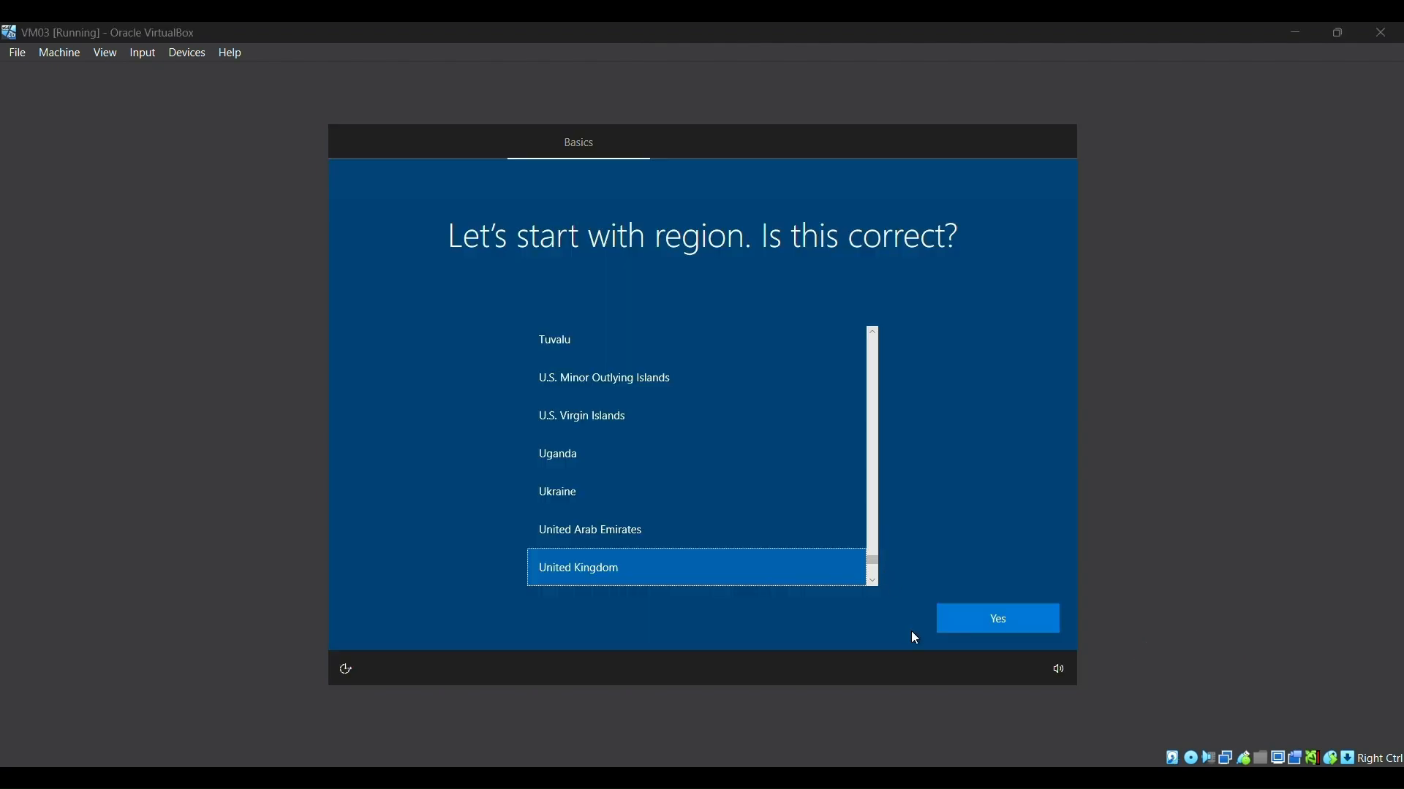
Step: Confirm United Kingdom region and keyboard, skip a second layout, and continue with limited offline setup
left_click(979, 617)
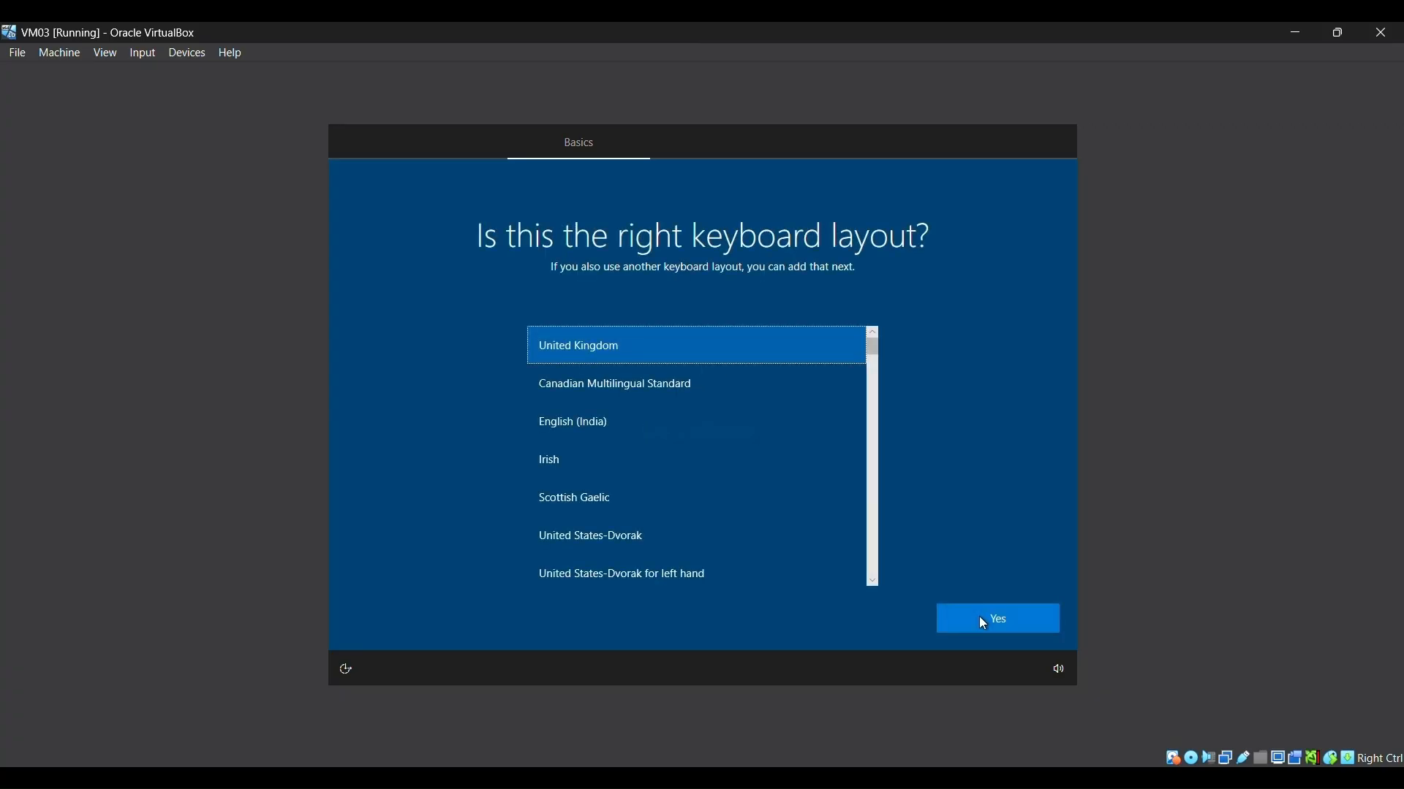
left_click(979, 618)
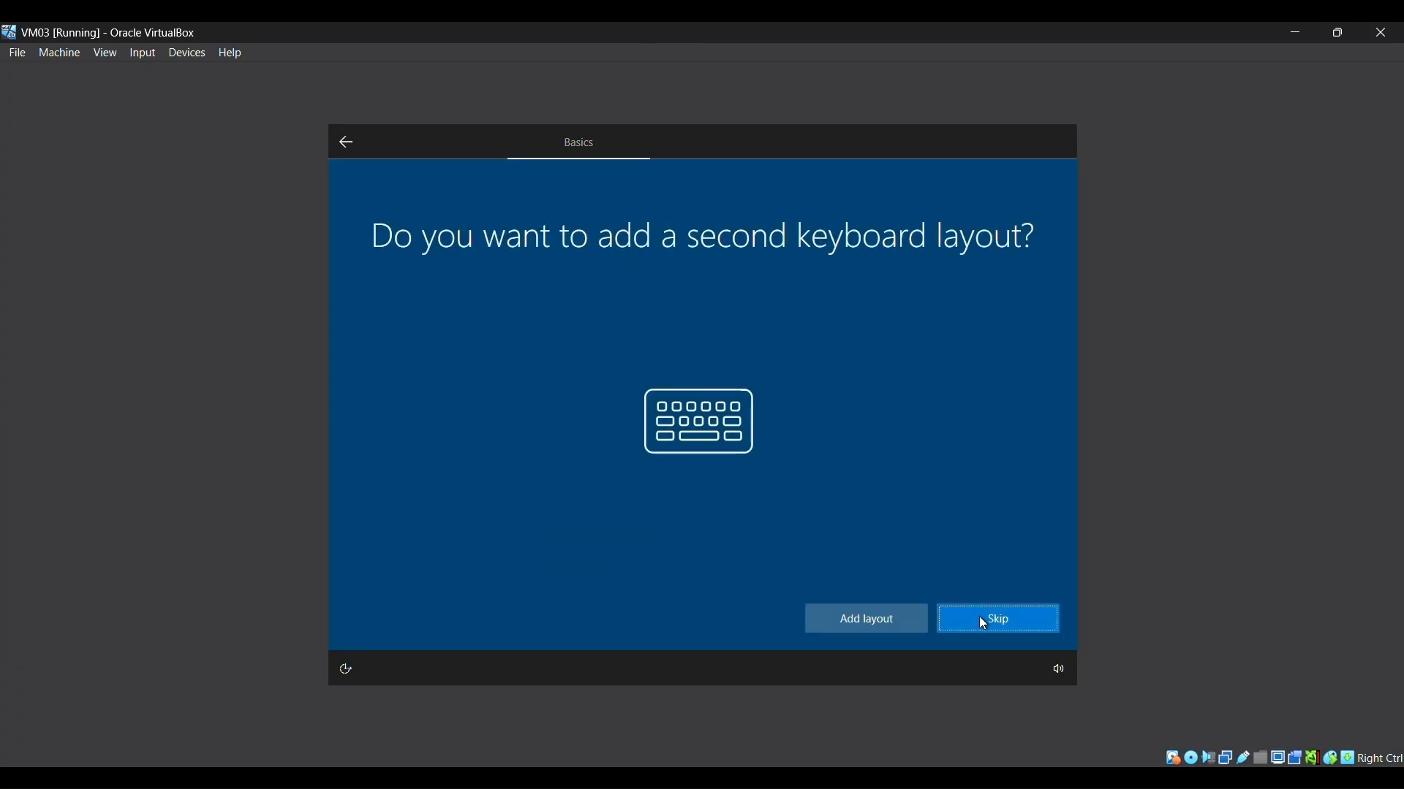
left_click(951, 611)
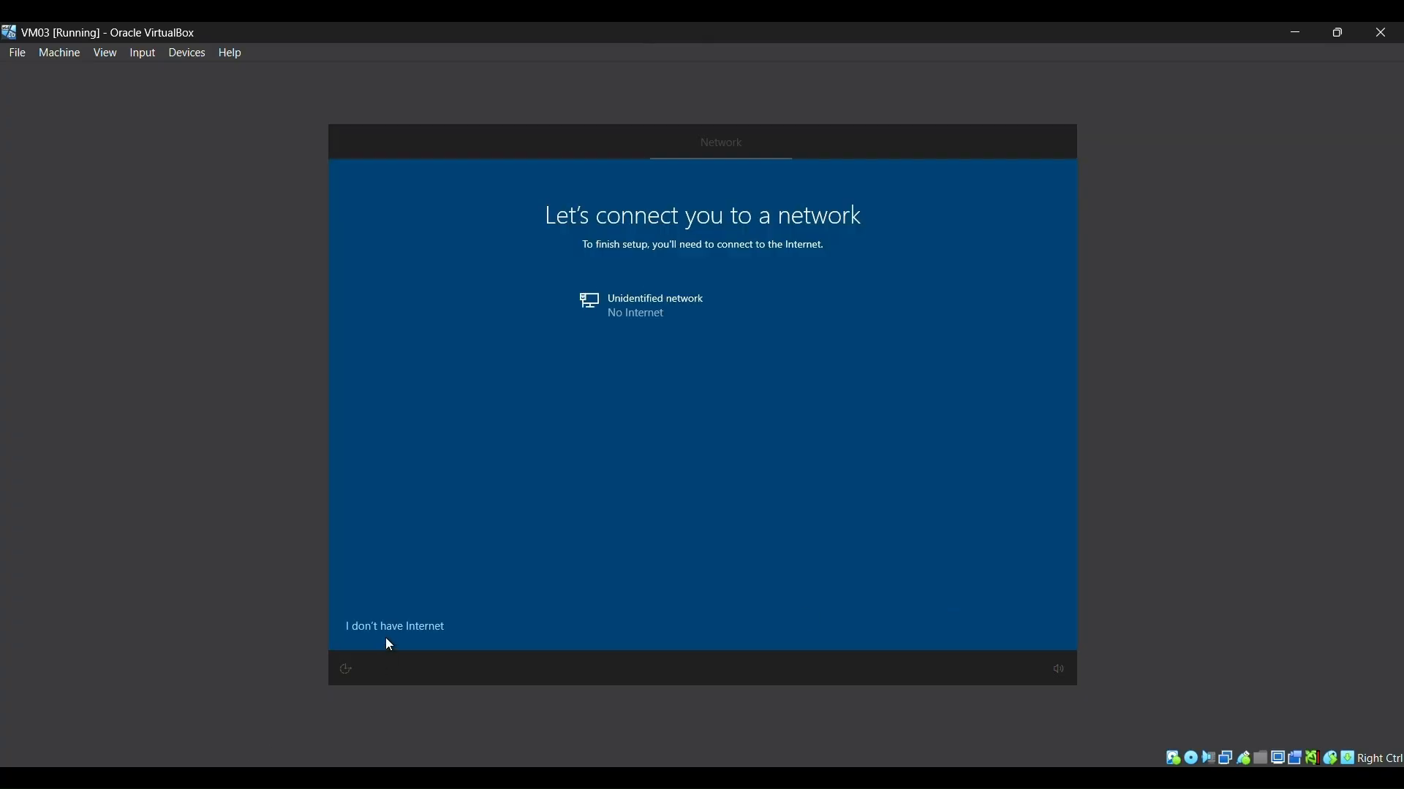
left_click(388, 630)
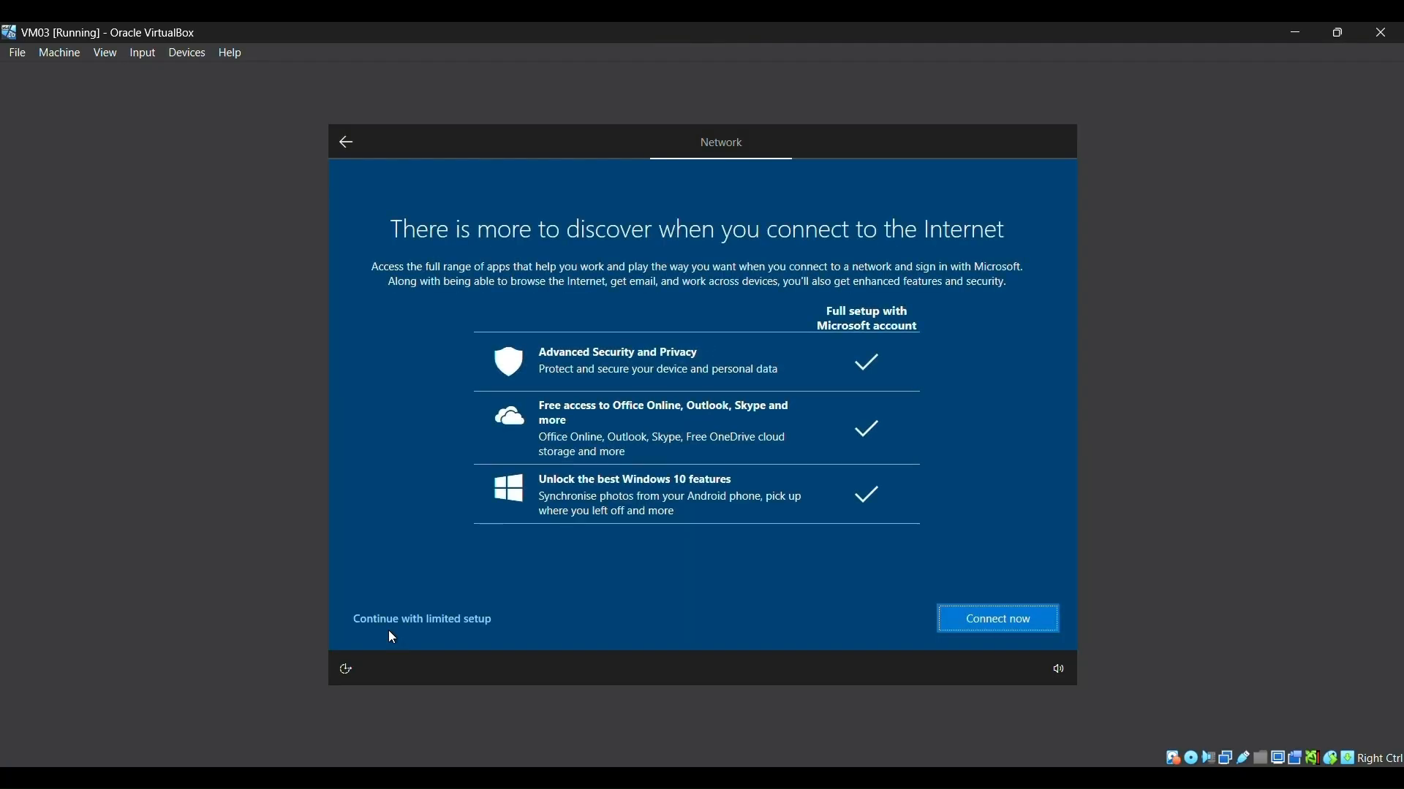
left_click(397, 620)
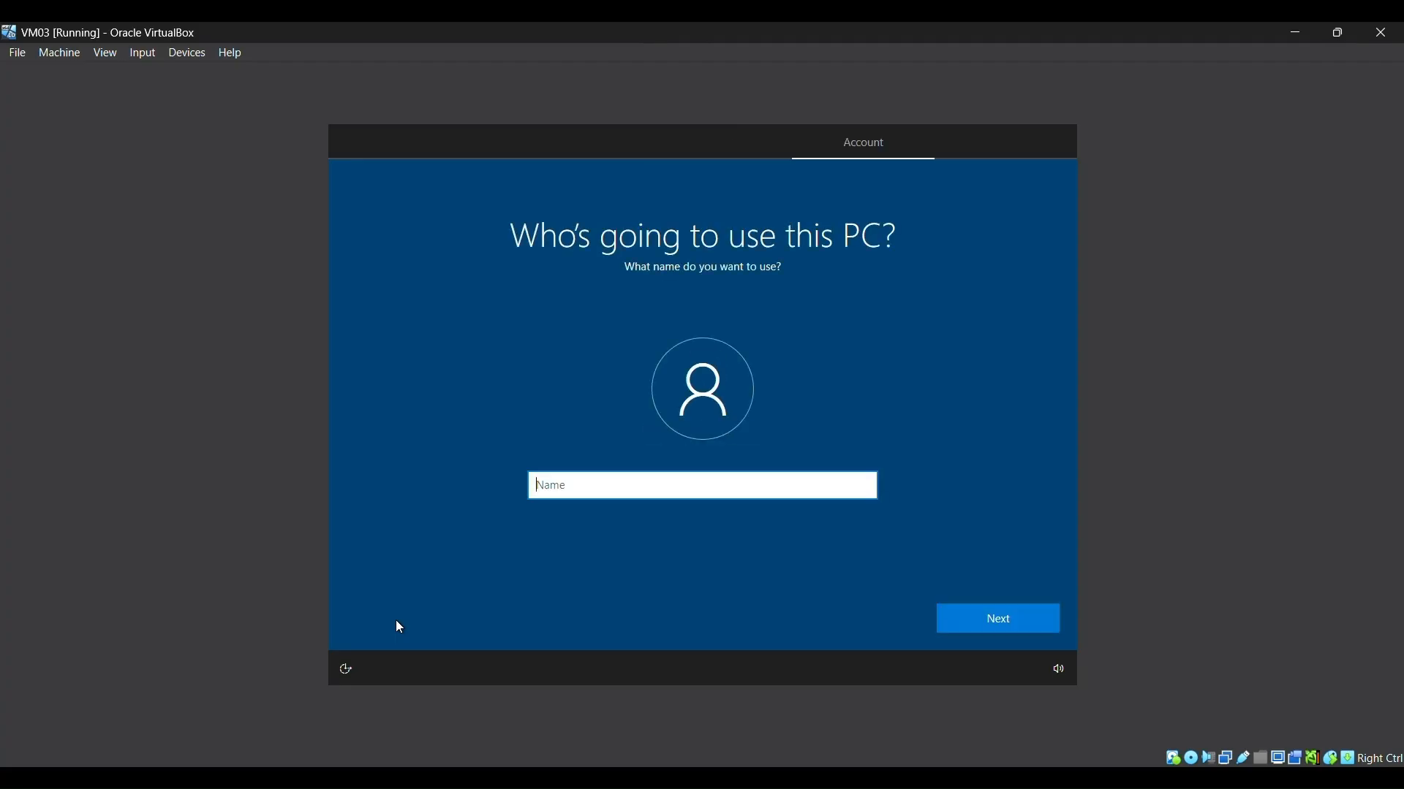
Step: Enter the account user name, then set and confirm the account password
type("S11219345")
key("Return")
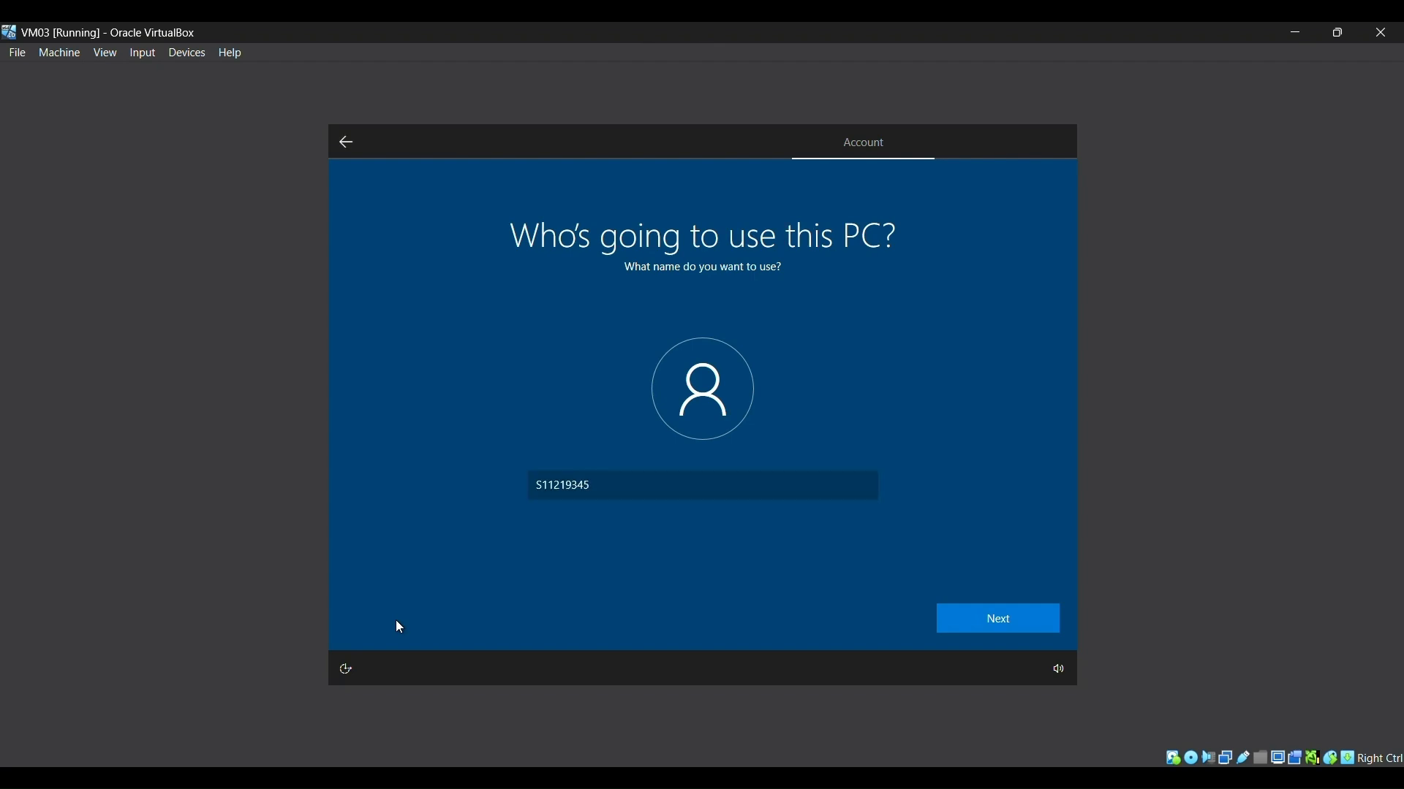
type("••••••")
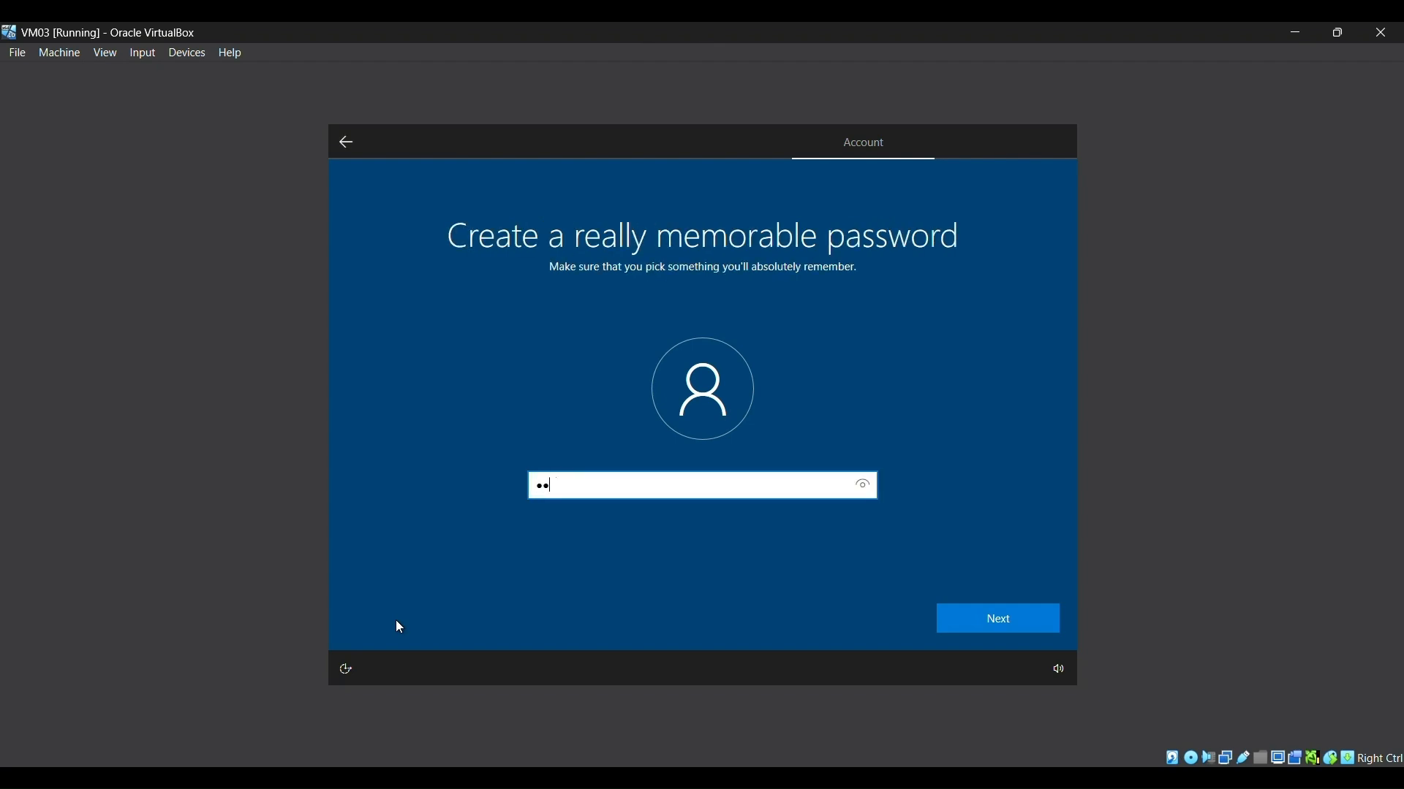
type("•••••")
key("Return")
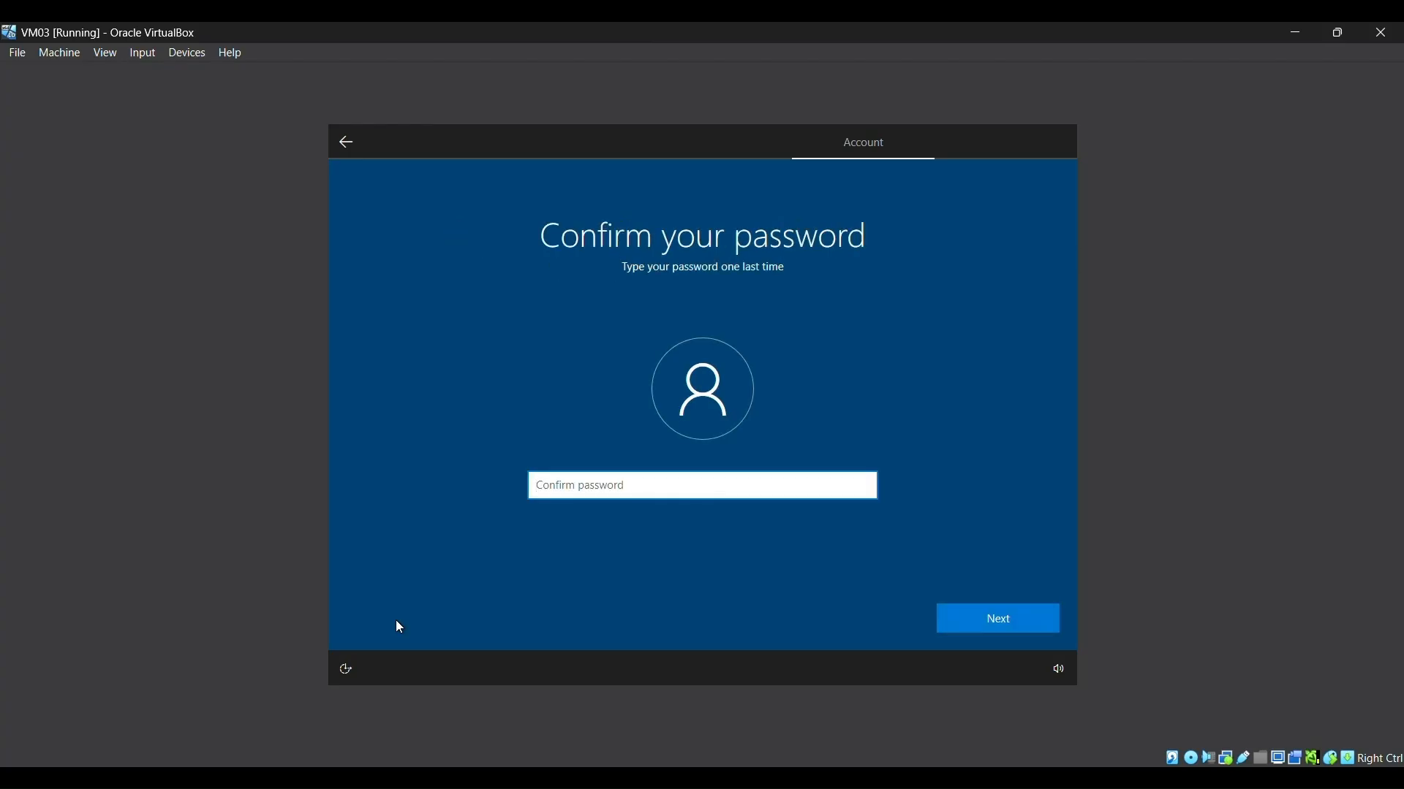
type("••••••••••")
left_click(968, 614)
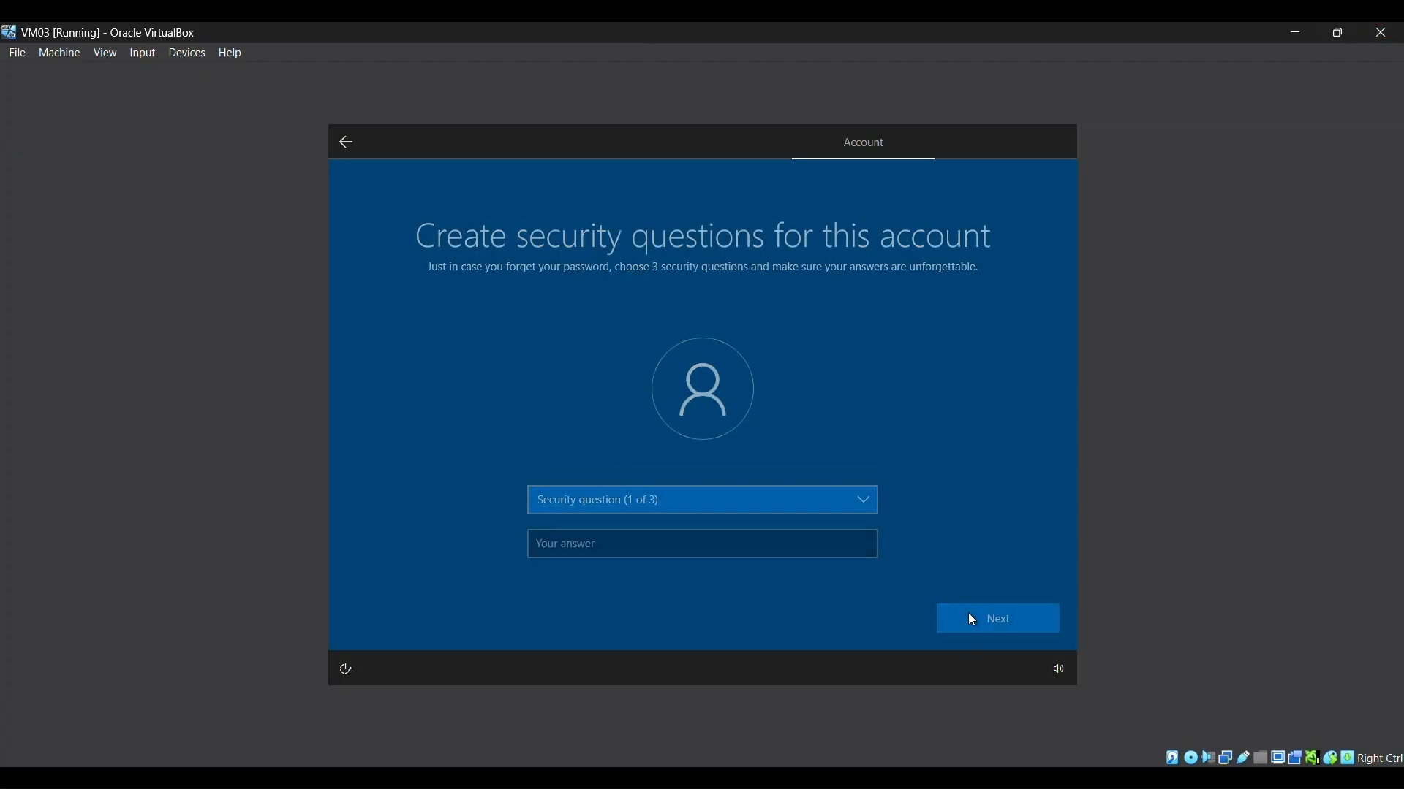
Step: Choose the first pet's name security question and type its answer
left_click(600, 496)
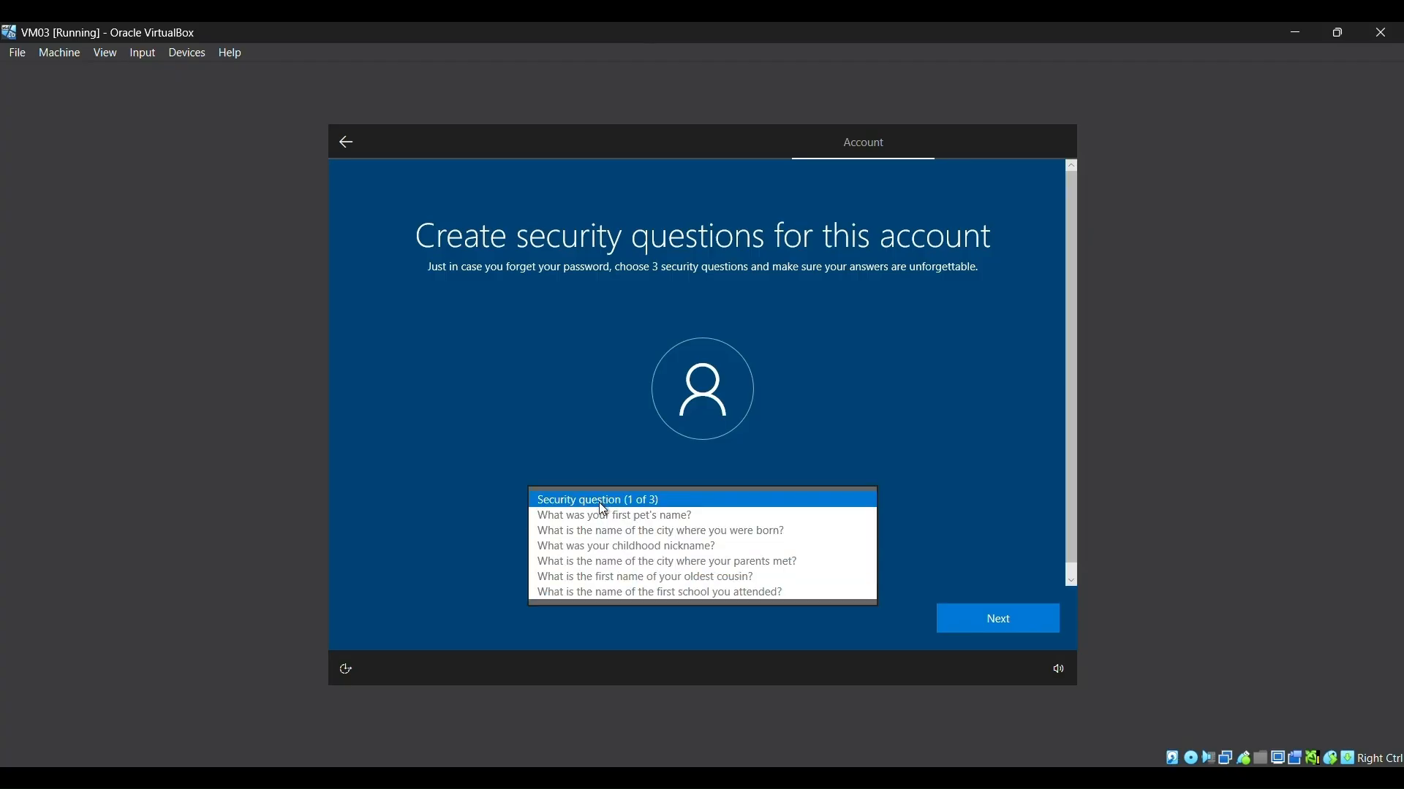
left_click(601, 520)
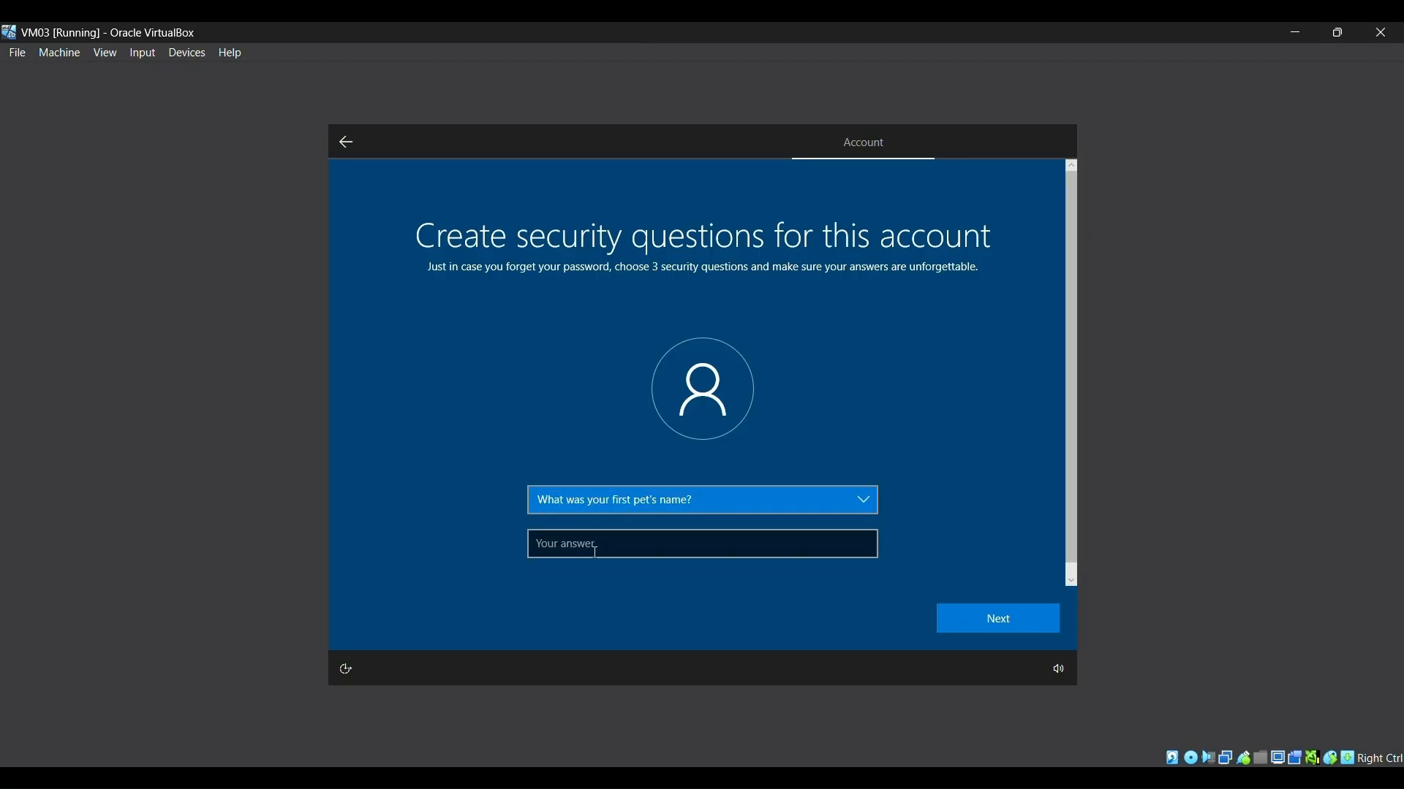
left_click(595, 553)
type("rawr")
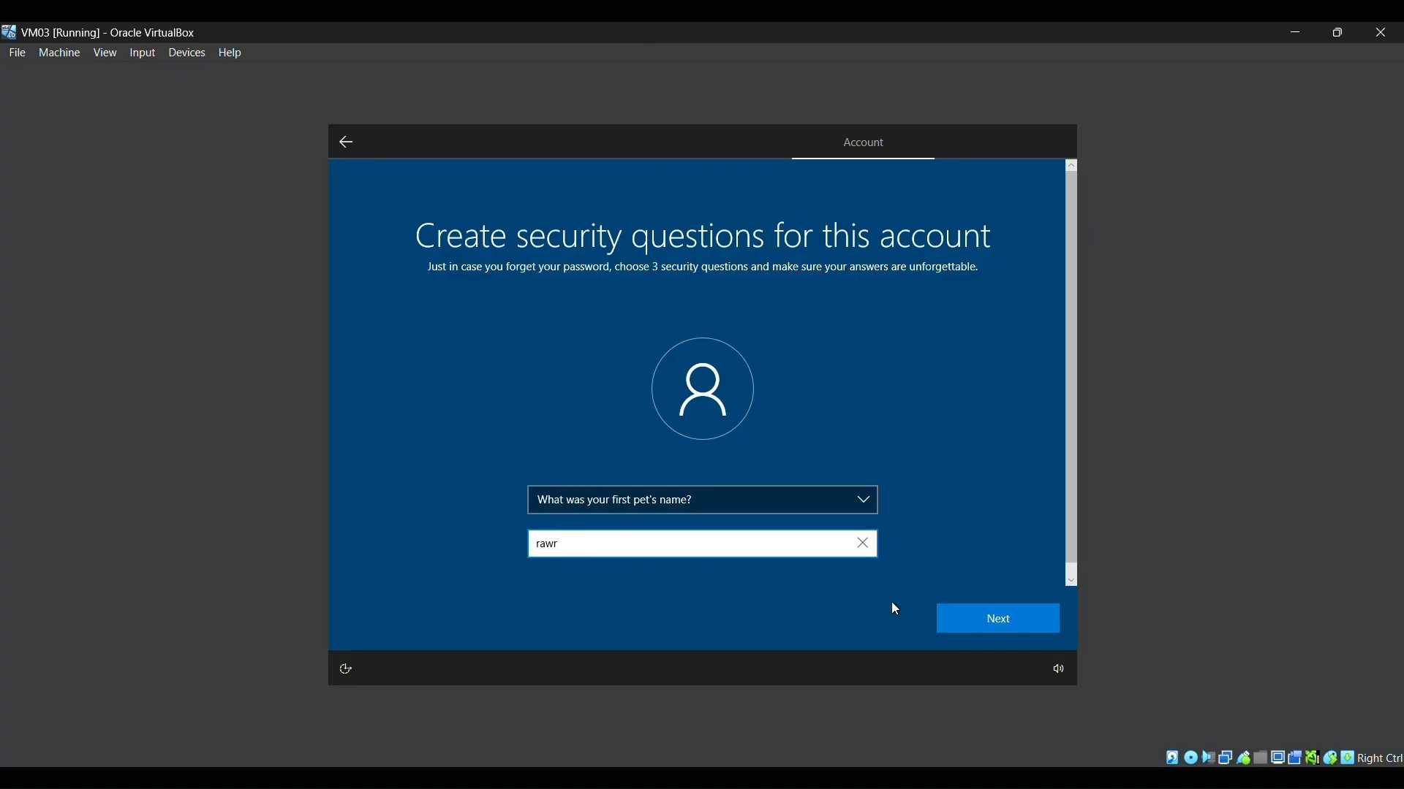
left_click(968, 618)
Step: Answer the birth-city and parents-met-city security questions and submit them
left_click(790, 500)
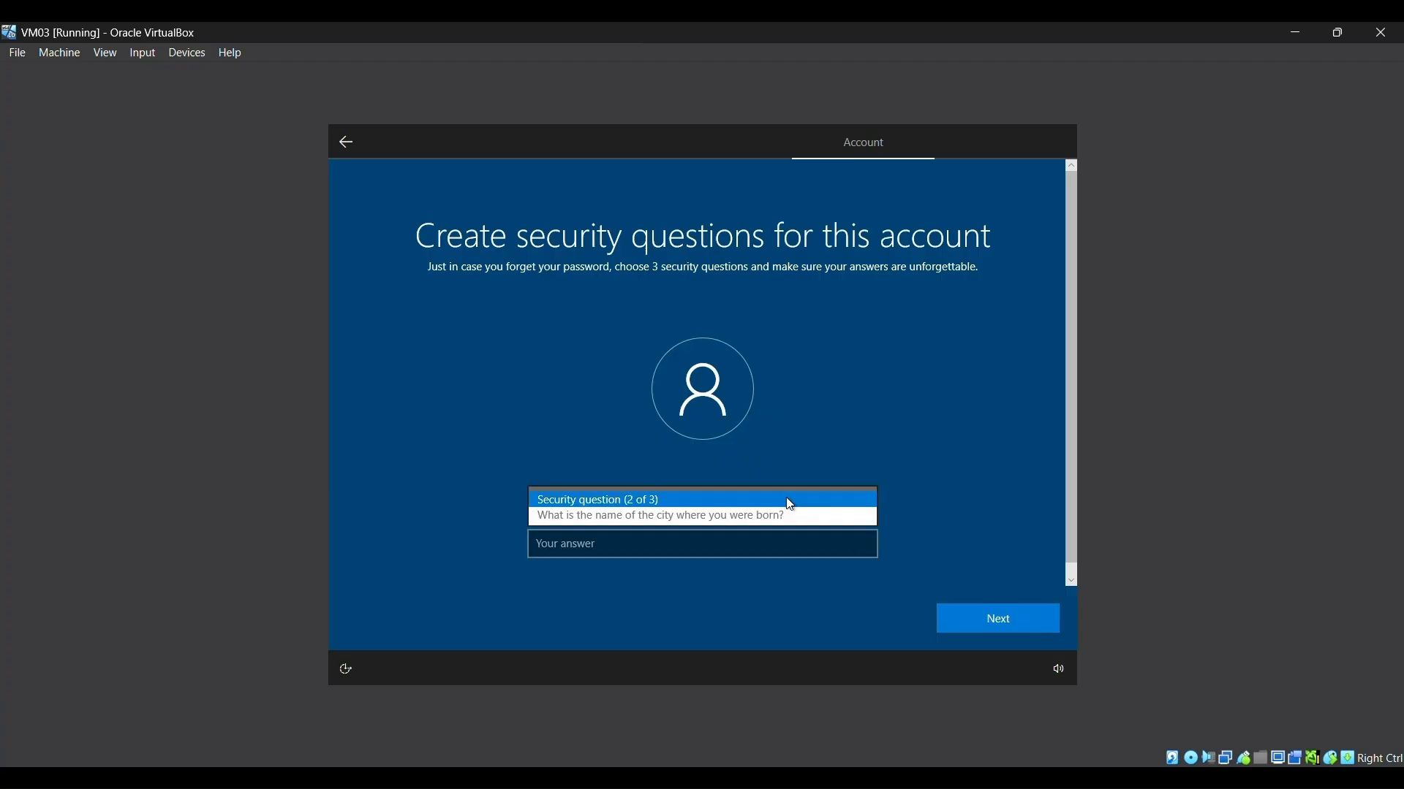
left_click(753, 516)
left_click(711, 545)
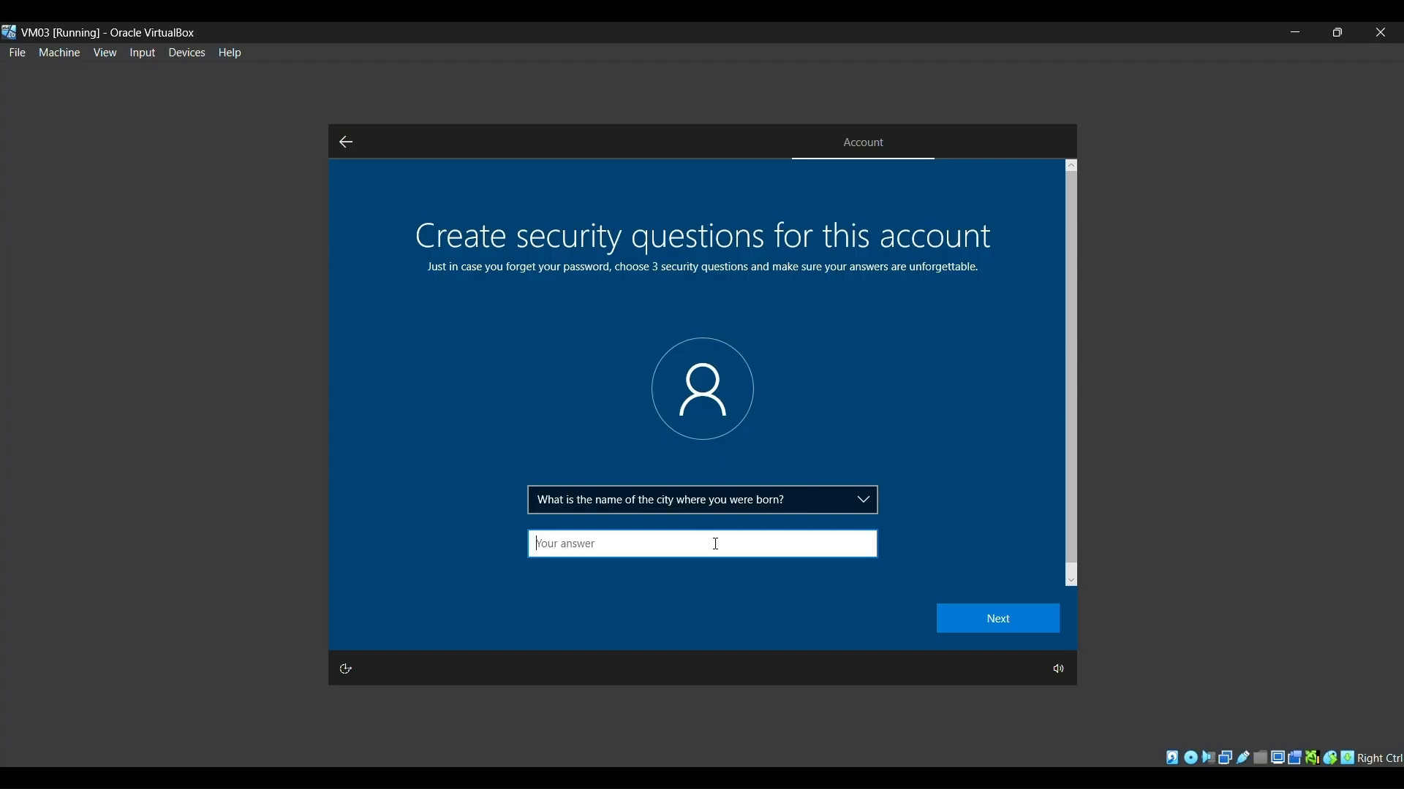
type("meow")
left_click(982, 619)
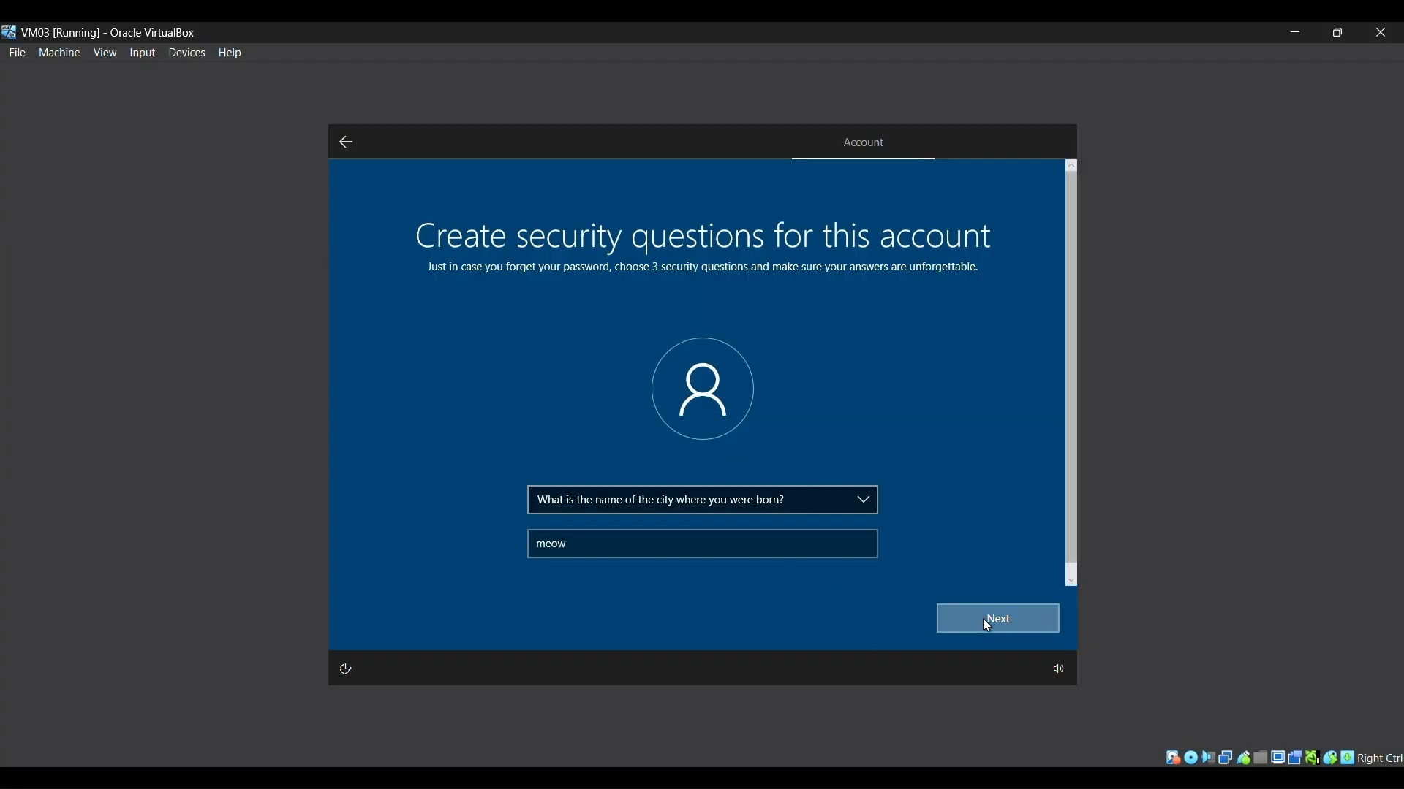
left_click(592, 503)
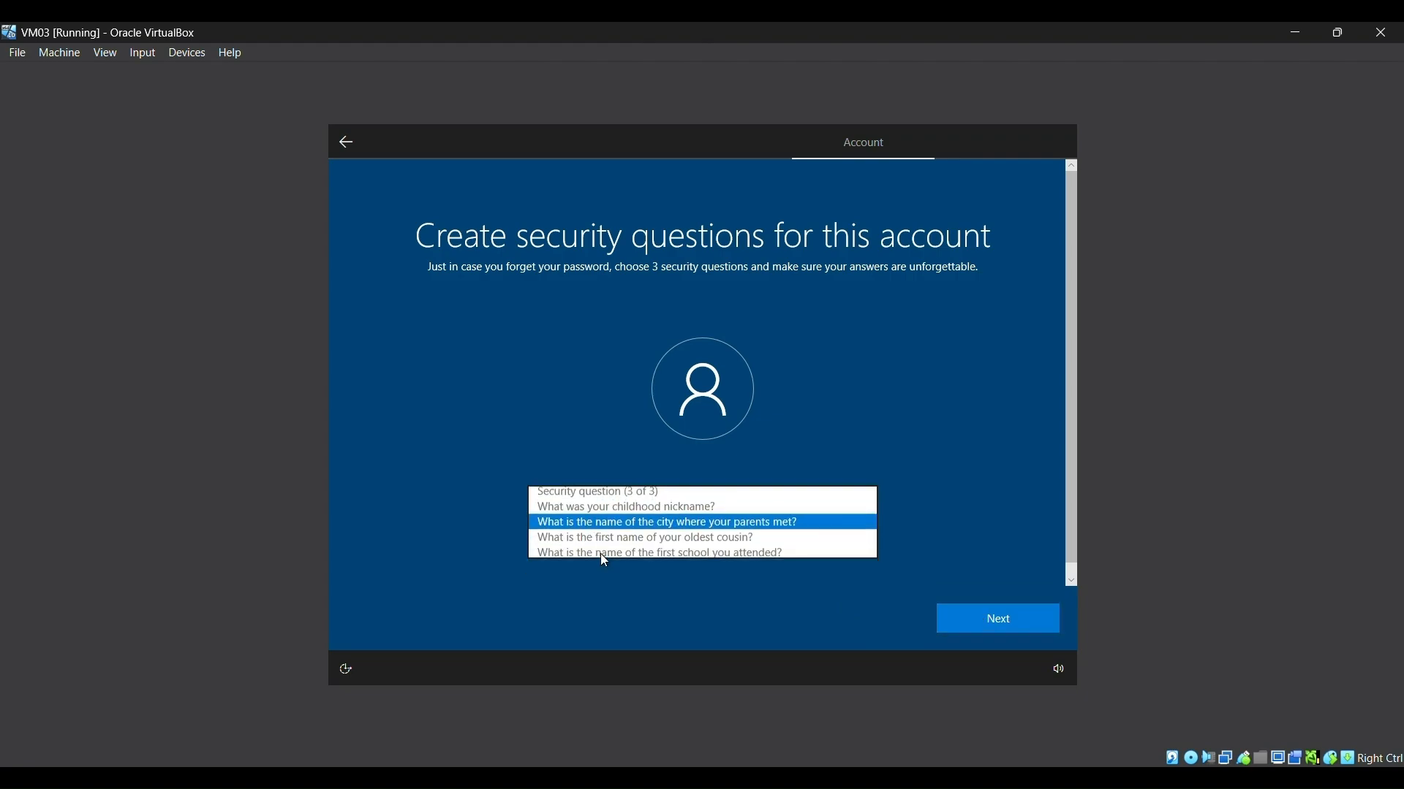
left_click(600, 555)
left_click(603, 550)
type("wo")
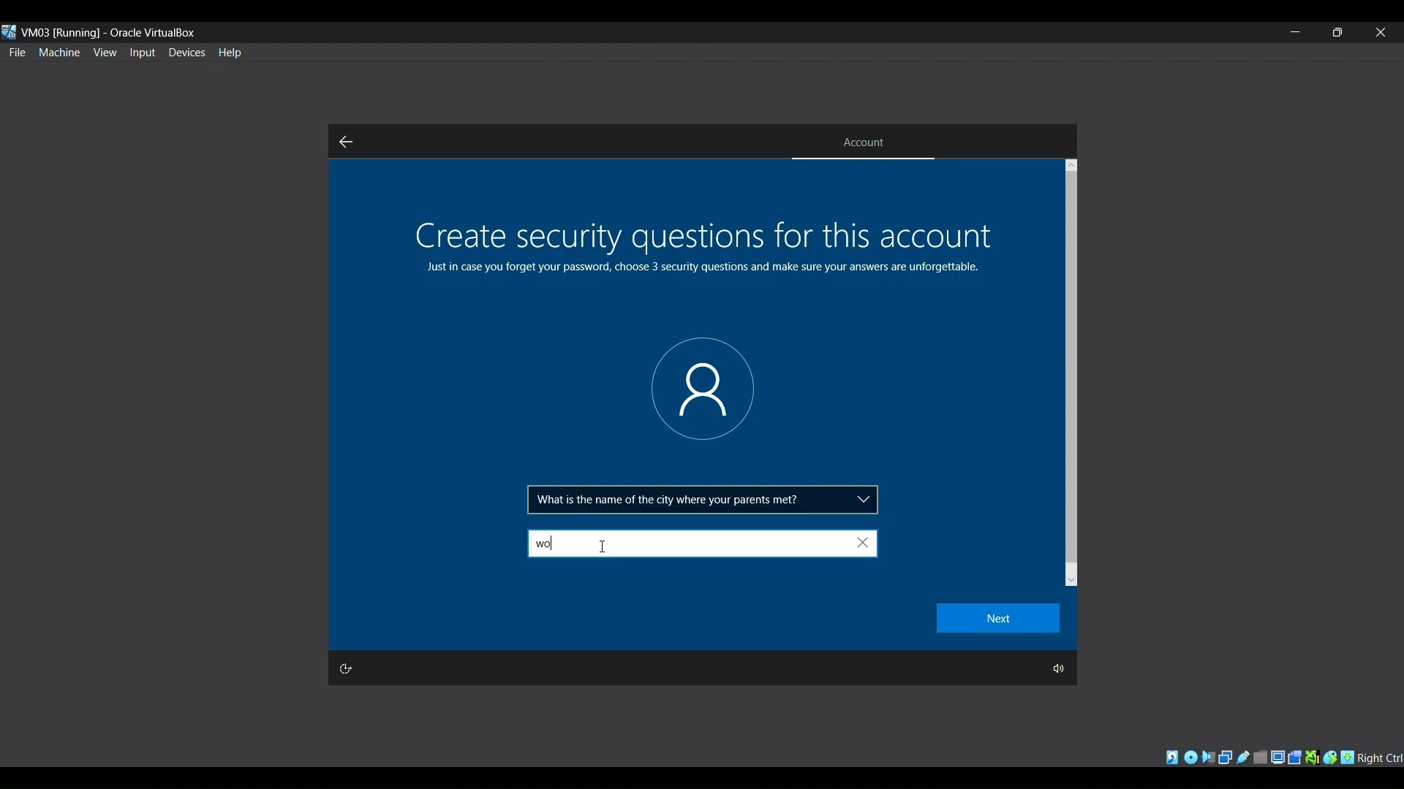
type("of")
left_click(976, 620)
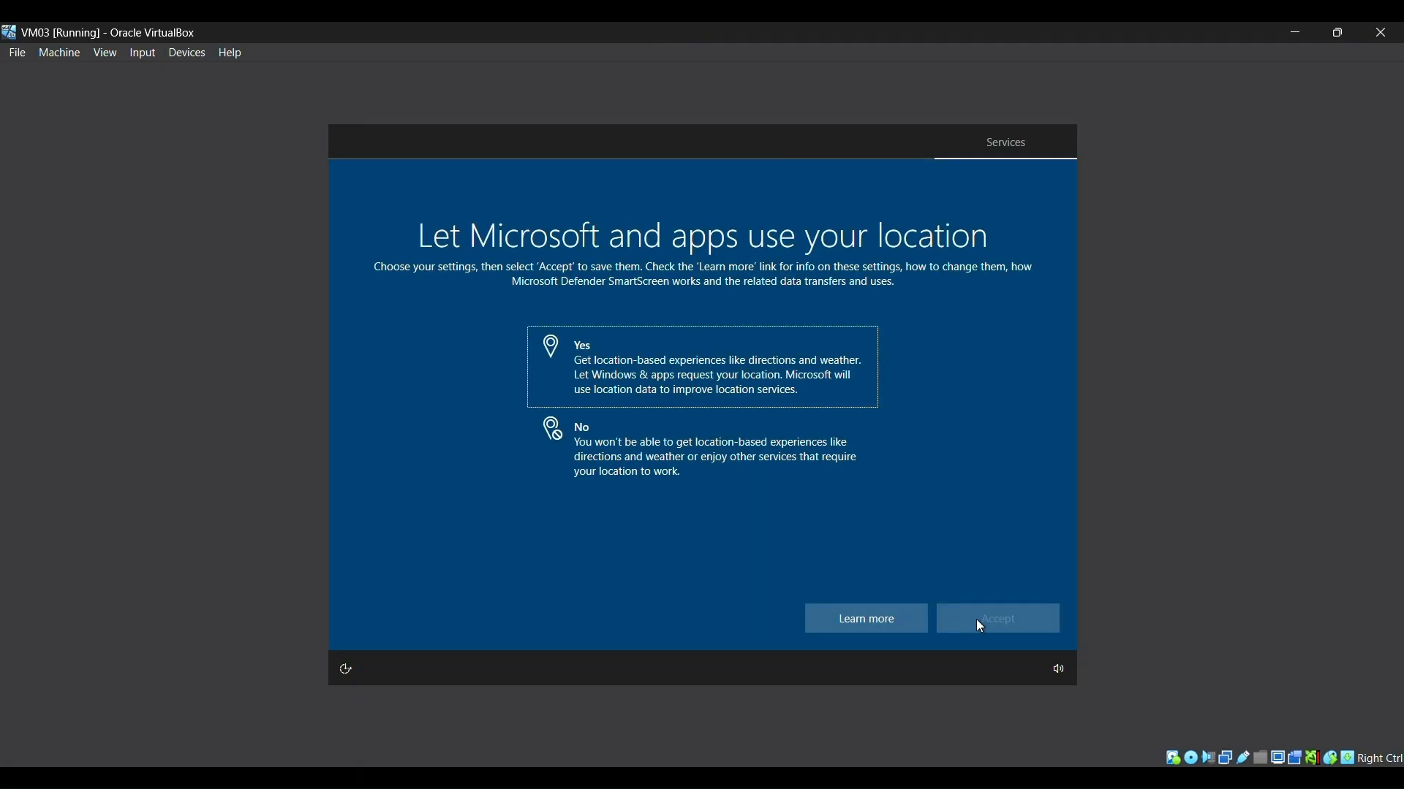
Step: Decline location and Find my device, and send only required diagnostic data
left_click(773, 480)
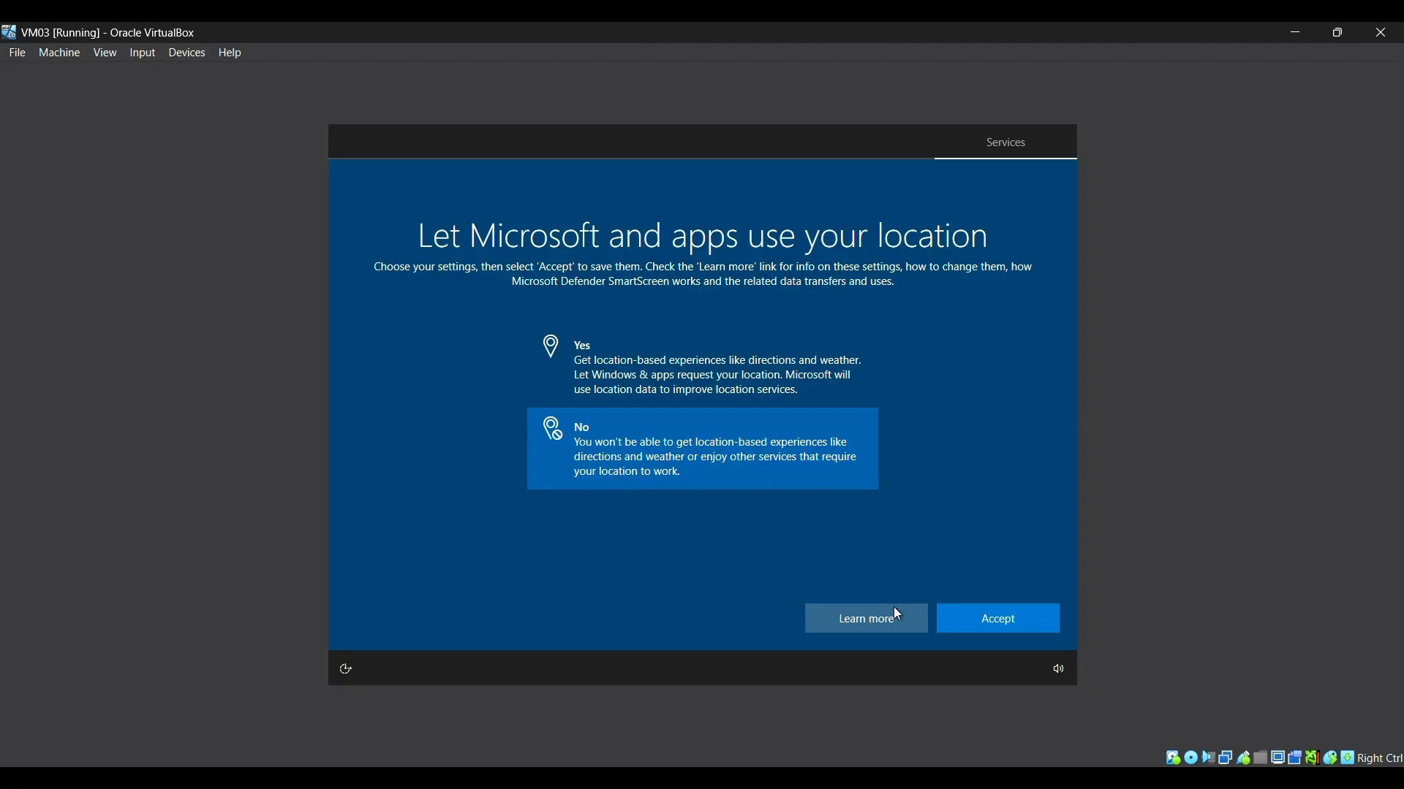
left_click(966, 614)
left_click(662, 442)
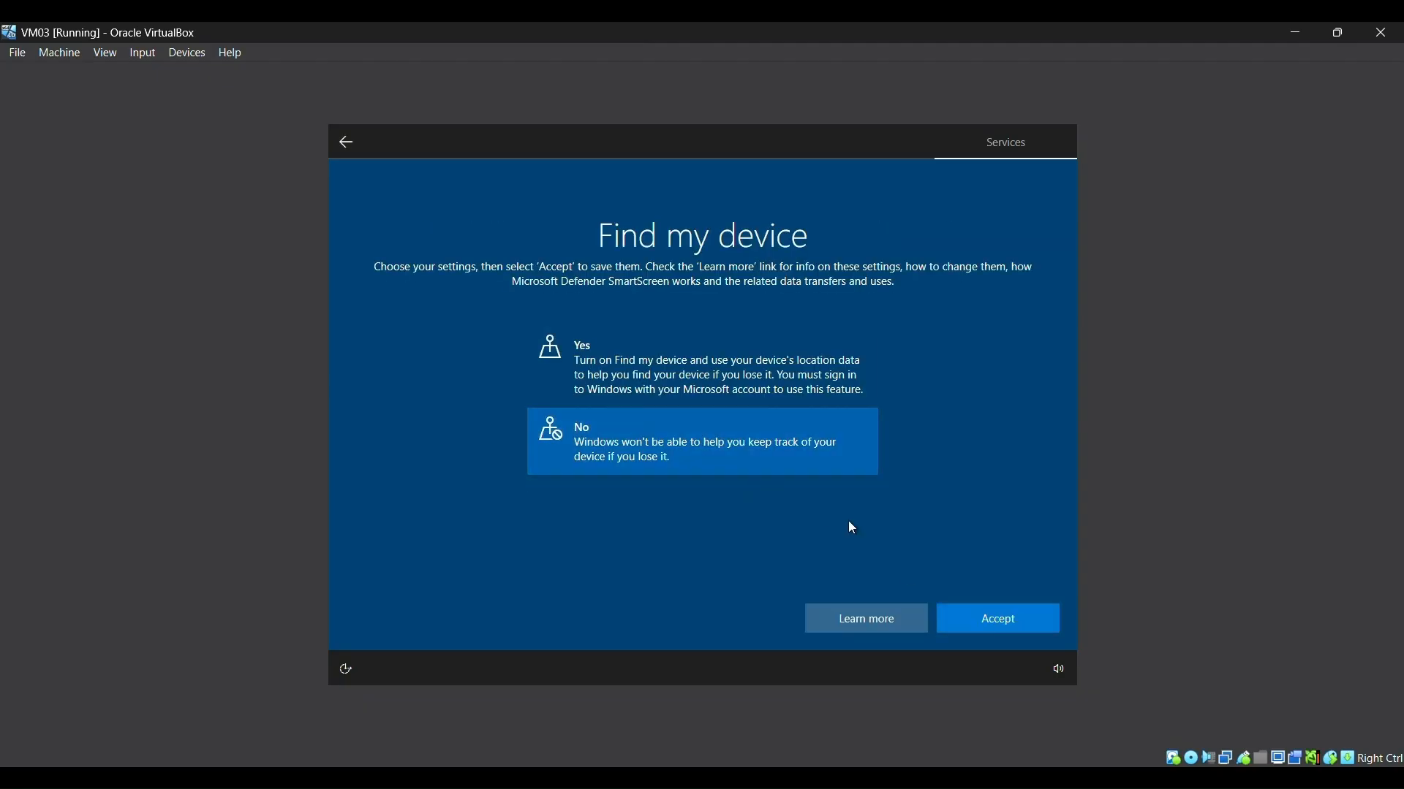
left_click(967, 611)
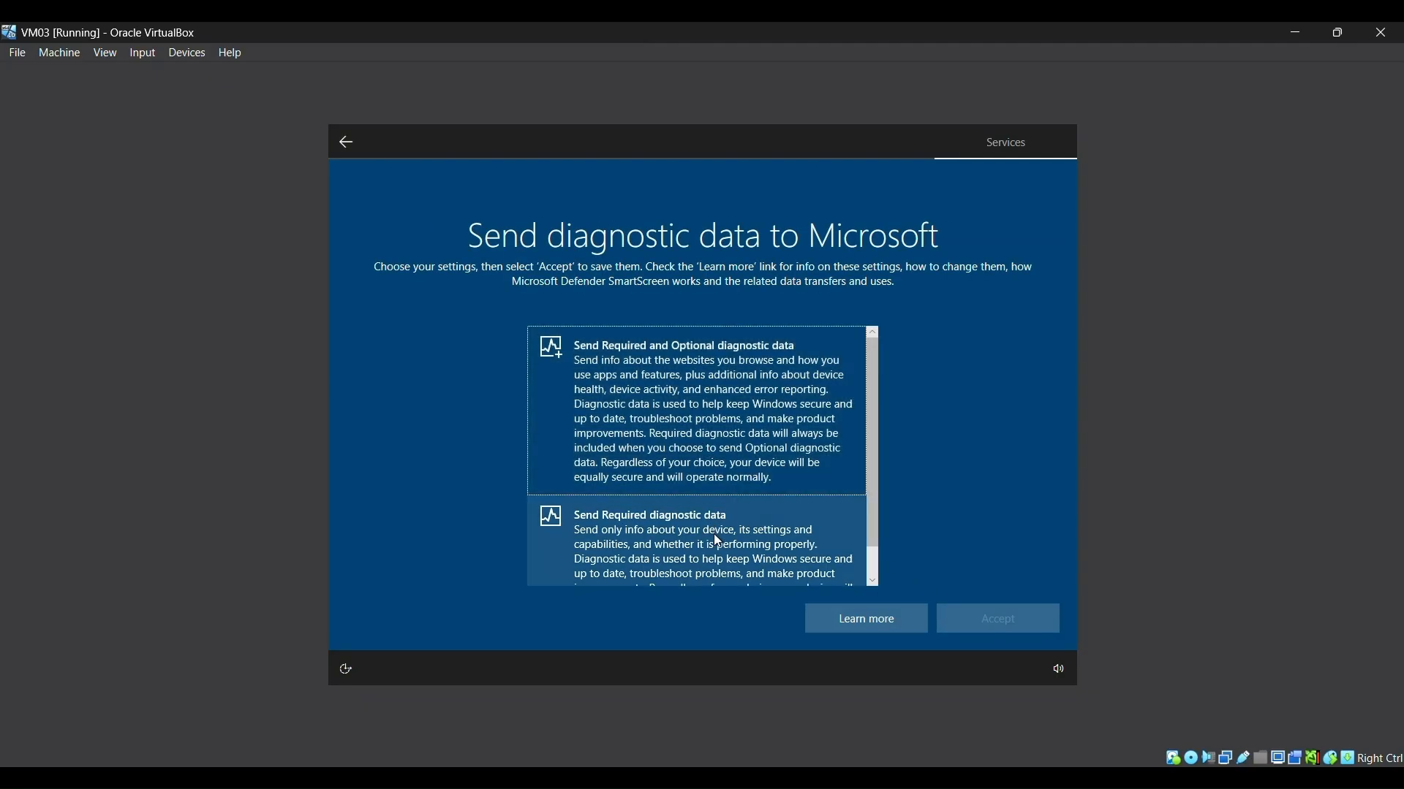
left_click(717, 528)
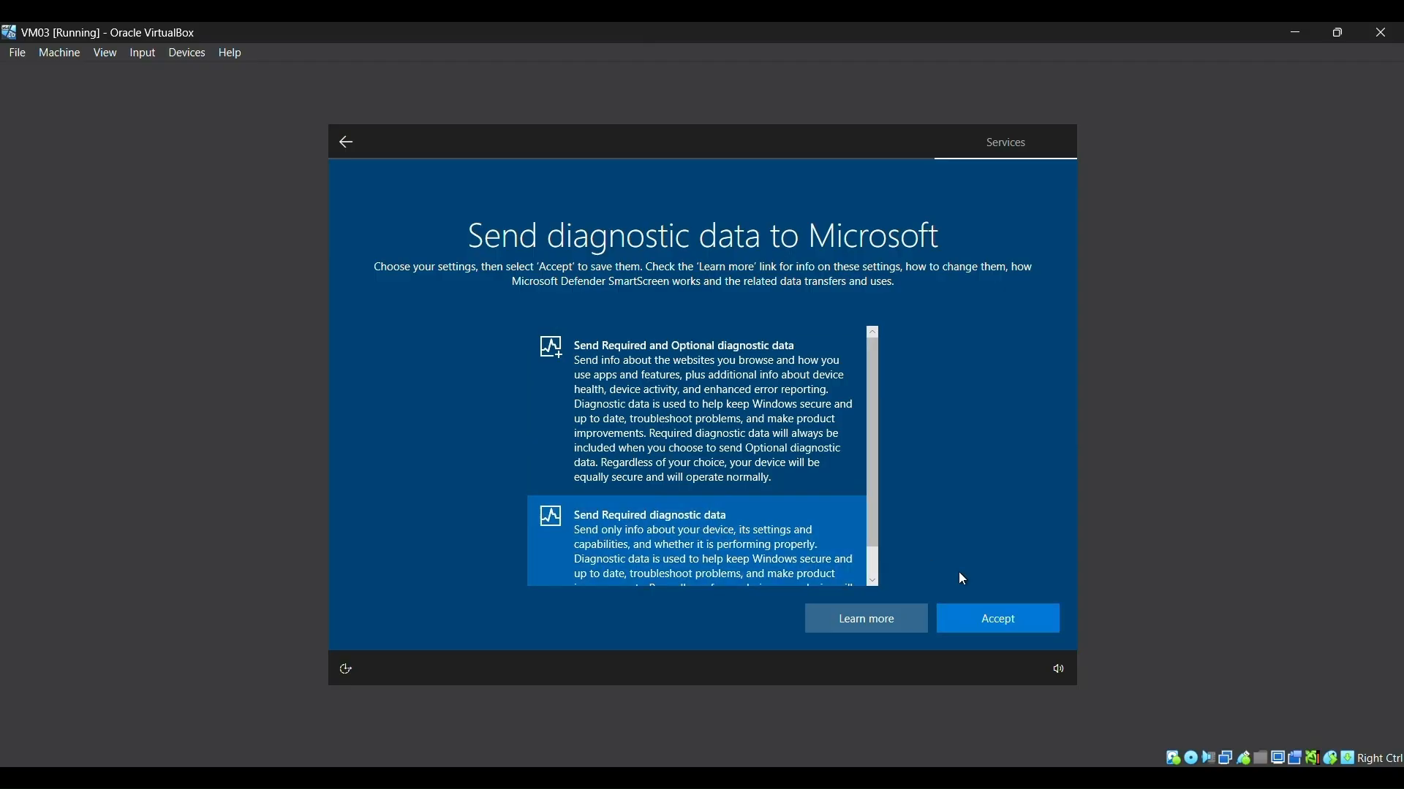
left_click(998, 620)
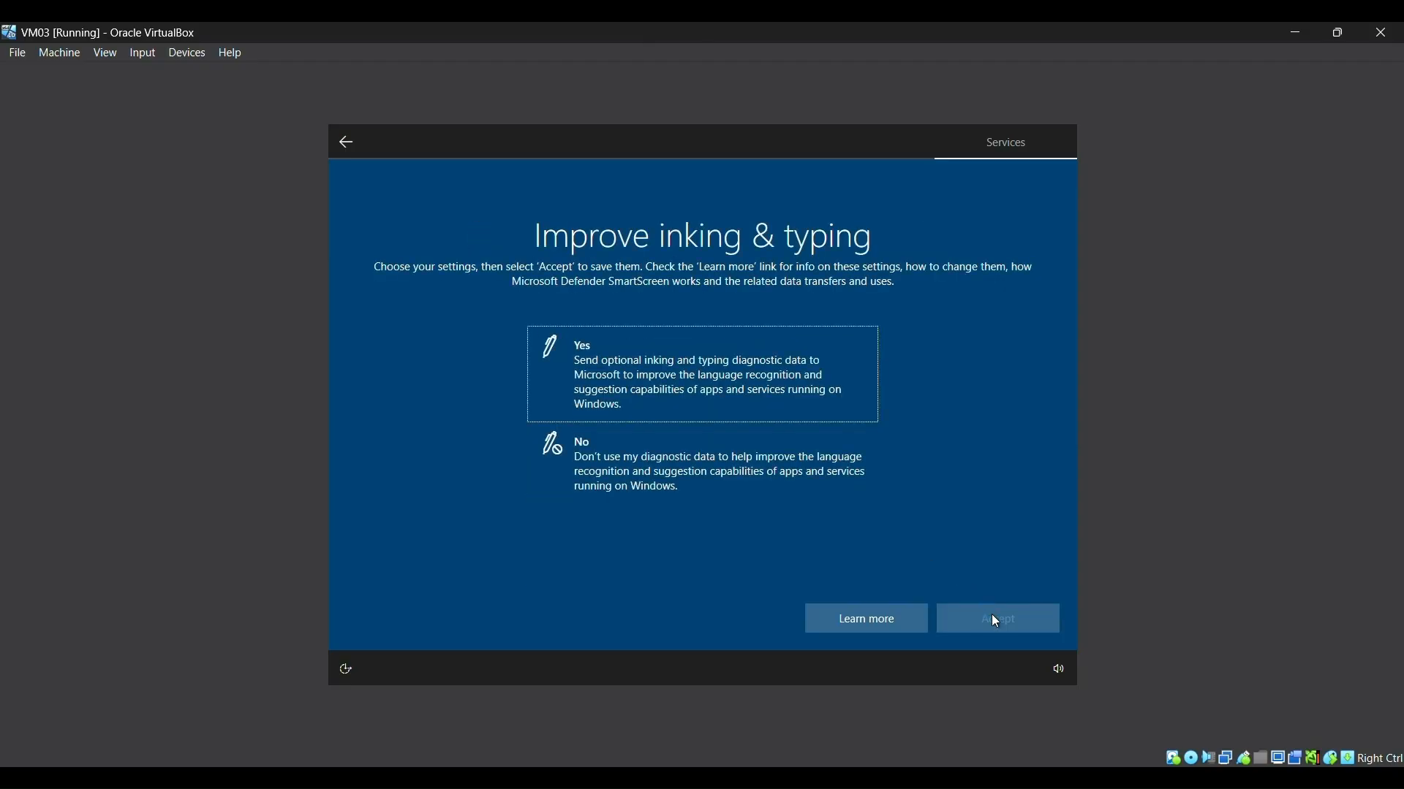
Step: Decline inking, tailored experiences and advertising ID, then accept the Cortana page
left_click(703, 470)
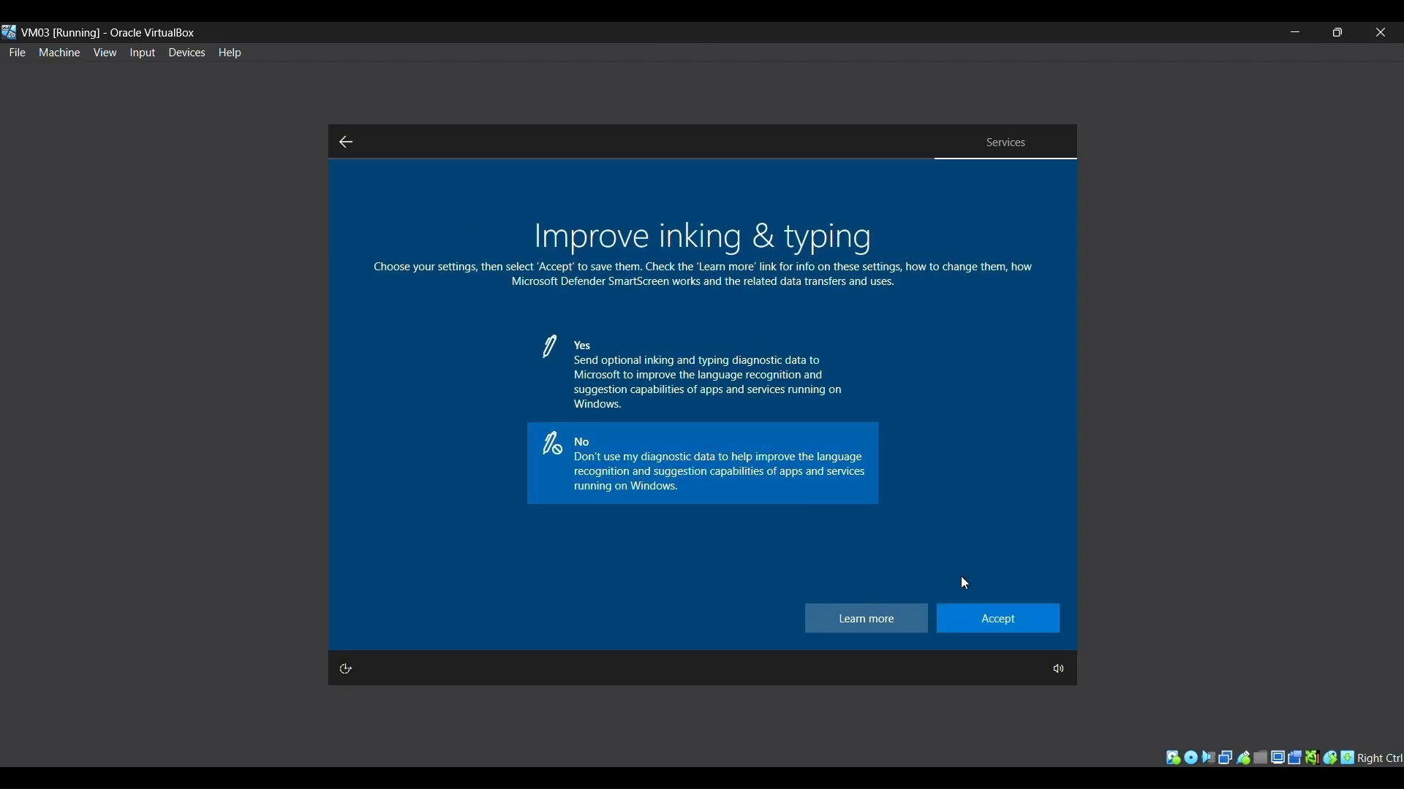
left_click(995, 631)
left_click(787, 484)
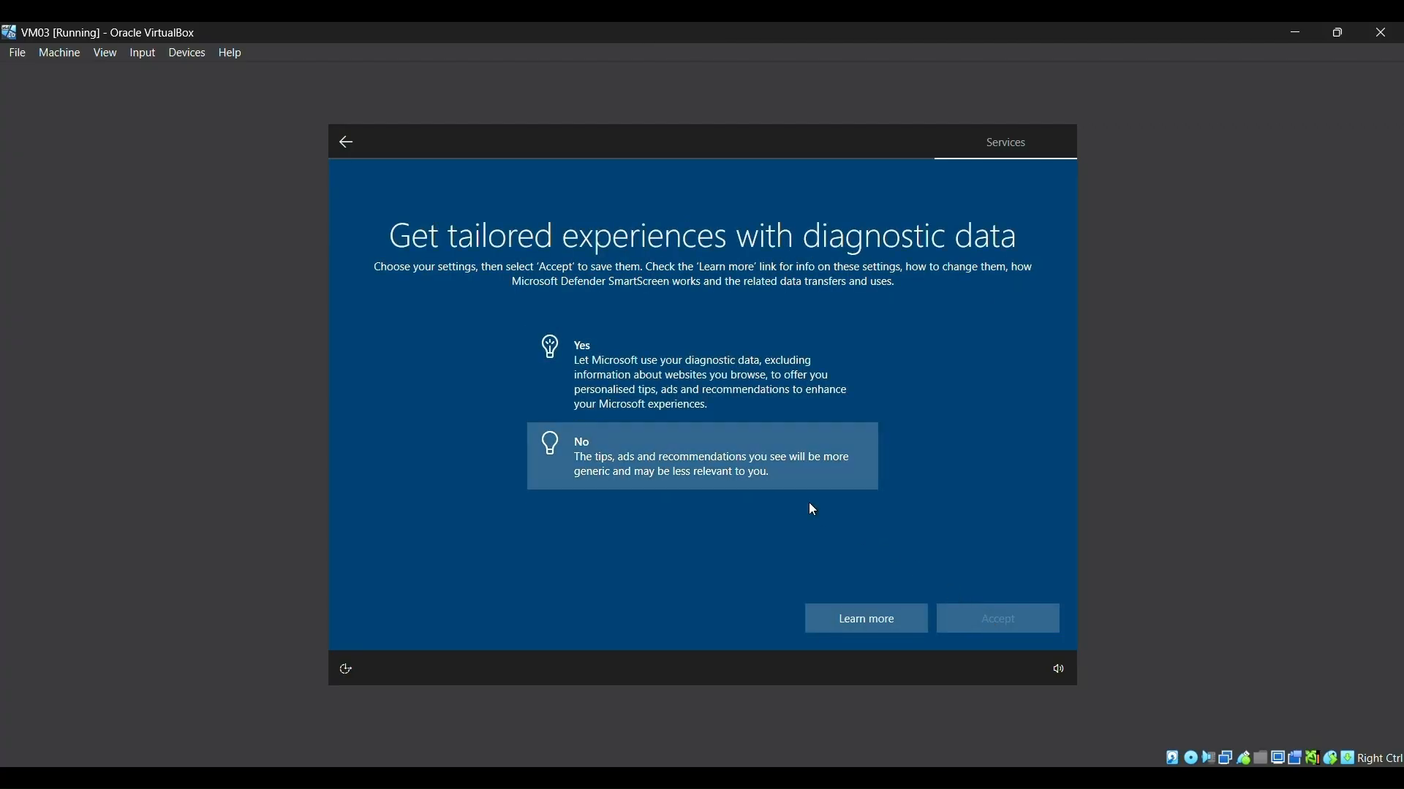
left_click(976, 613)
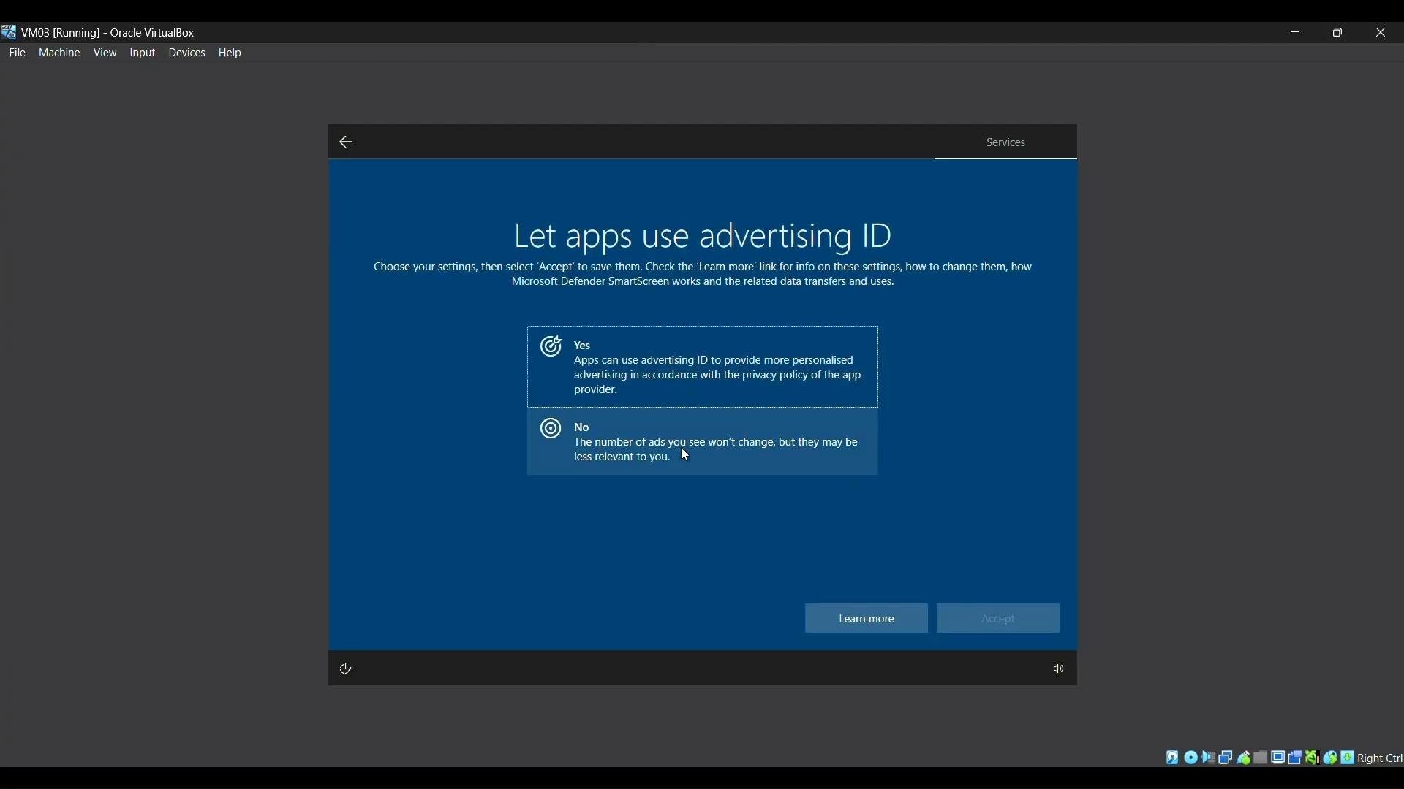
left_click(683, 453)
left_click(1003, 622)
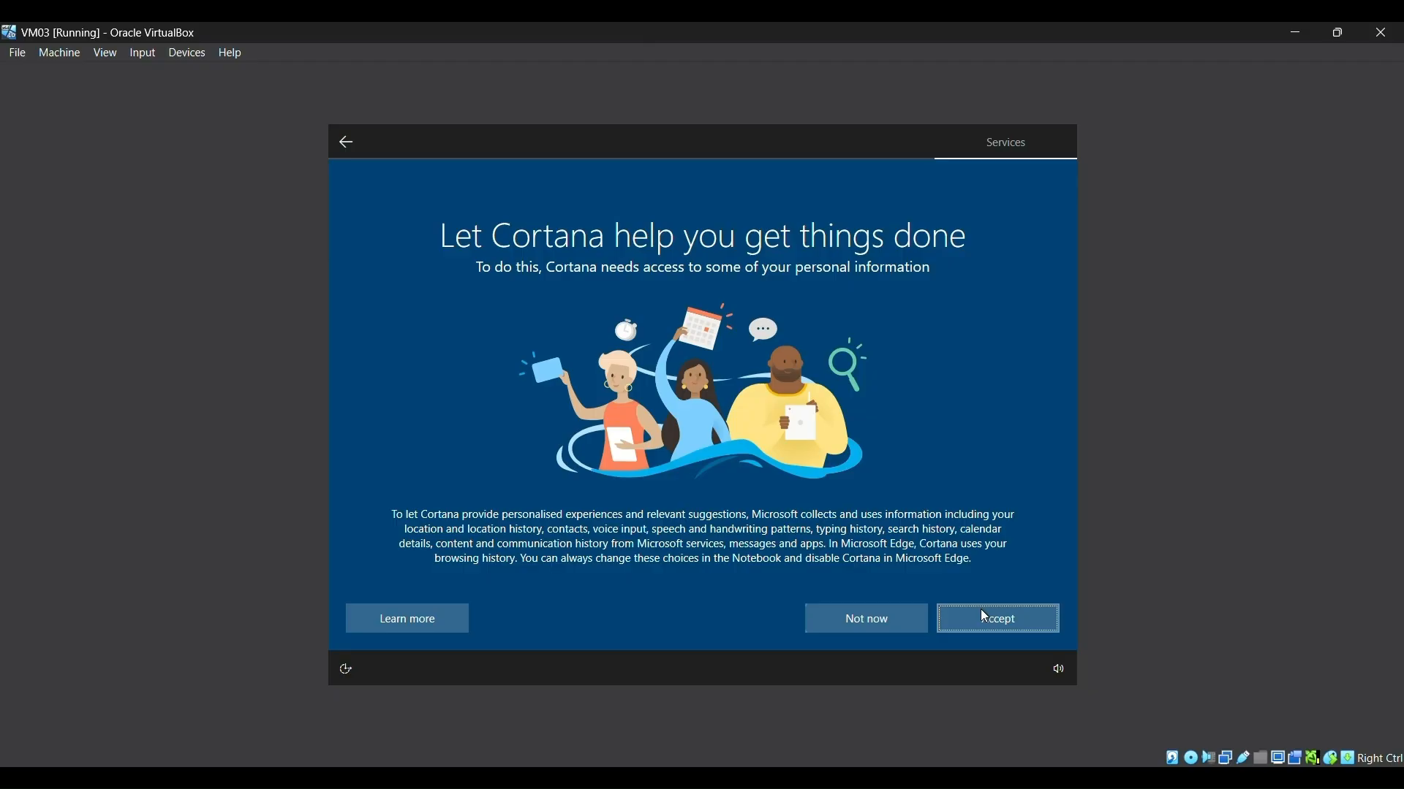
left_click(985, 618)
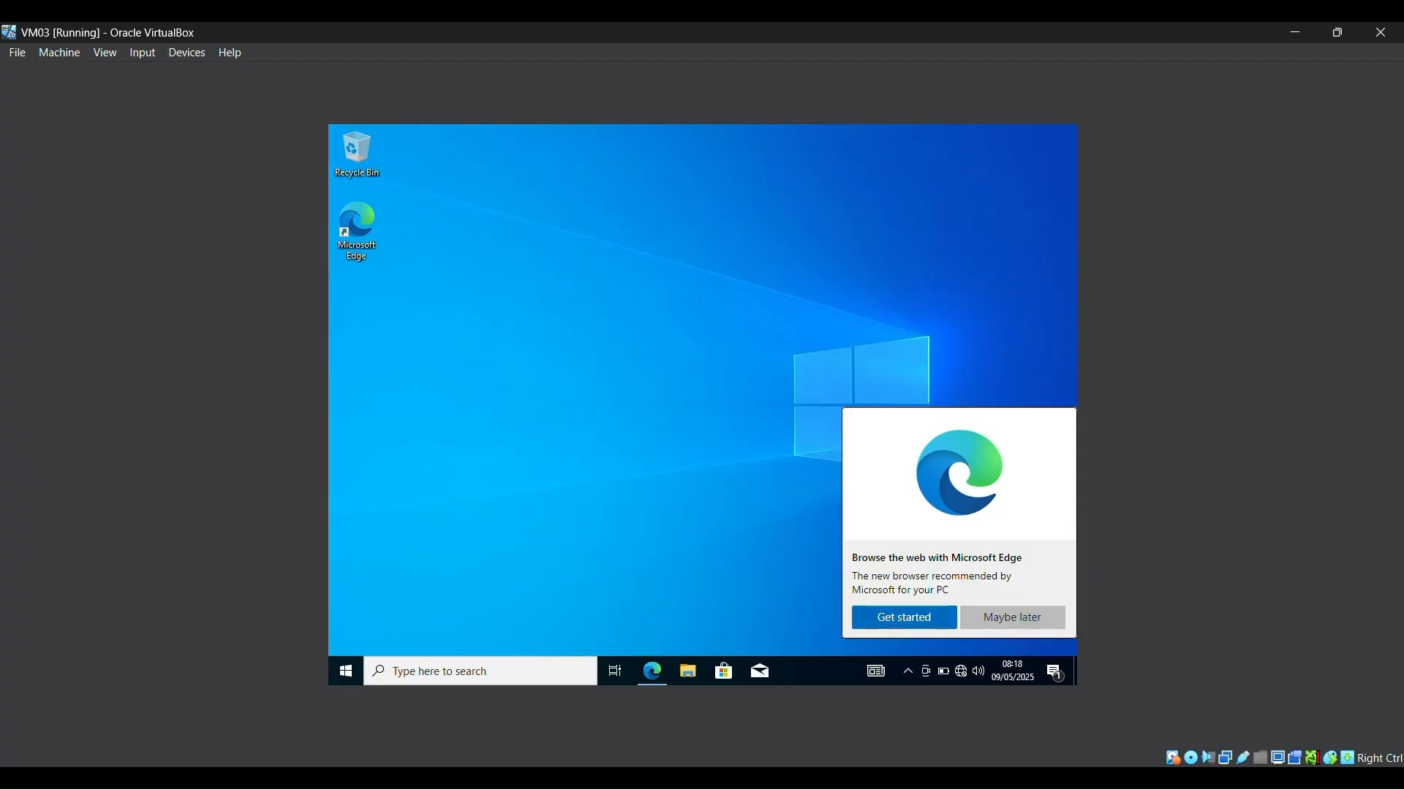
Step: Dismiss the Edge prompt and open Network and Sharing Centre through Control Panel
left_click(990, 618)
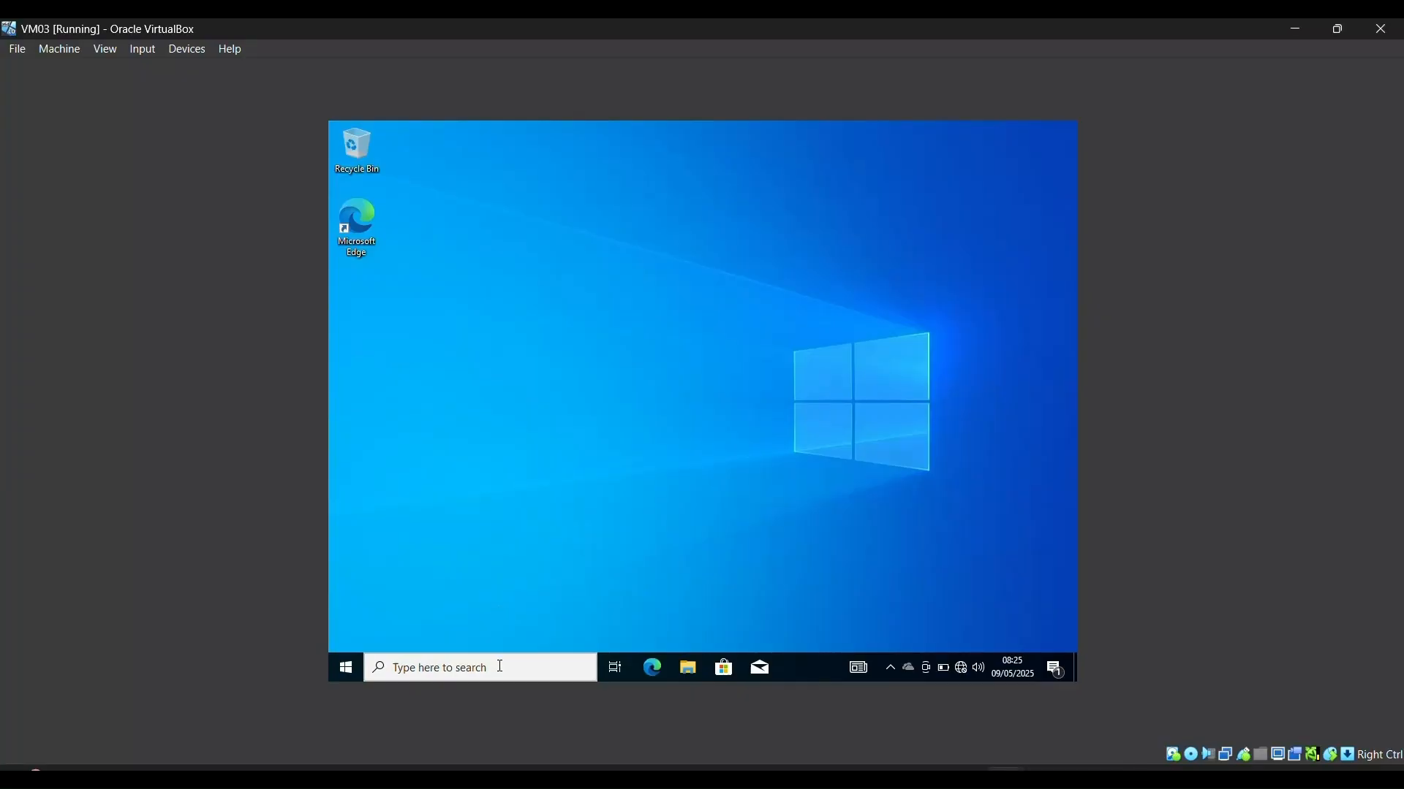
left_click(505, 670)
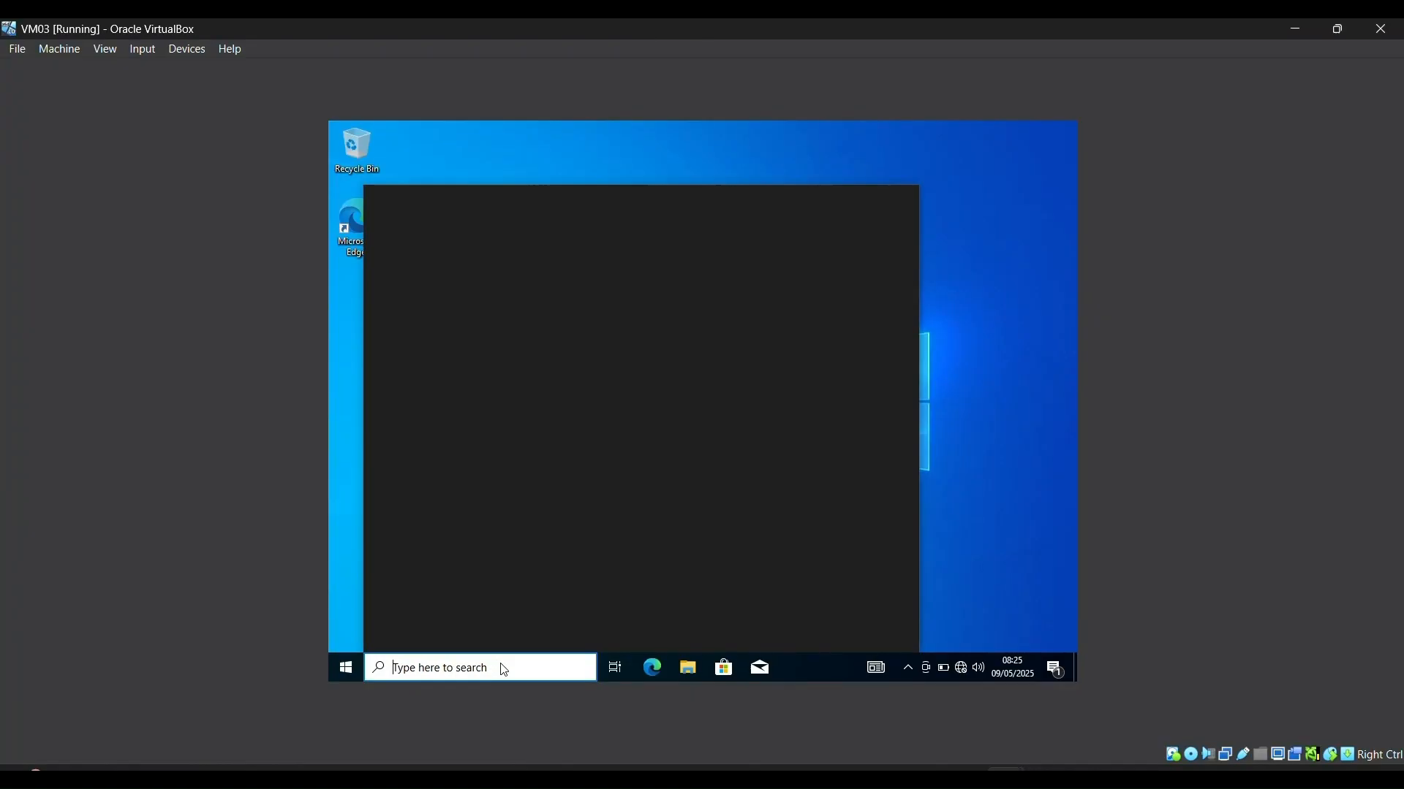
type("cont")
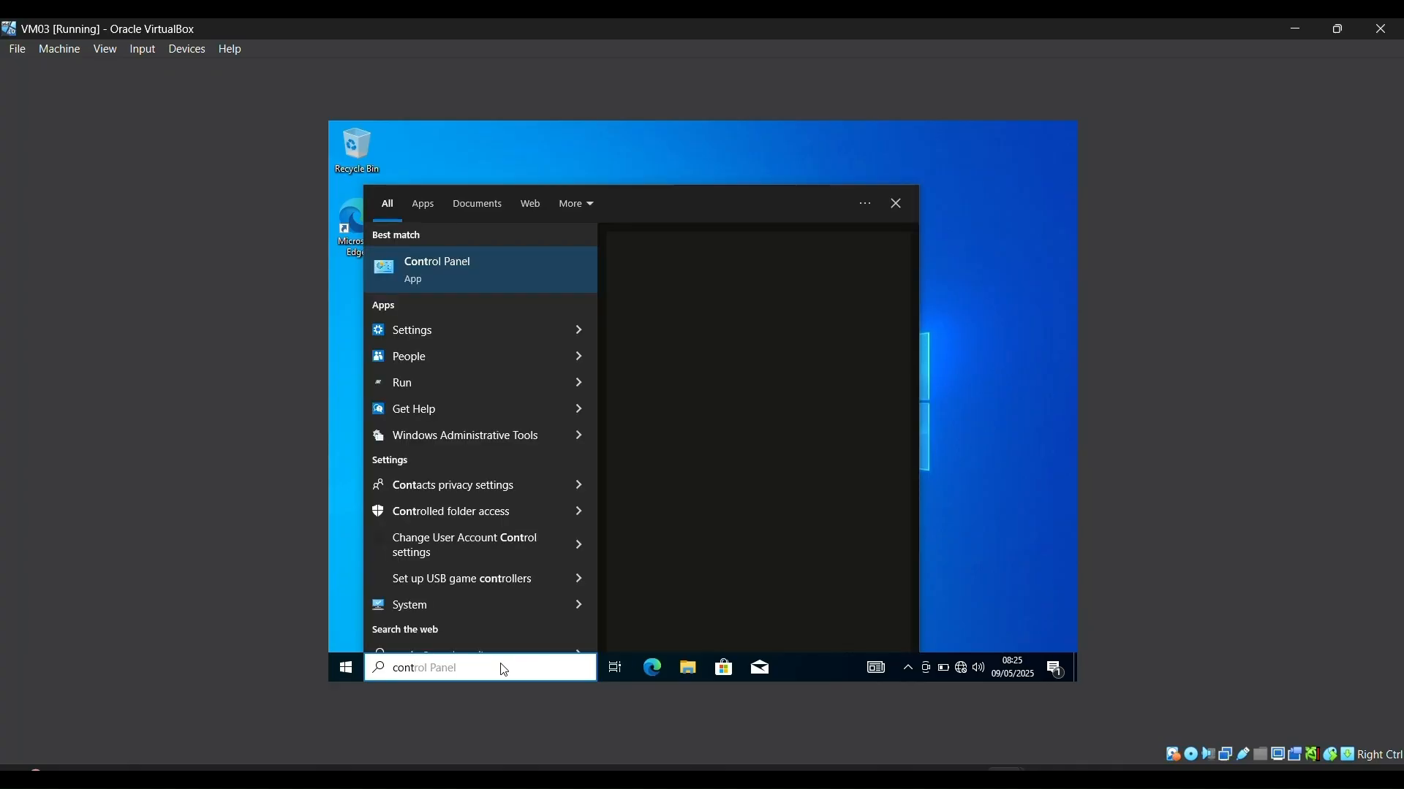
key("Escape")
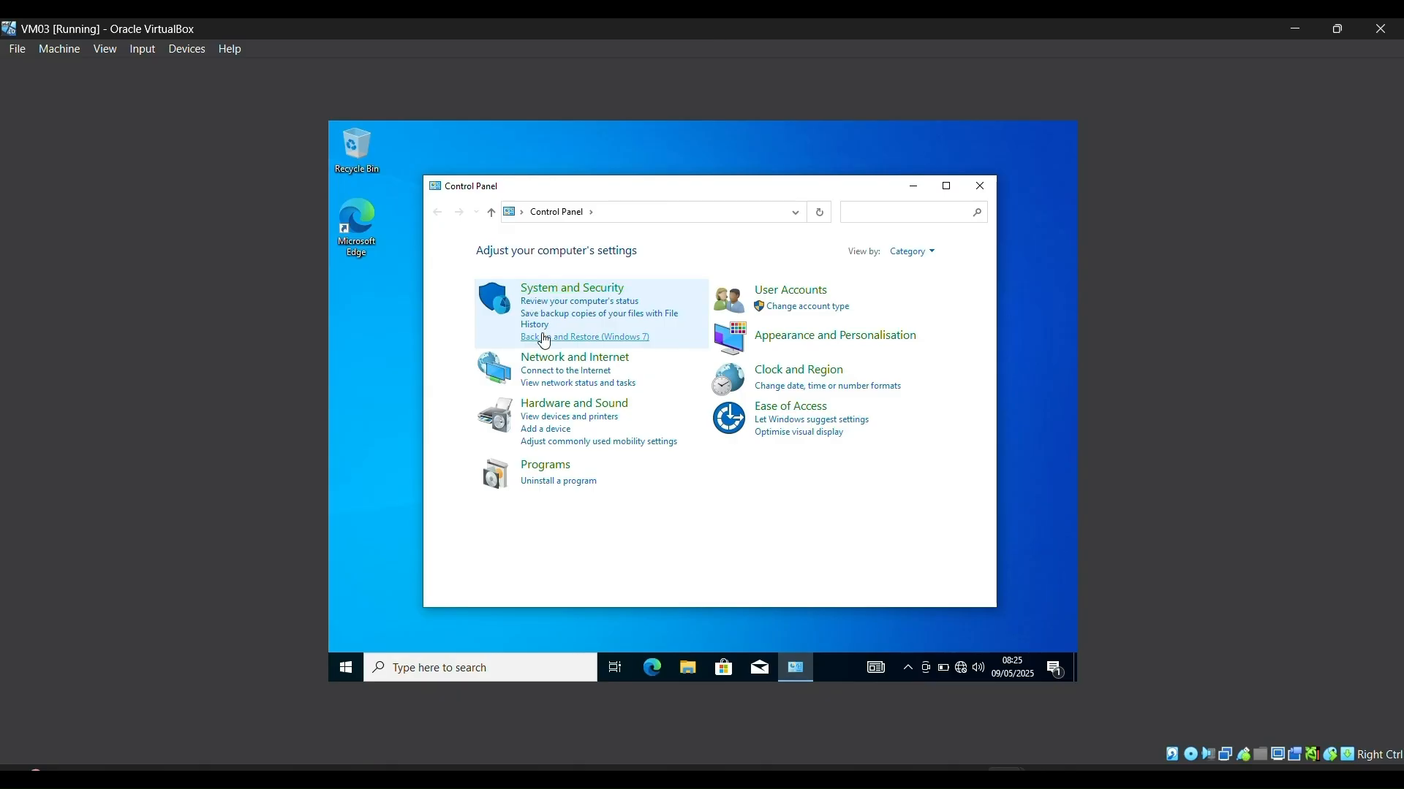
left_click(559, 361)
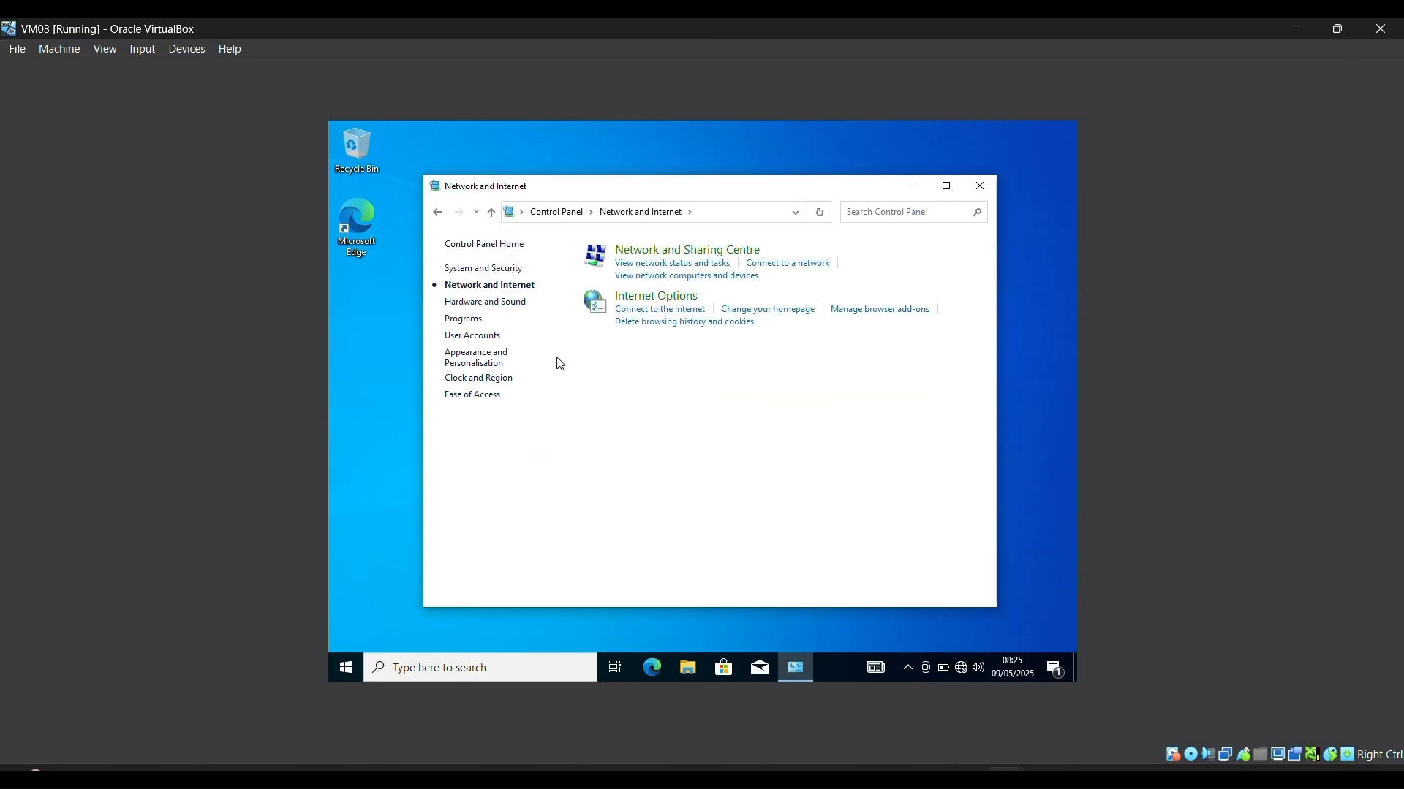
left_click(638, 252)
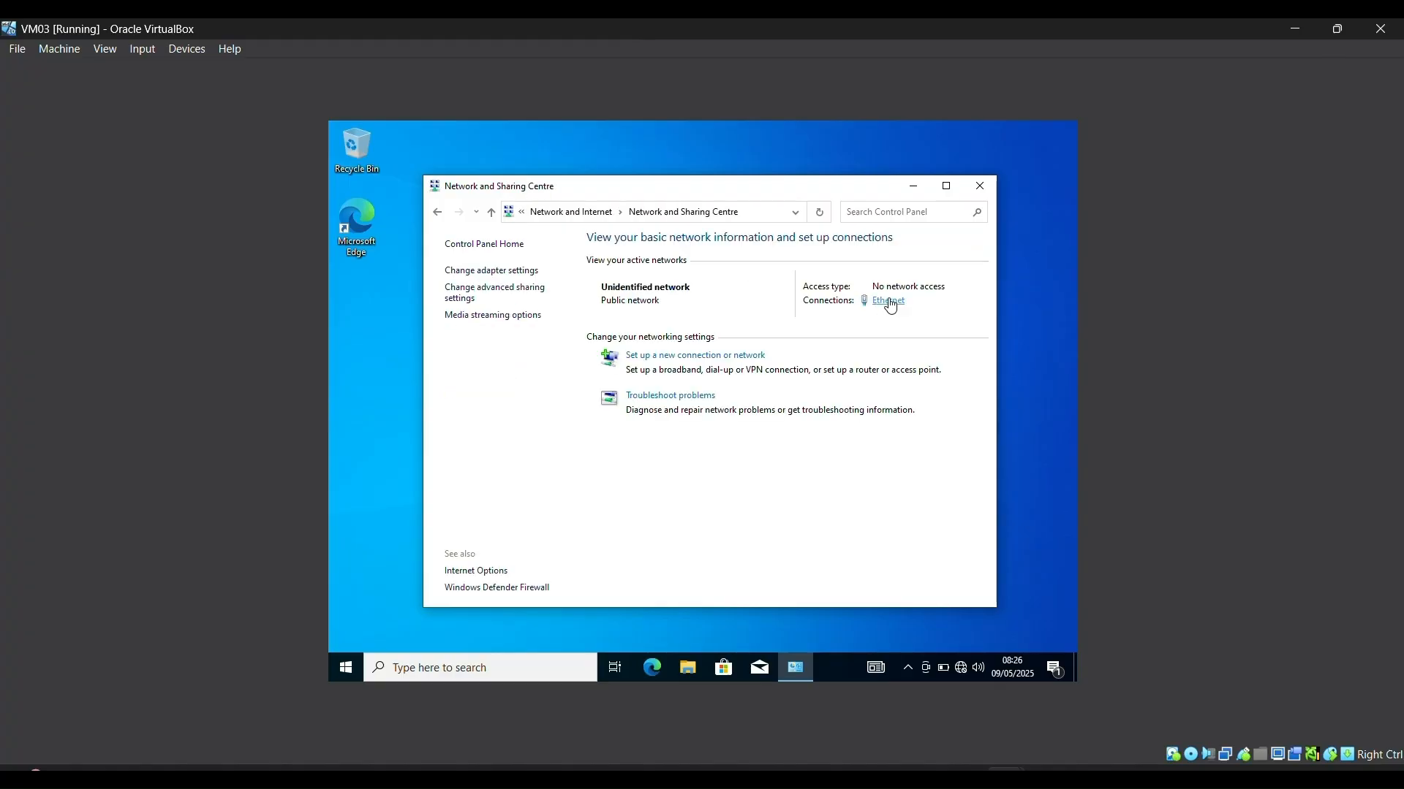
Step: Open the Ethernet adapter's Internet Protocol Version 4 (TCP/IPv4) properties
left_click(889, 302)
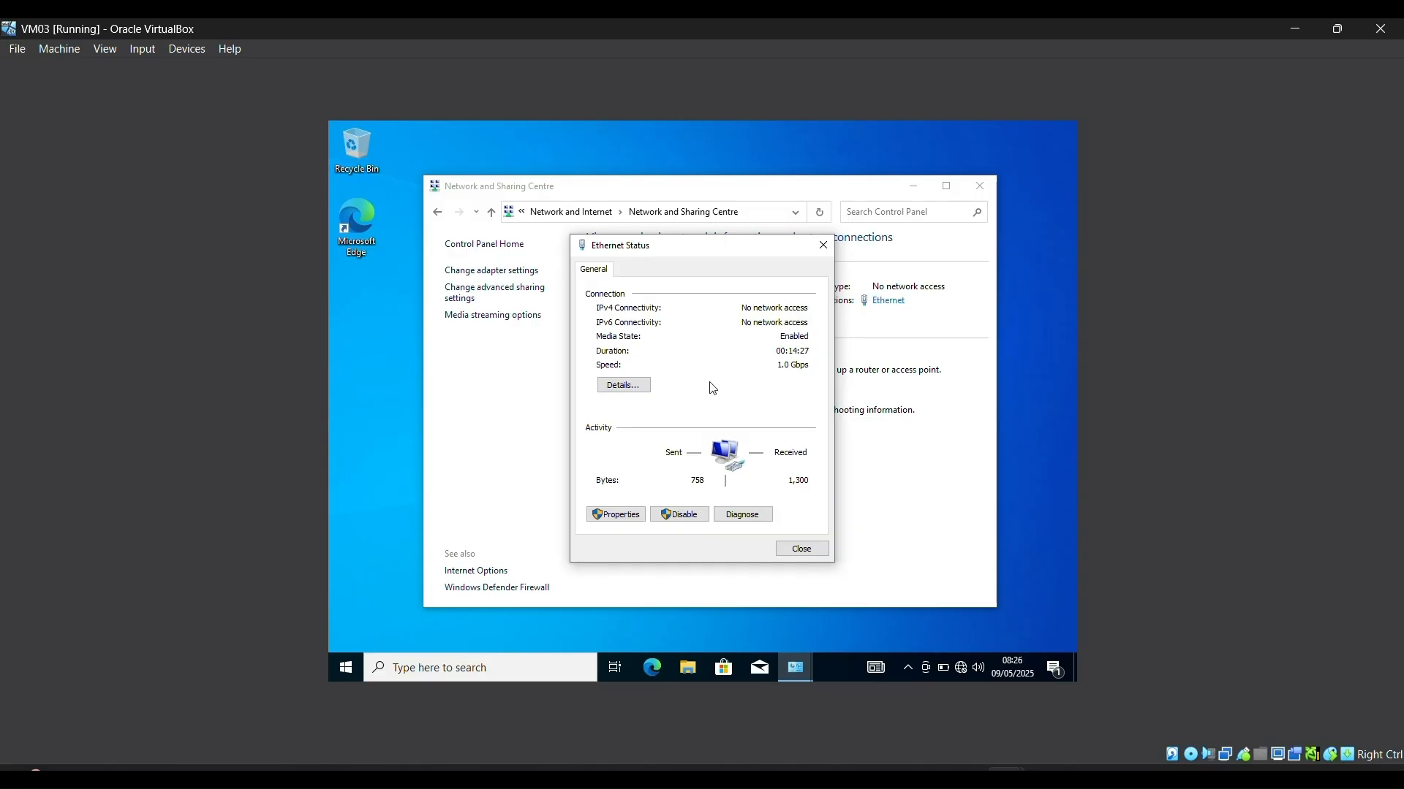
left_click(621, 514)
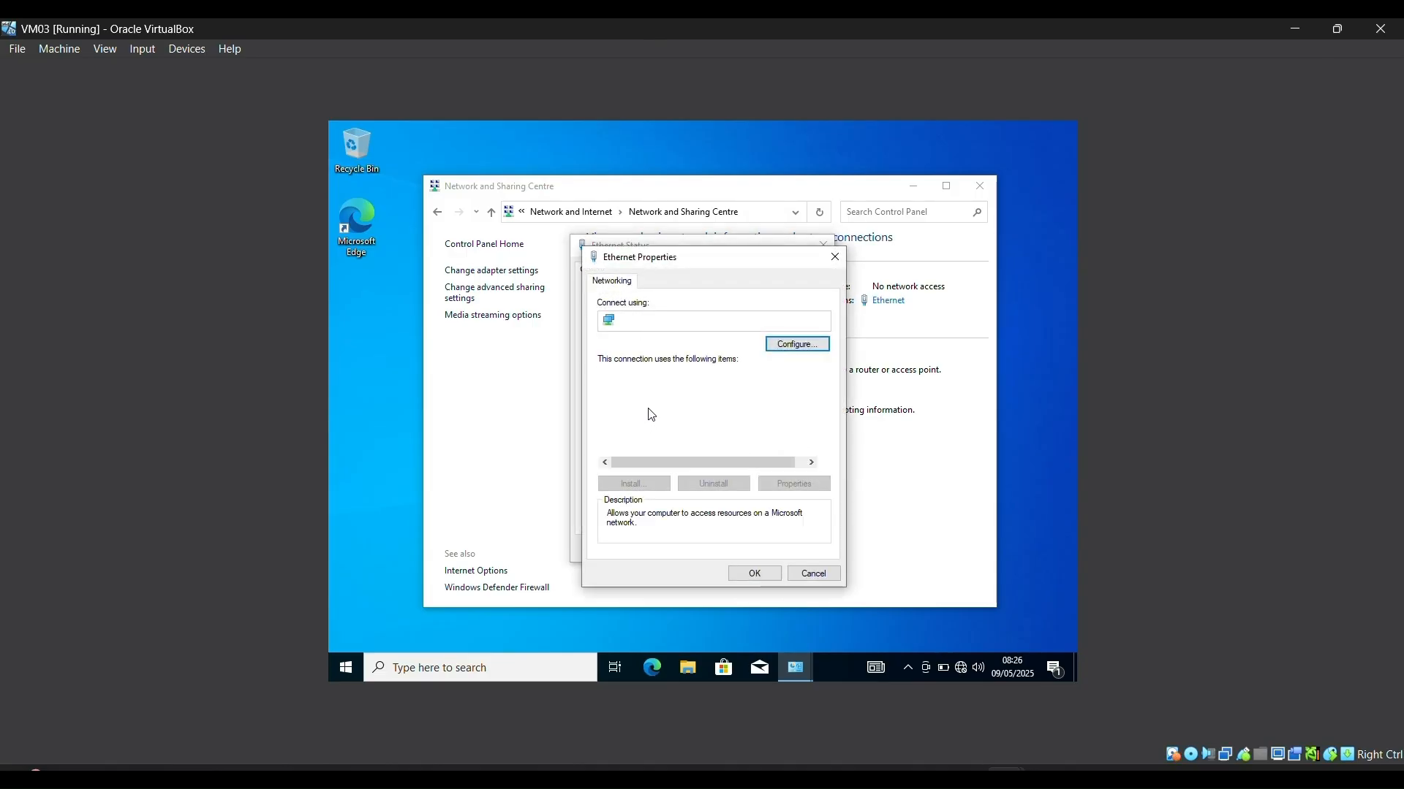
left_click(652, 414)
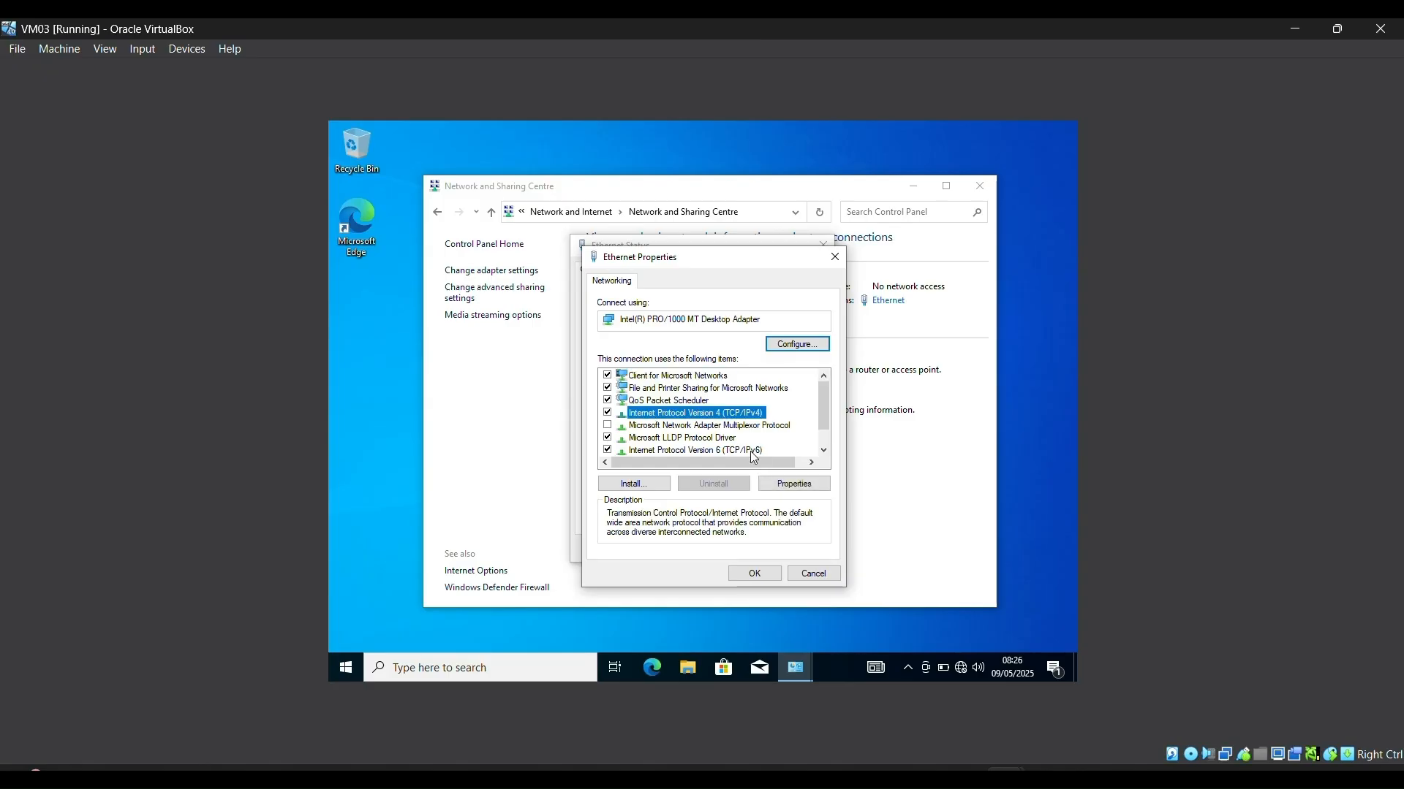
left_click(777, 482)
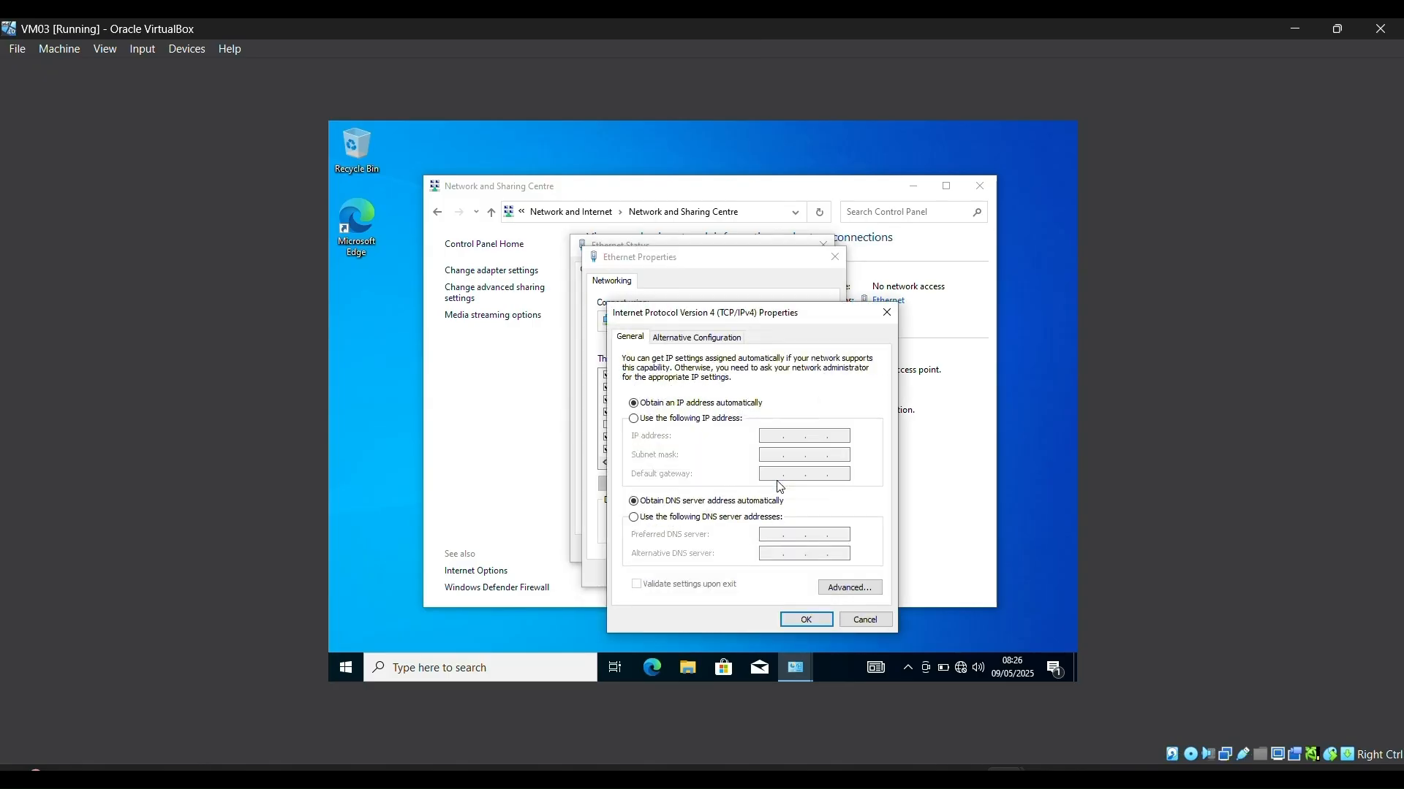
Step: Set static IP 192.168.1.2, mask 255.255.255.0, gateway and DNS 192.168.1.1
left_click(728, 419)
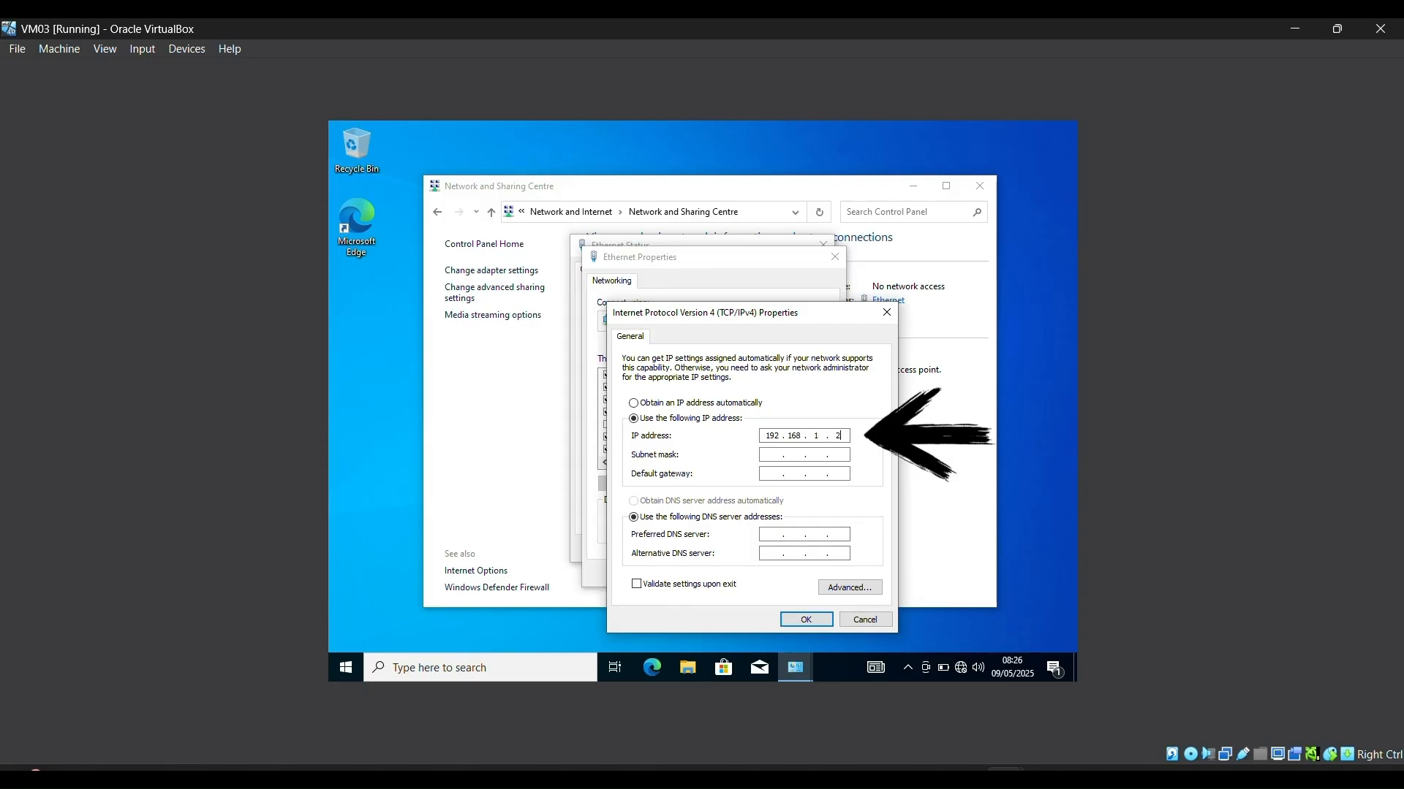
left_click(775, 451)
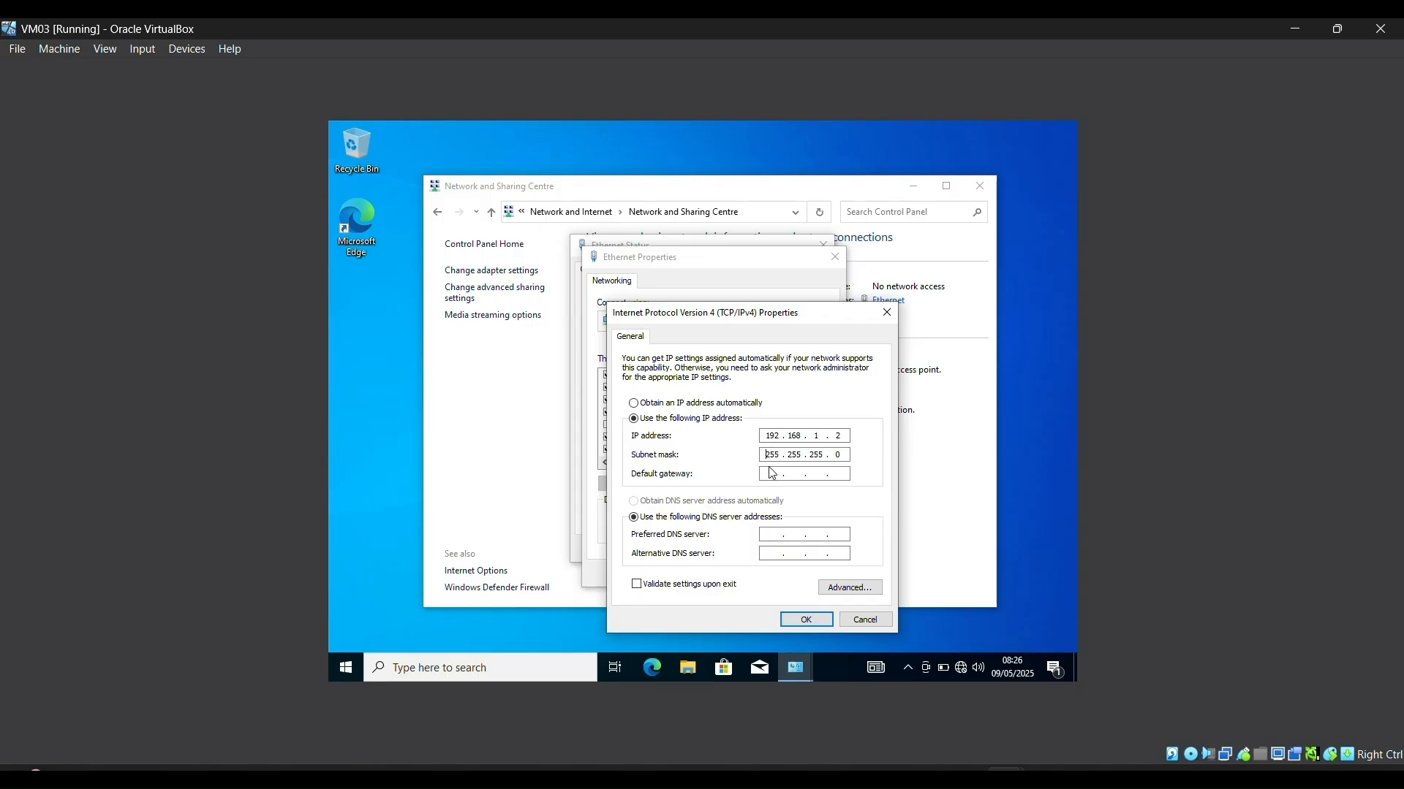
type("192 . 168 . 1 . 1")
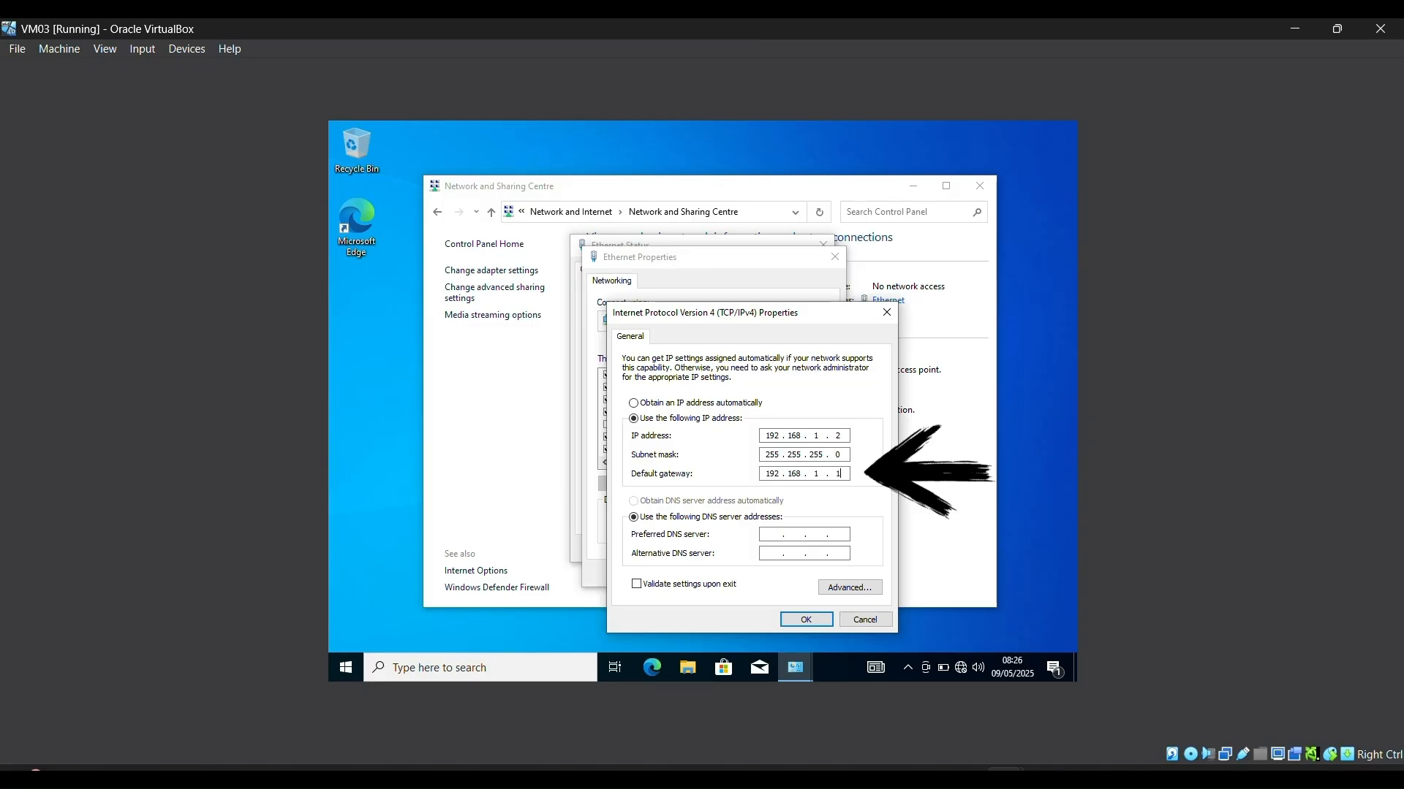
left_click(769, 534)
type("1")
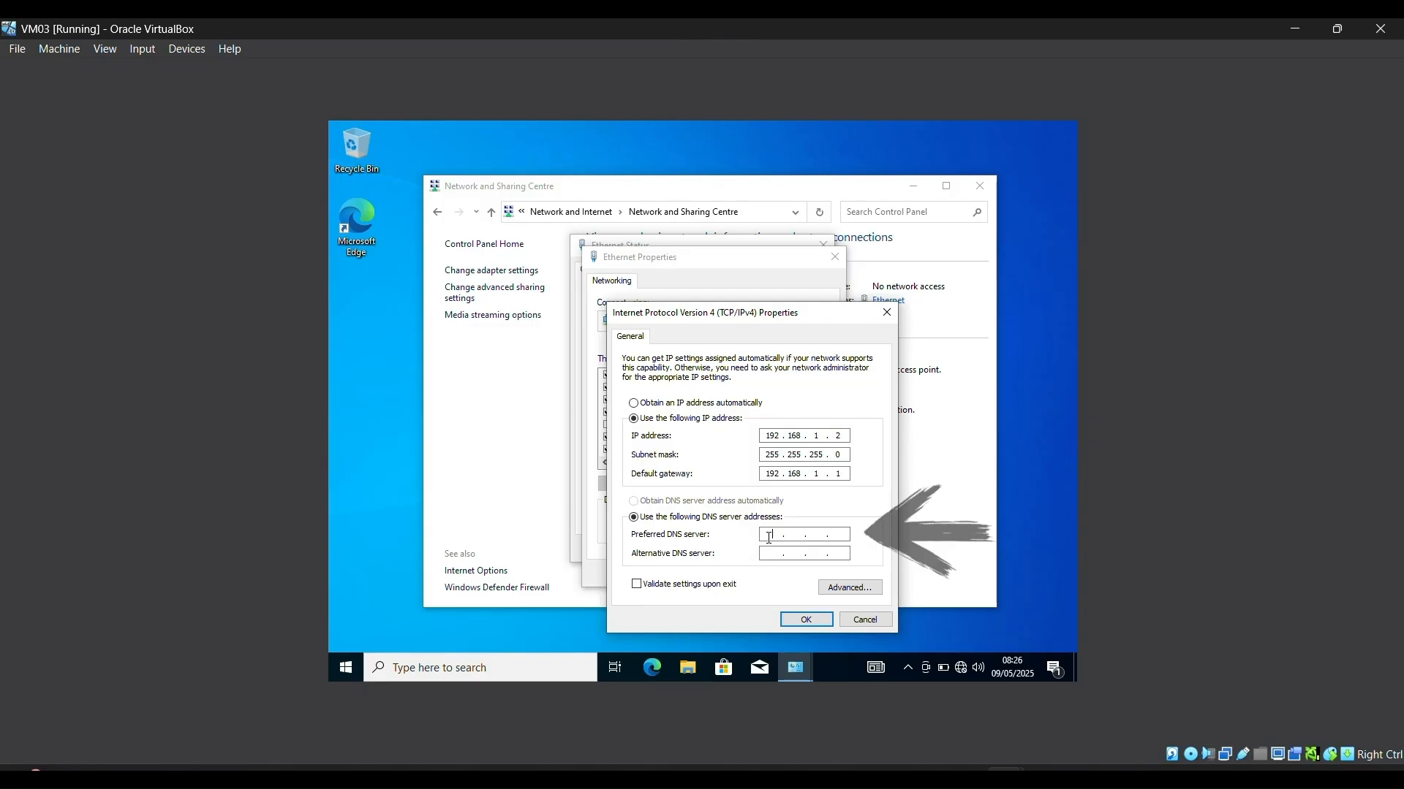
type("92 . 168 .")
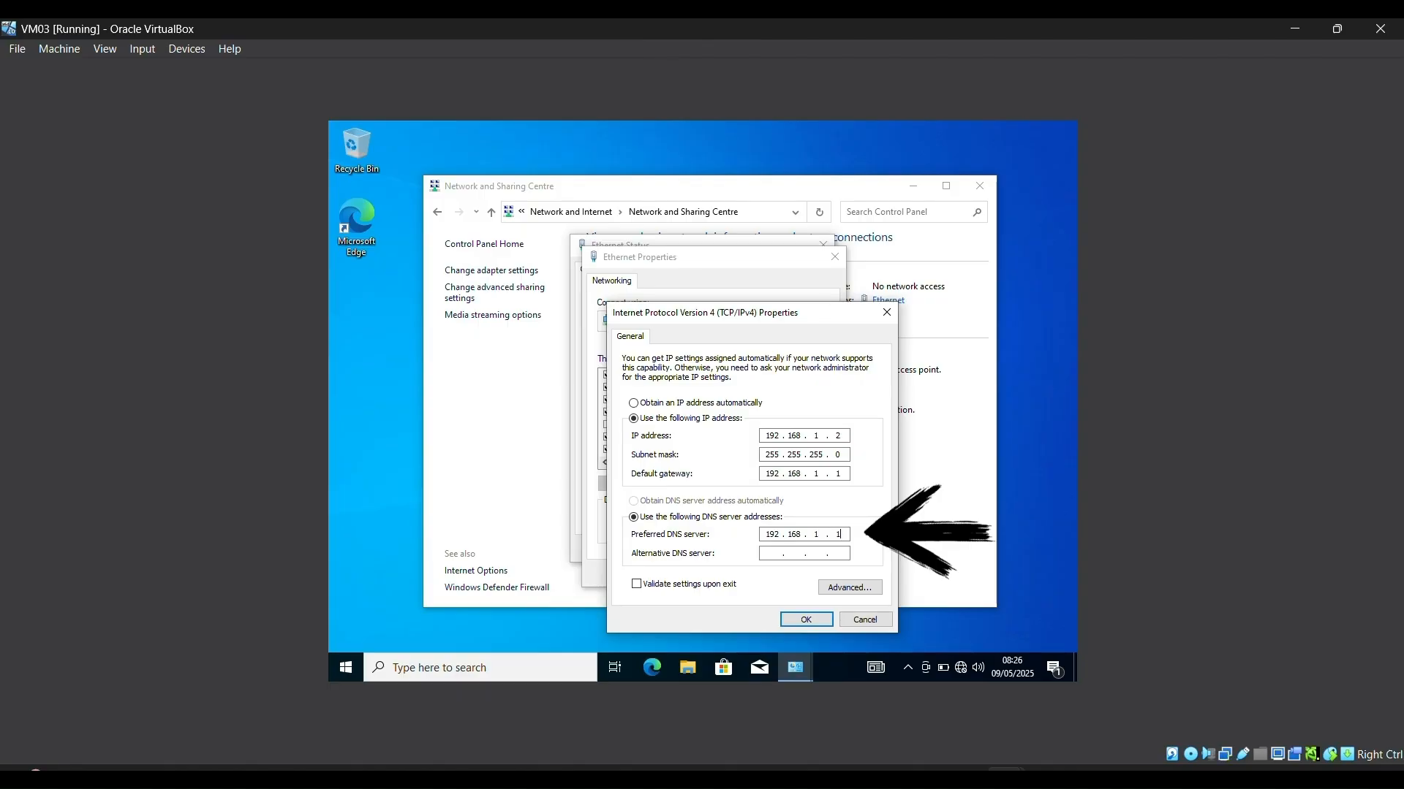
key("Return")
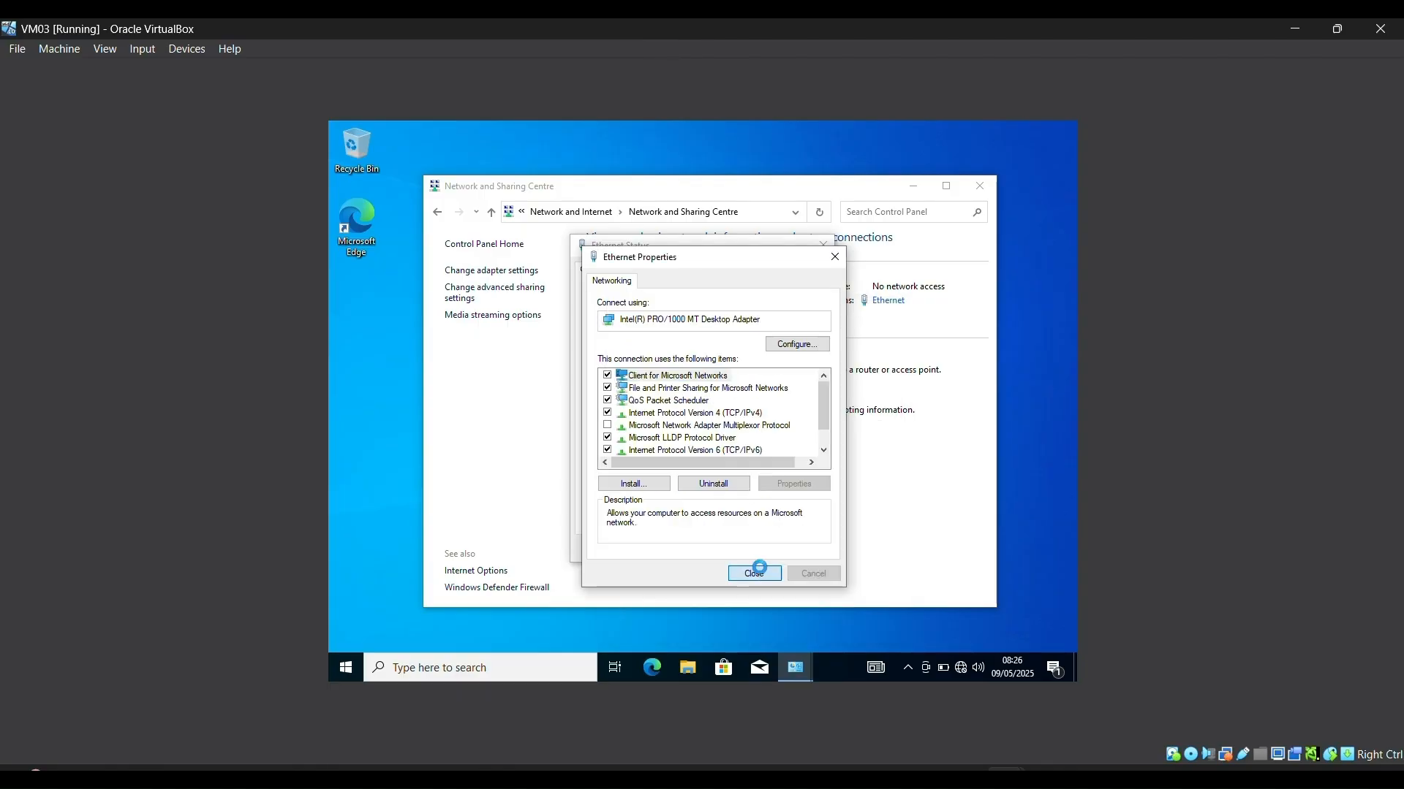
Step: Close the Ethernet windows and allow the PC to be discoverable on the network
left_click(759, 572)
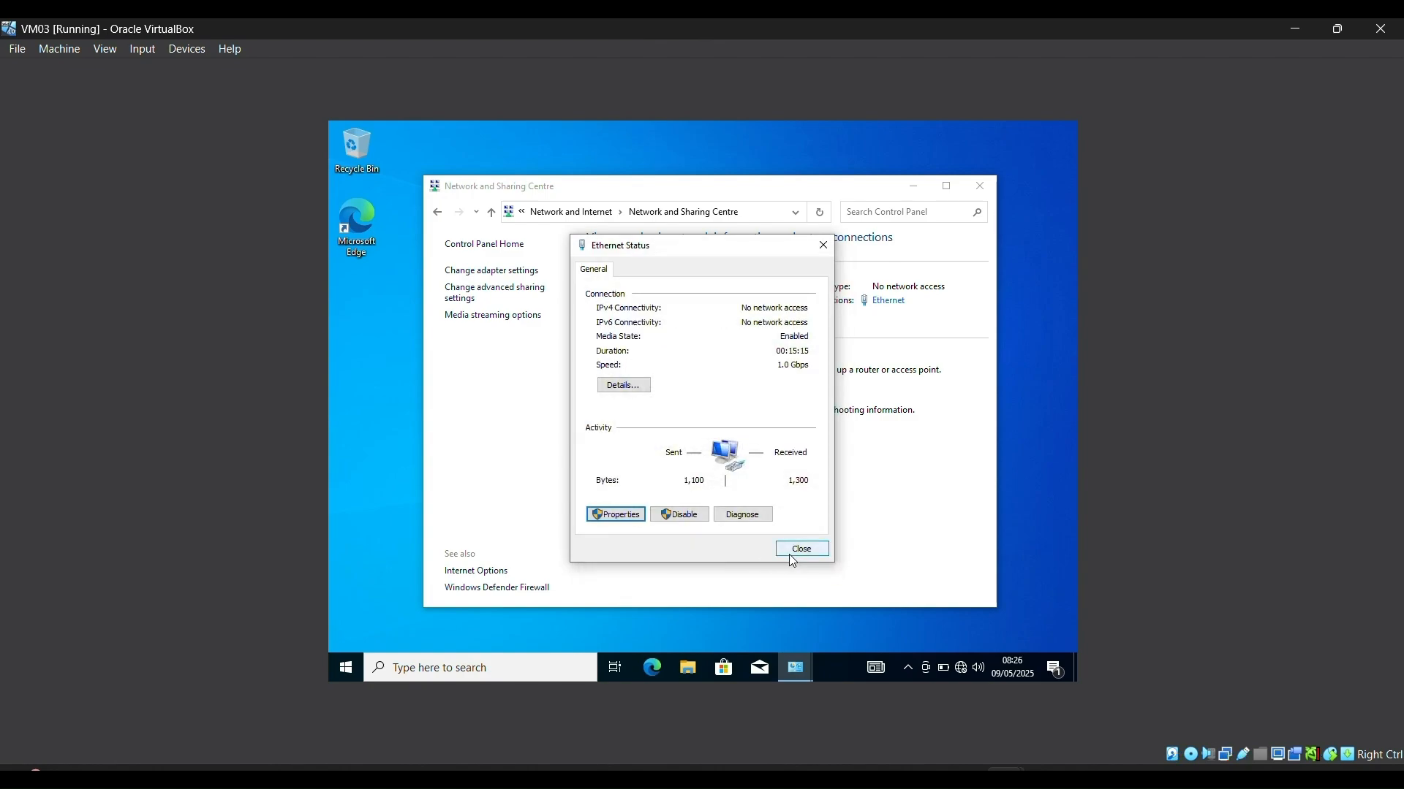
left_click(791, 552)
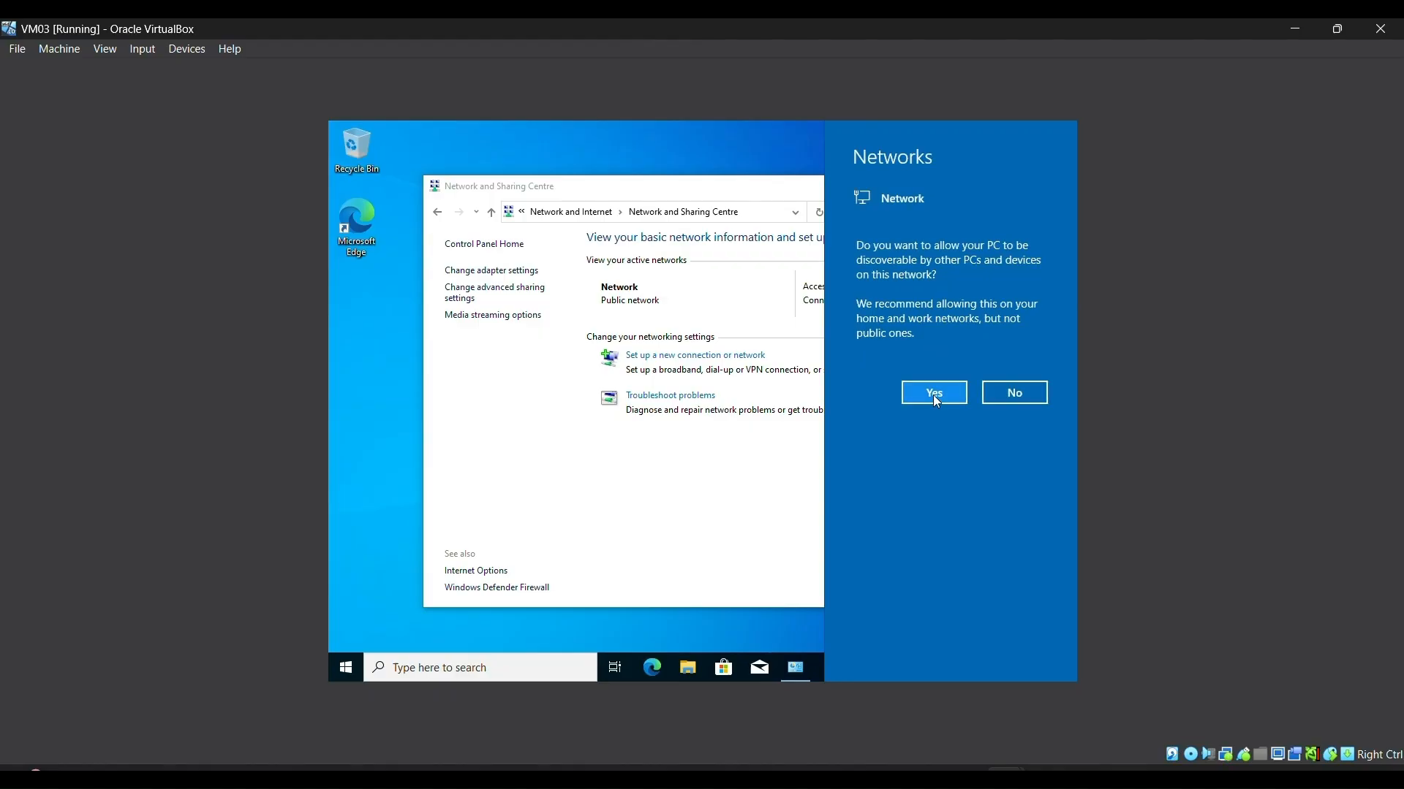
left_click(935, 396)
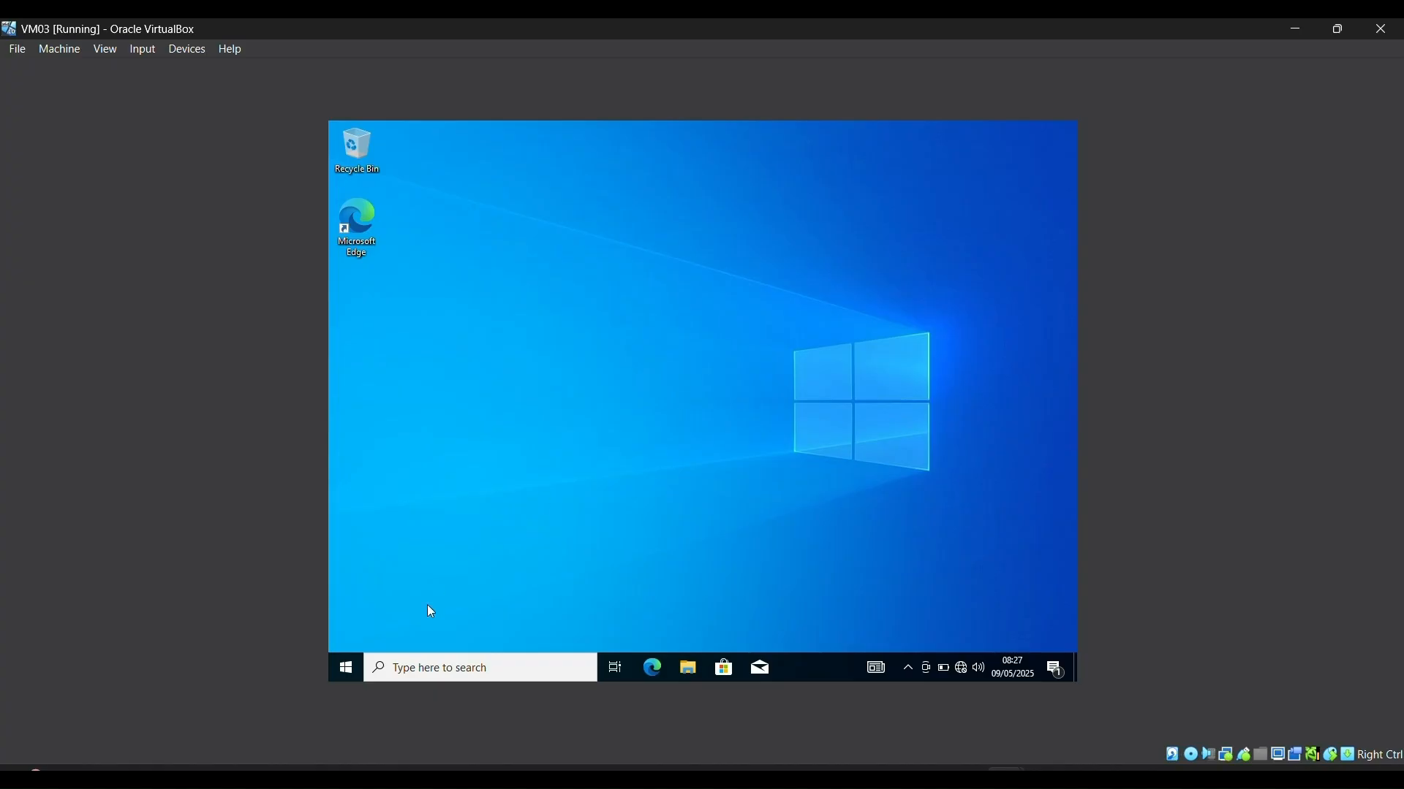
Step: Open System's 'Rename this PC (advanced)' and its Change... dialog for domain membership
right_click(340, 667)
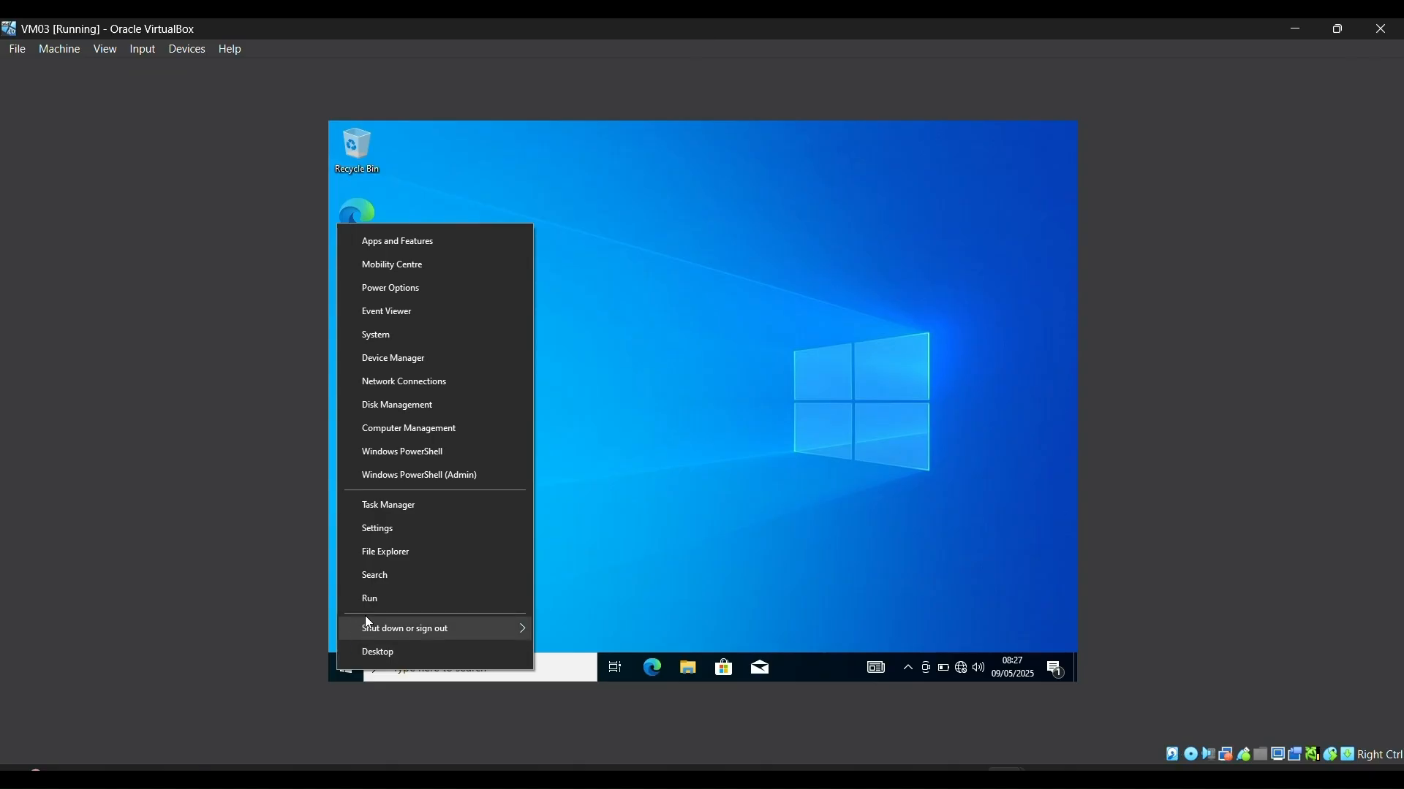
left_click(397, 337)
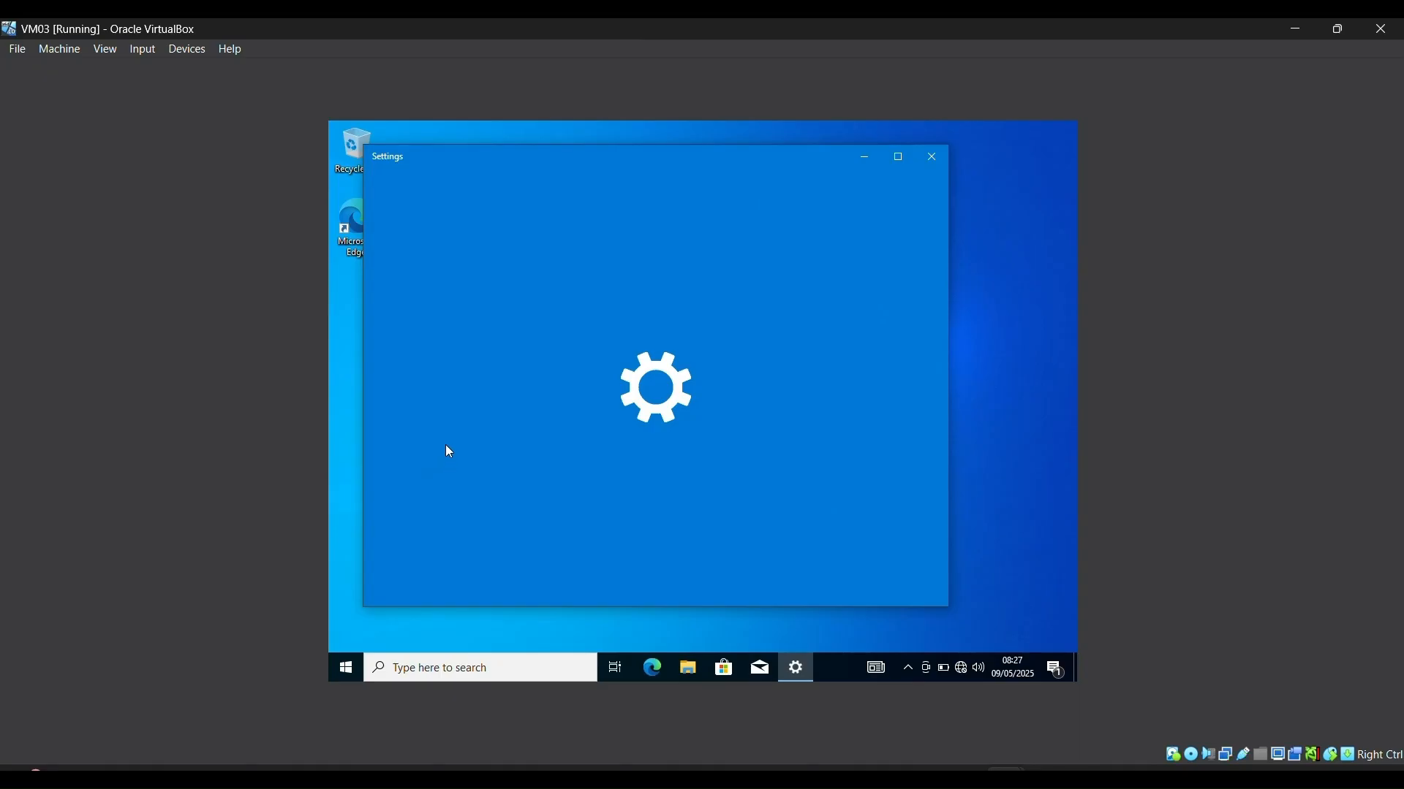
scroll(450, 541, "down", 3)
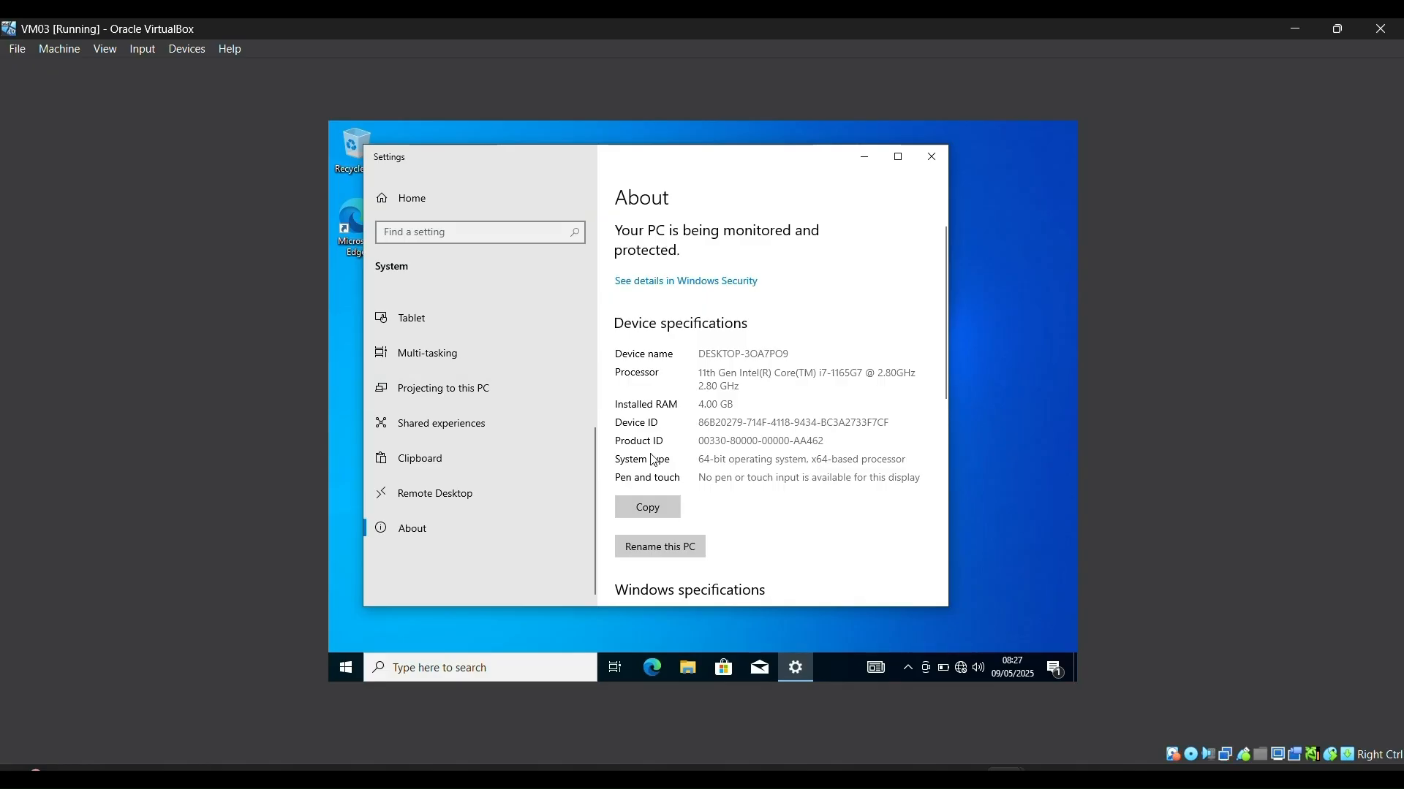
scroll(647, 526, "down", 7)
left_click(676, 516)
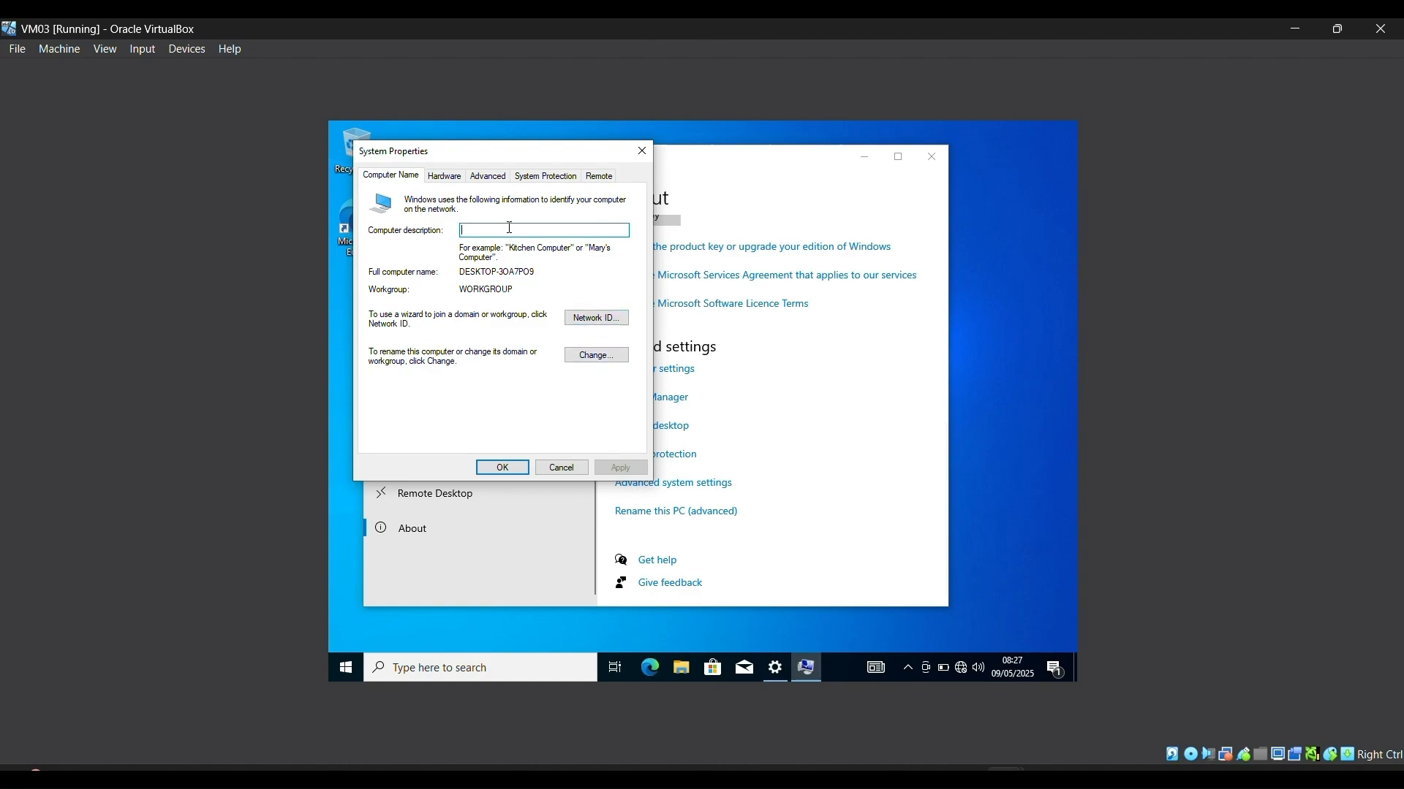
left_click(589, 355)
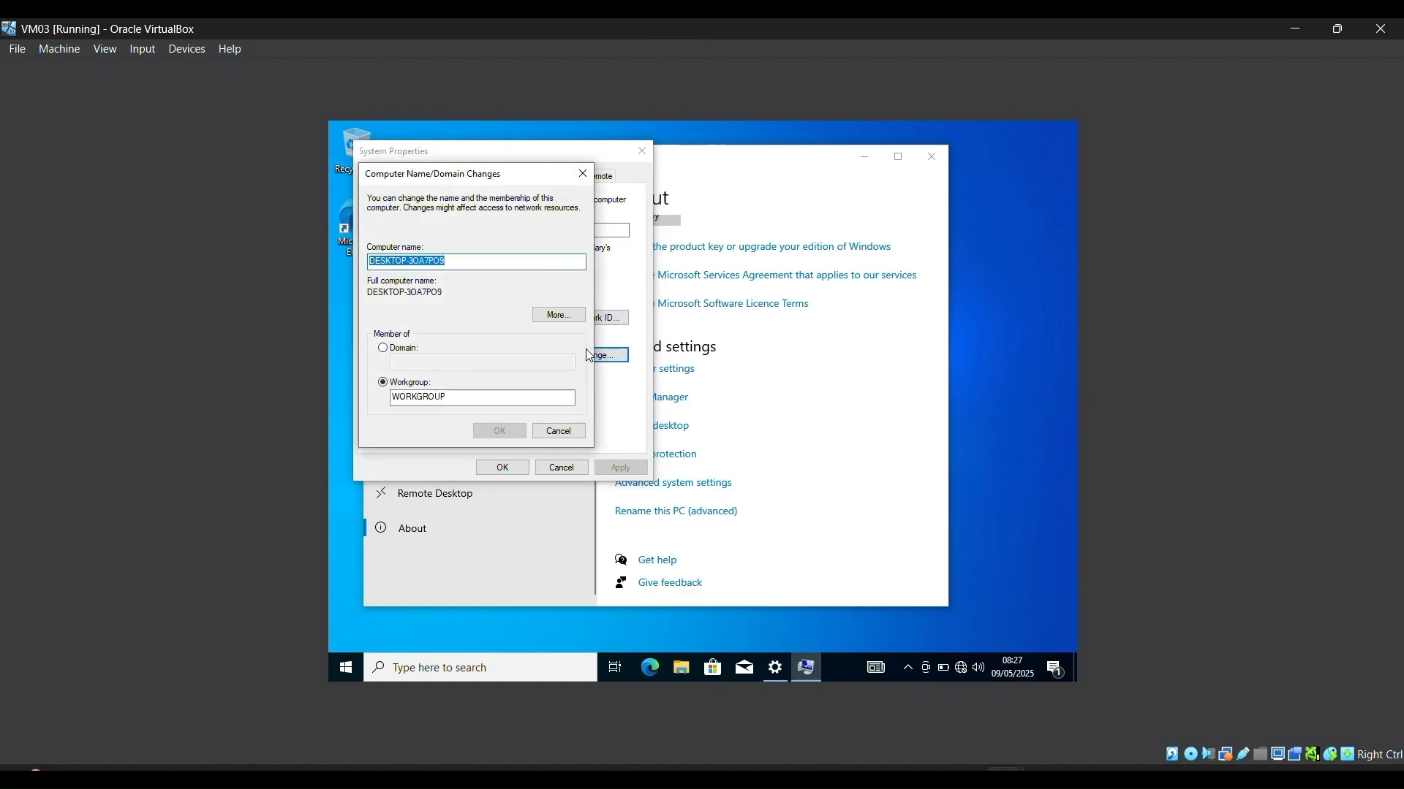
Step: Switch the computer's membership to Domain and enter the domain name
left_click(382, 348)
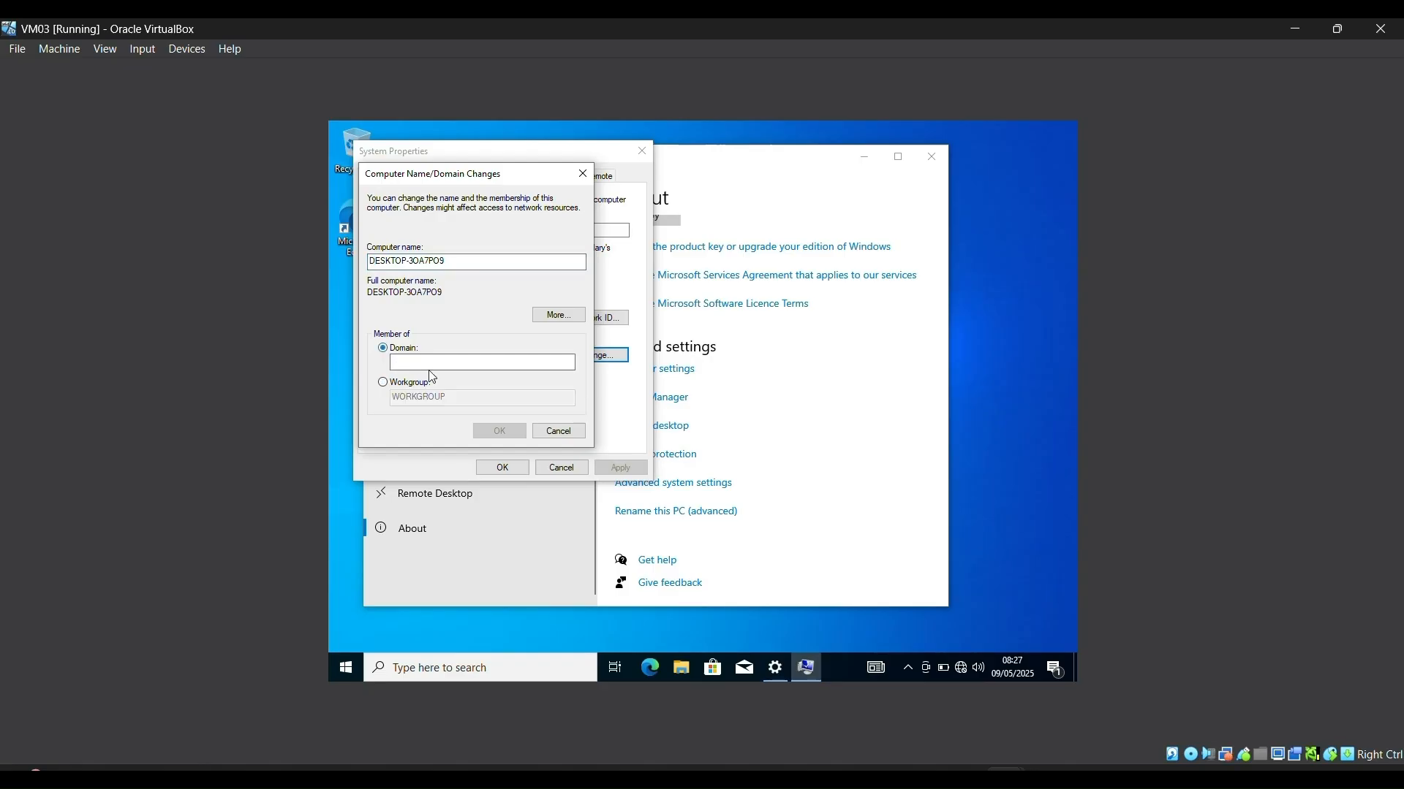
left_click(439, 364)
type("S")
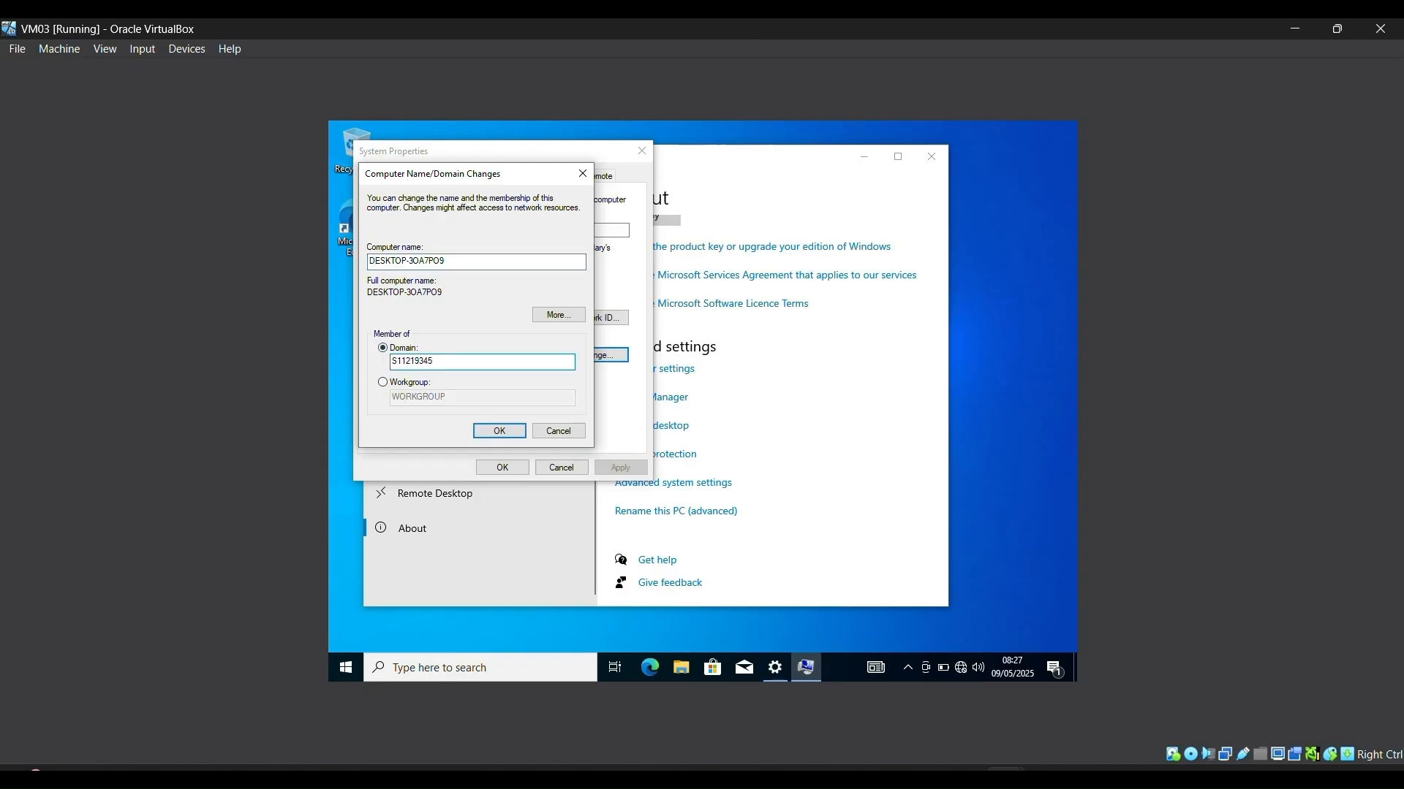
type("11219345.com")
left_click(500, 433)
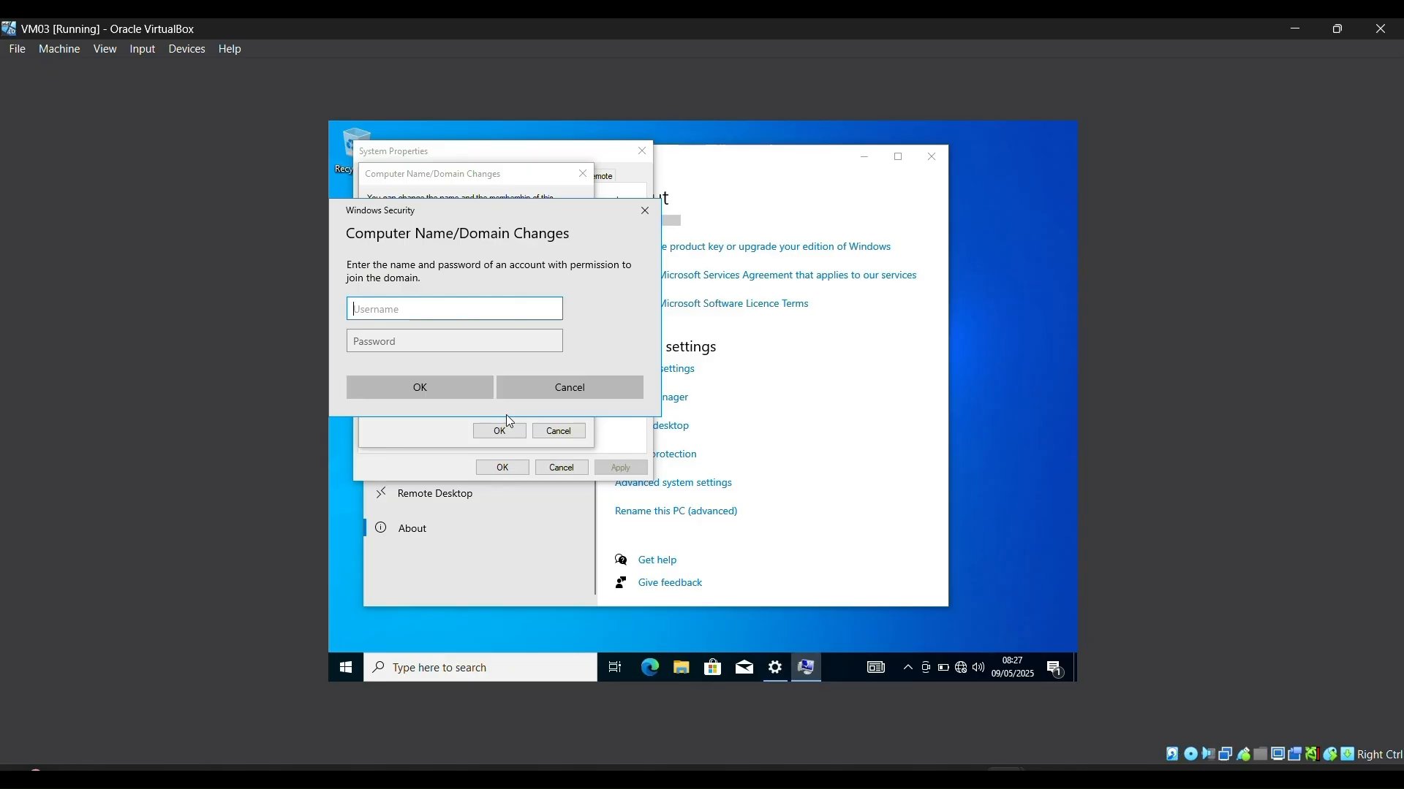
Step: Authenticate as administrator with its password to complete the domain join
type("administrator")
left_click(478, 338)
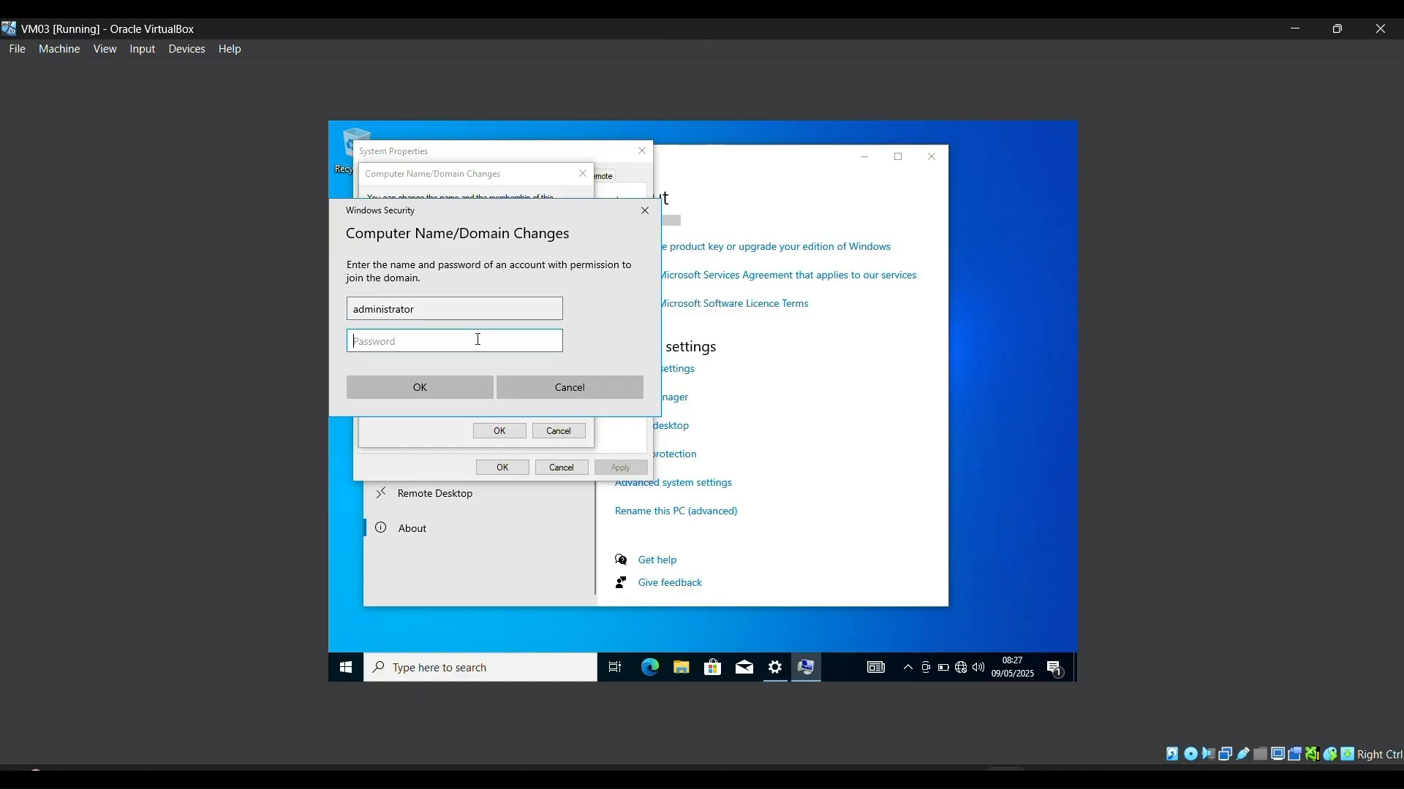
type("••")
type("••••••••")
key("Return")
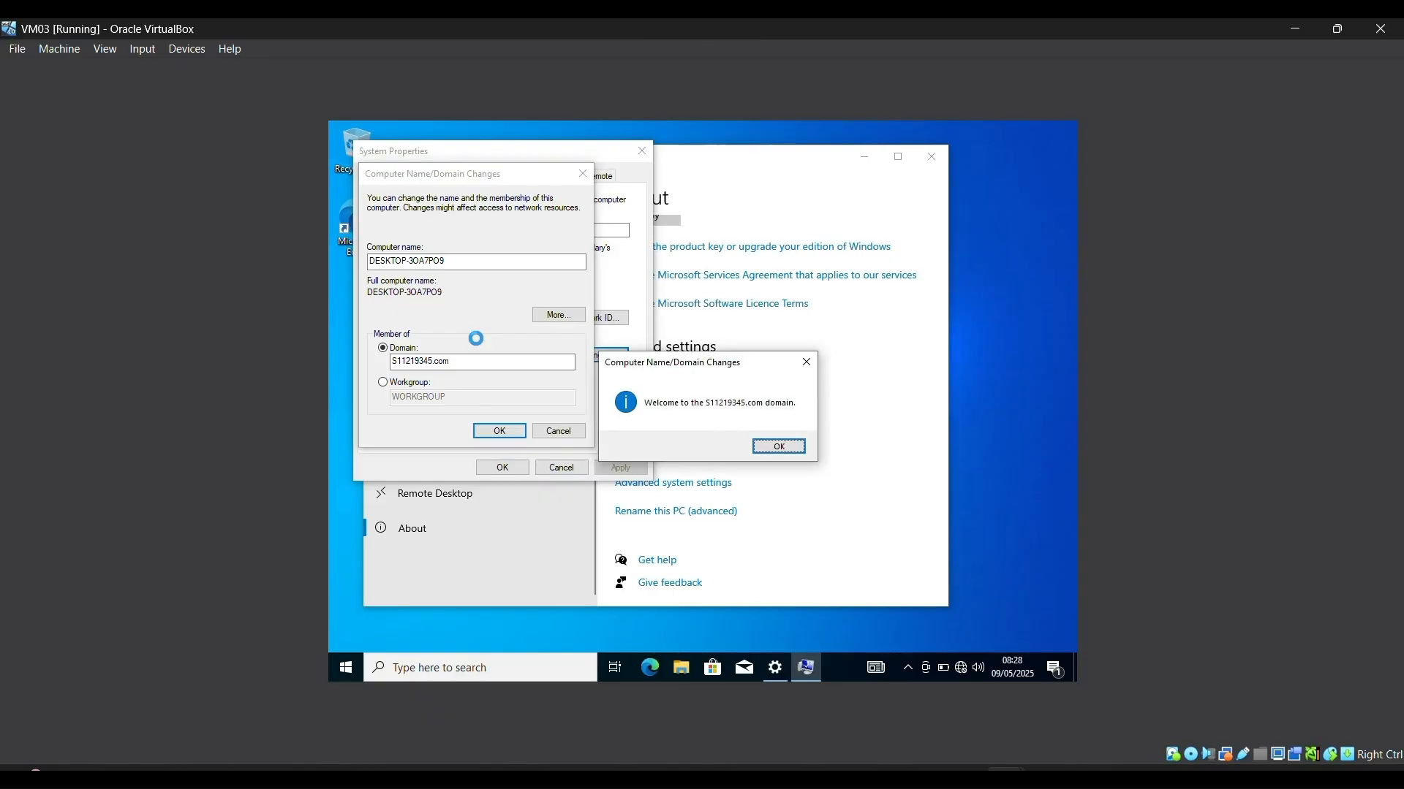
Step: Dismiss the domain welcome and restart notices and restart VM03 to apply the domain join
left_click(779, 448)
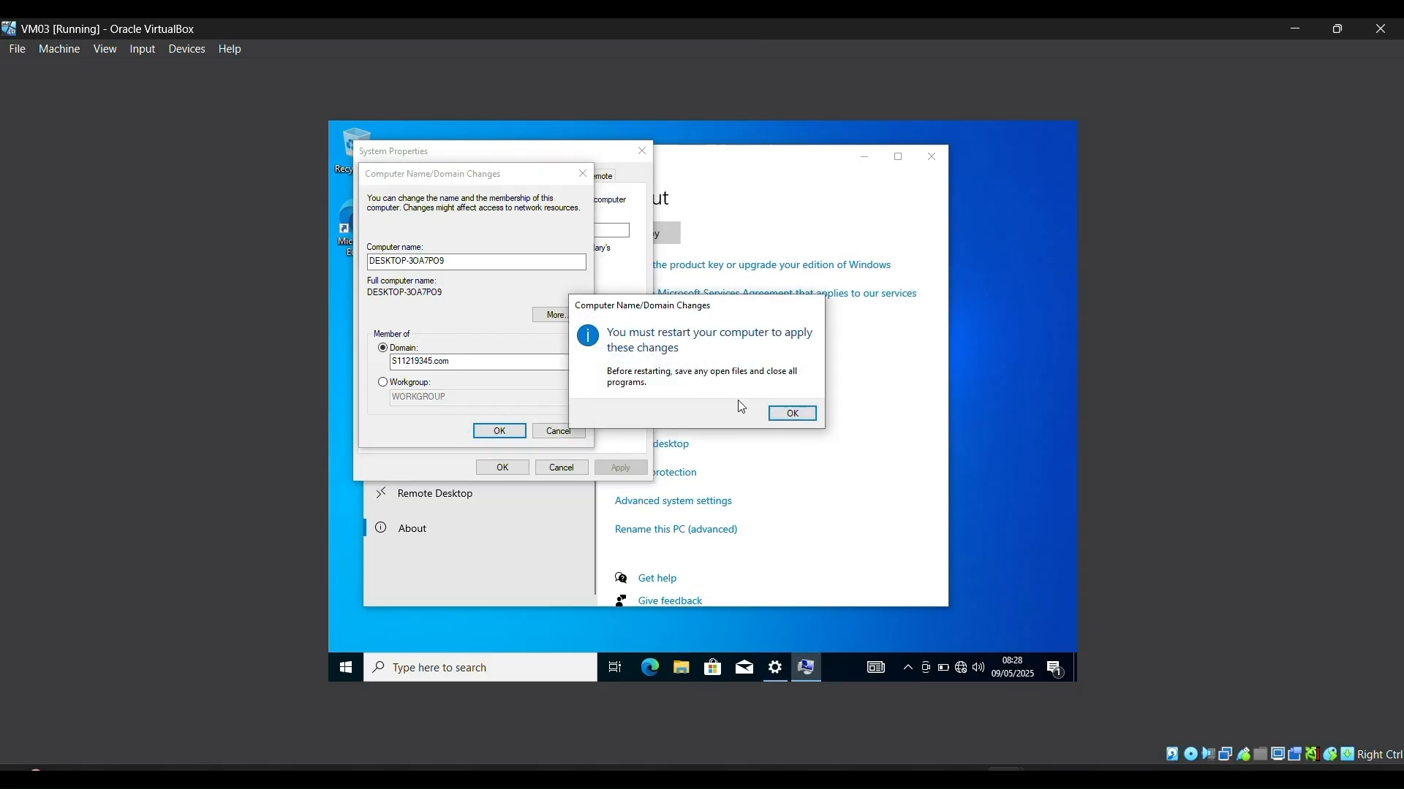
left_click(791, 414)
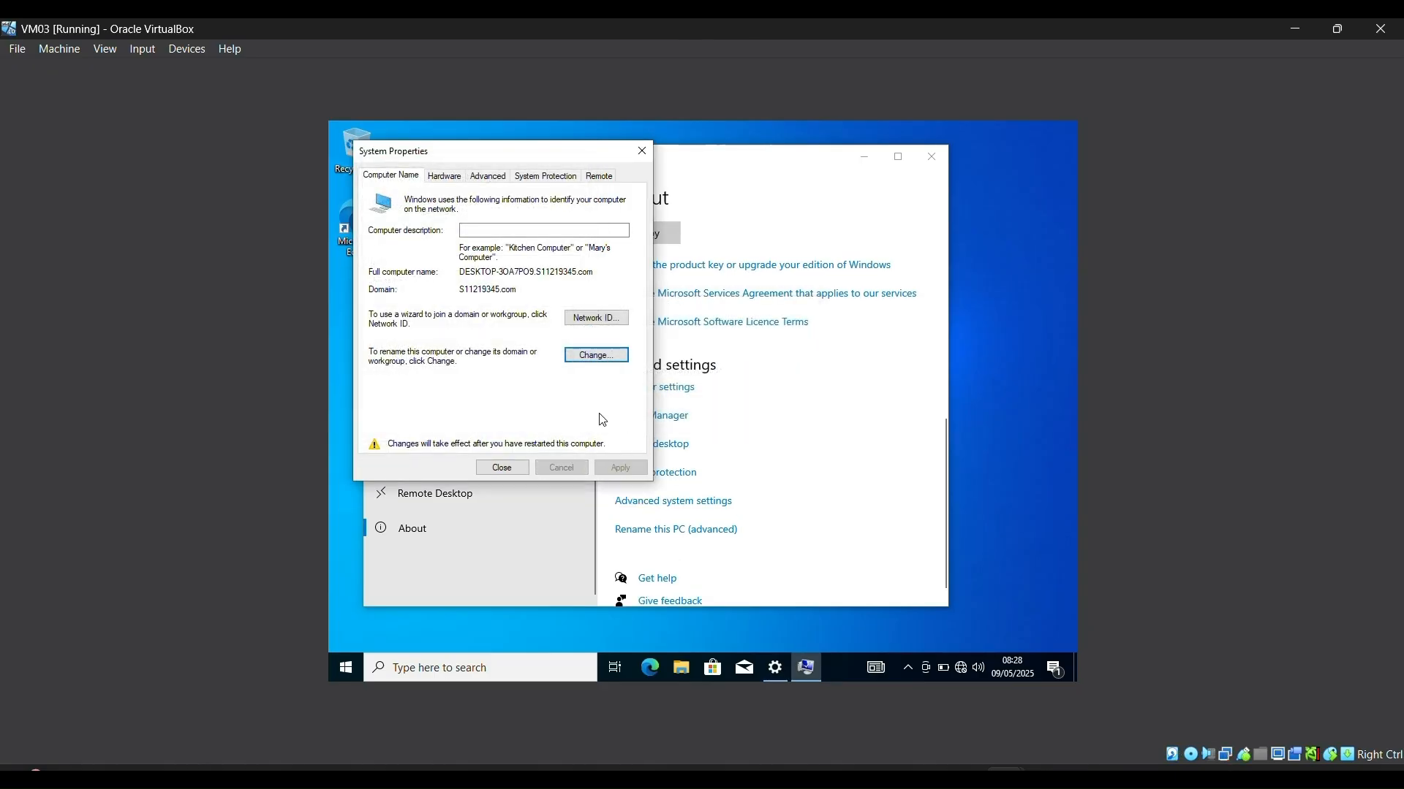
left_click(514, 468)
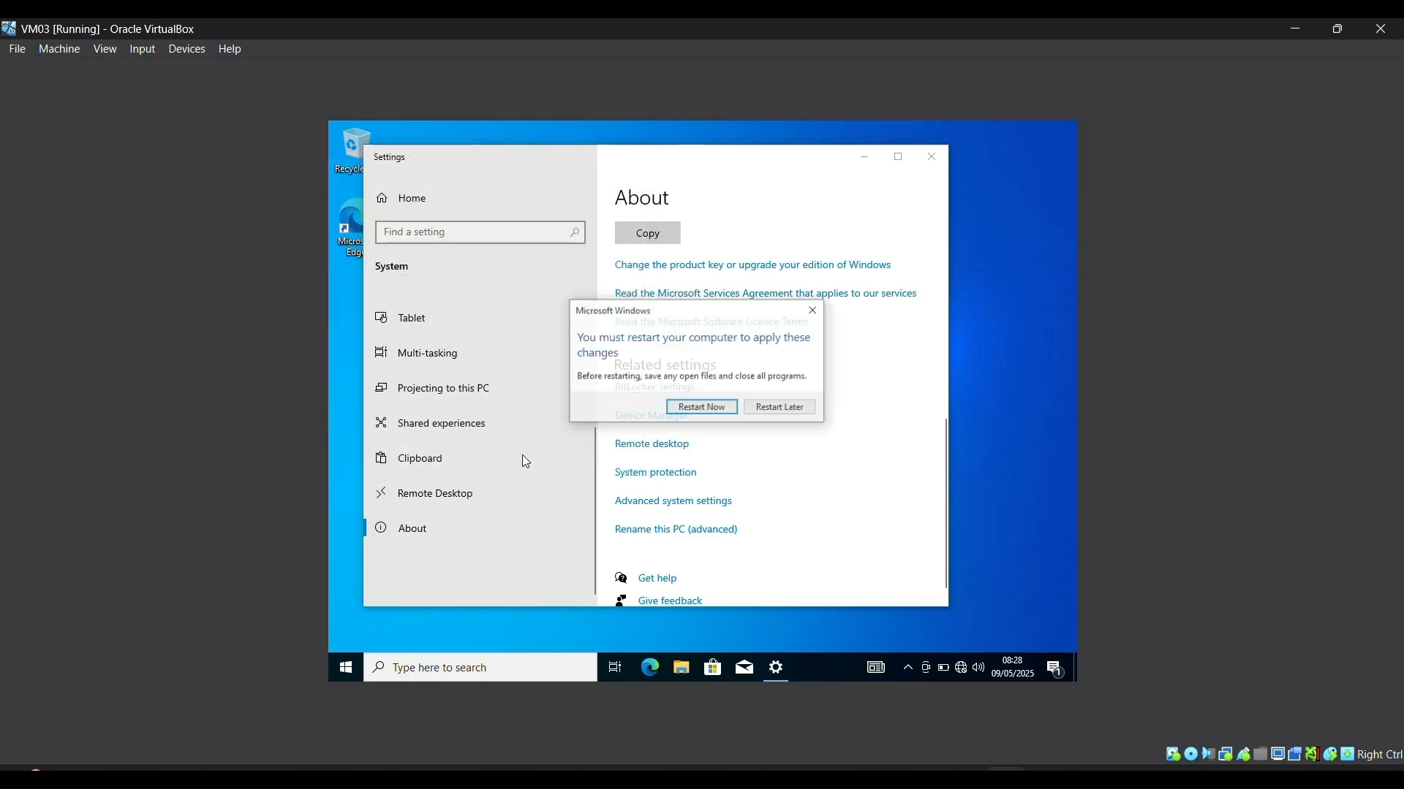
left_click(713, 413)
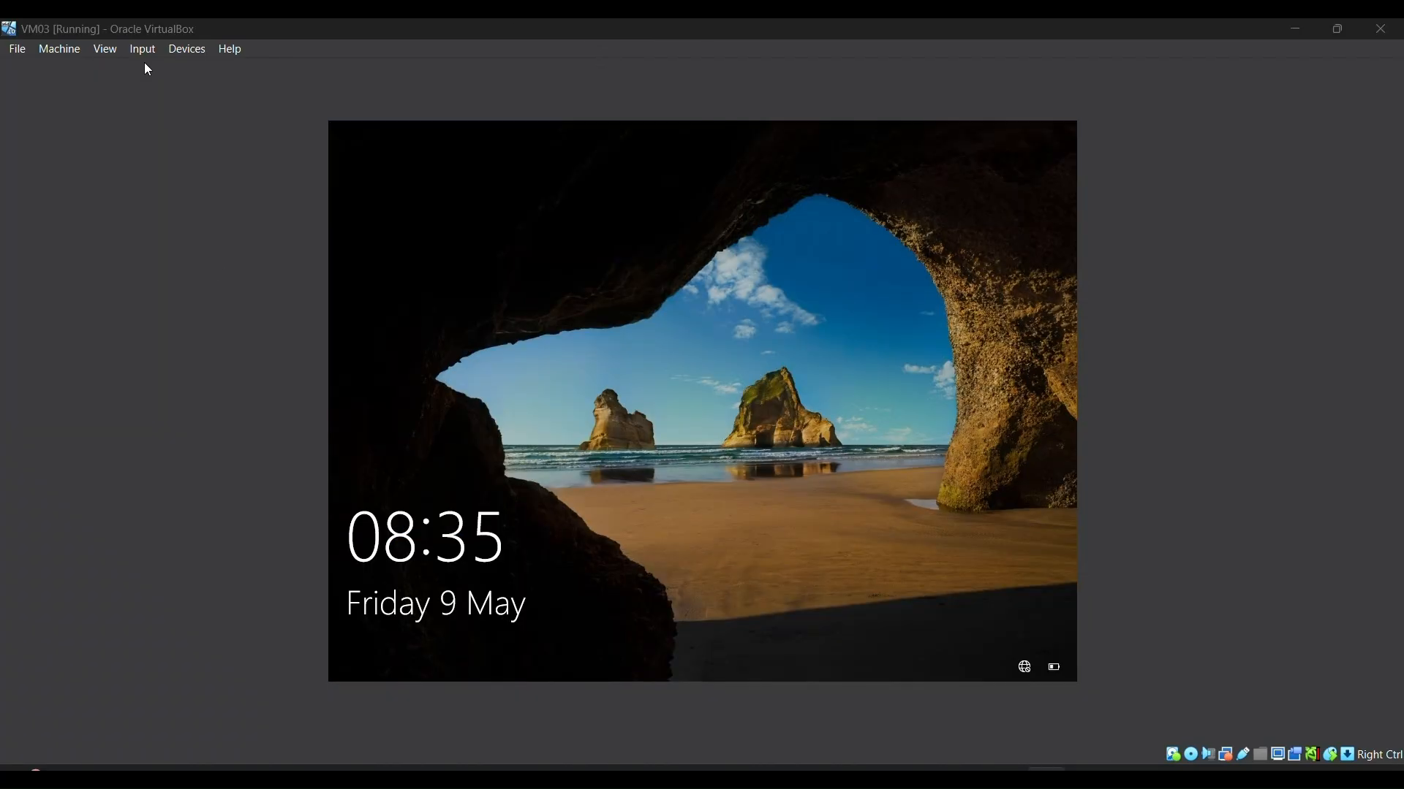
Step: Send Ctrl-Alt-Del to VM03 and sign in with the account password
left_click(143, 49)
mouse_move(219, 71)
left_click(308, 120)
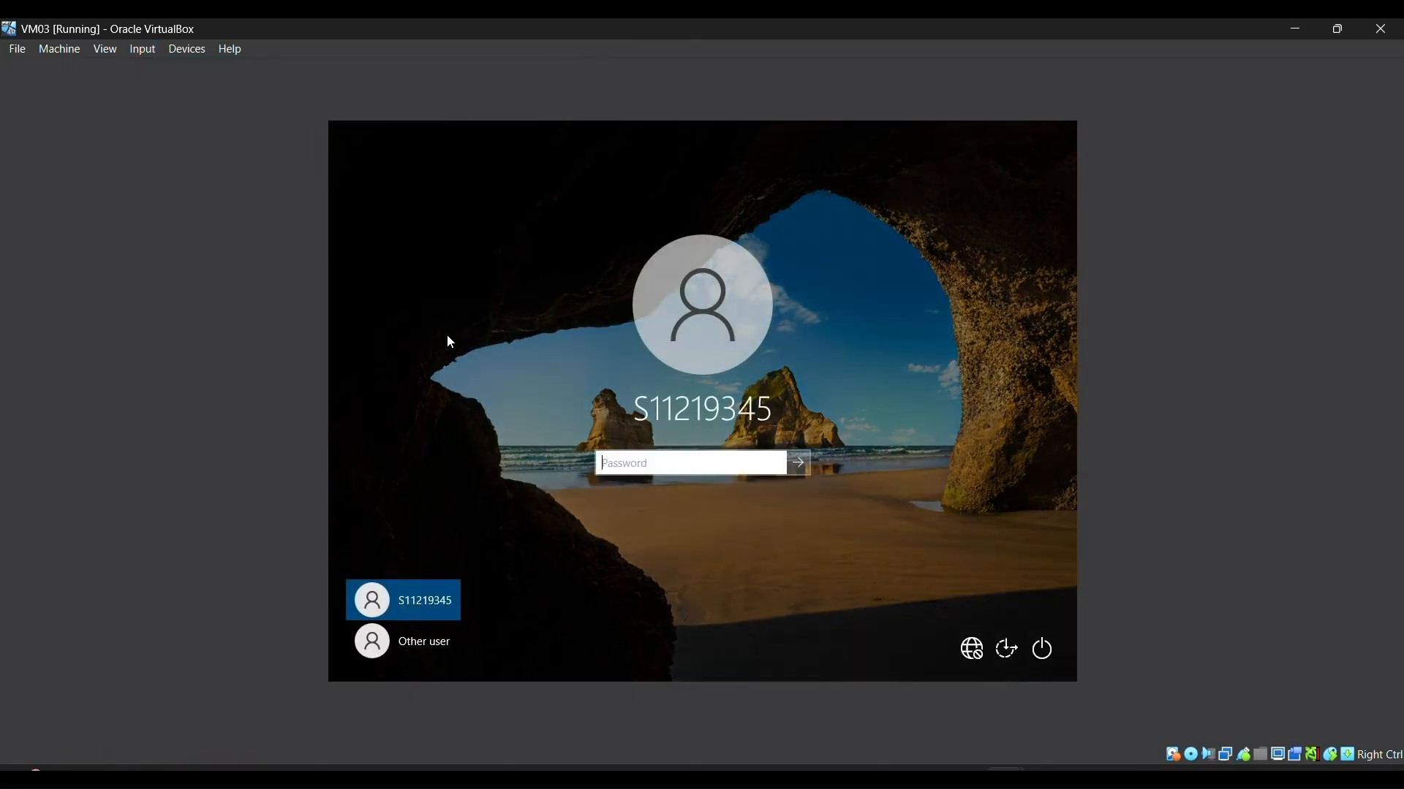
type("••••••••••")
key("Return")
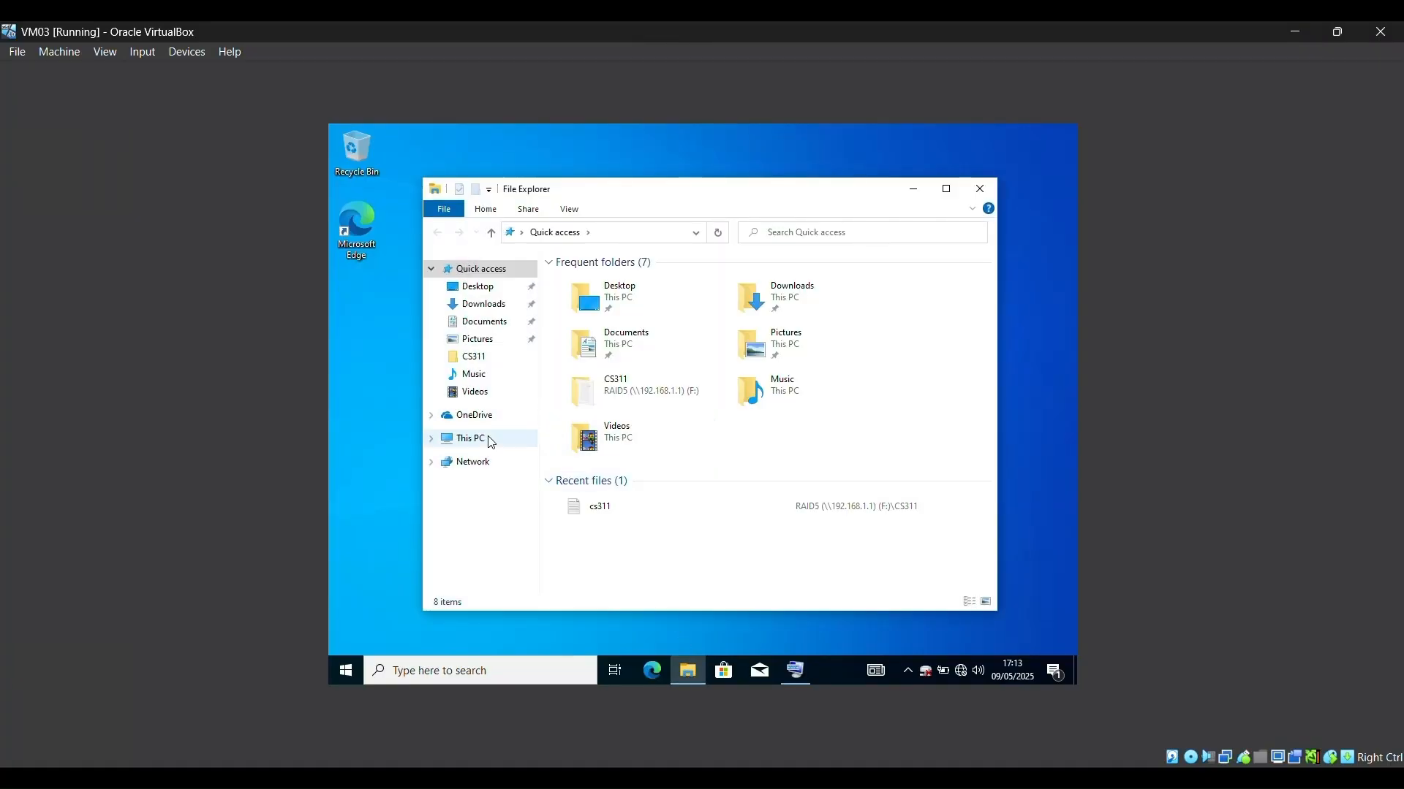
Step: Start mapping a network drive from This PC, choose F:, and begin the path with '\\'
right_click(490, 439)
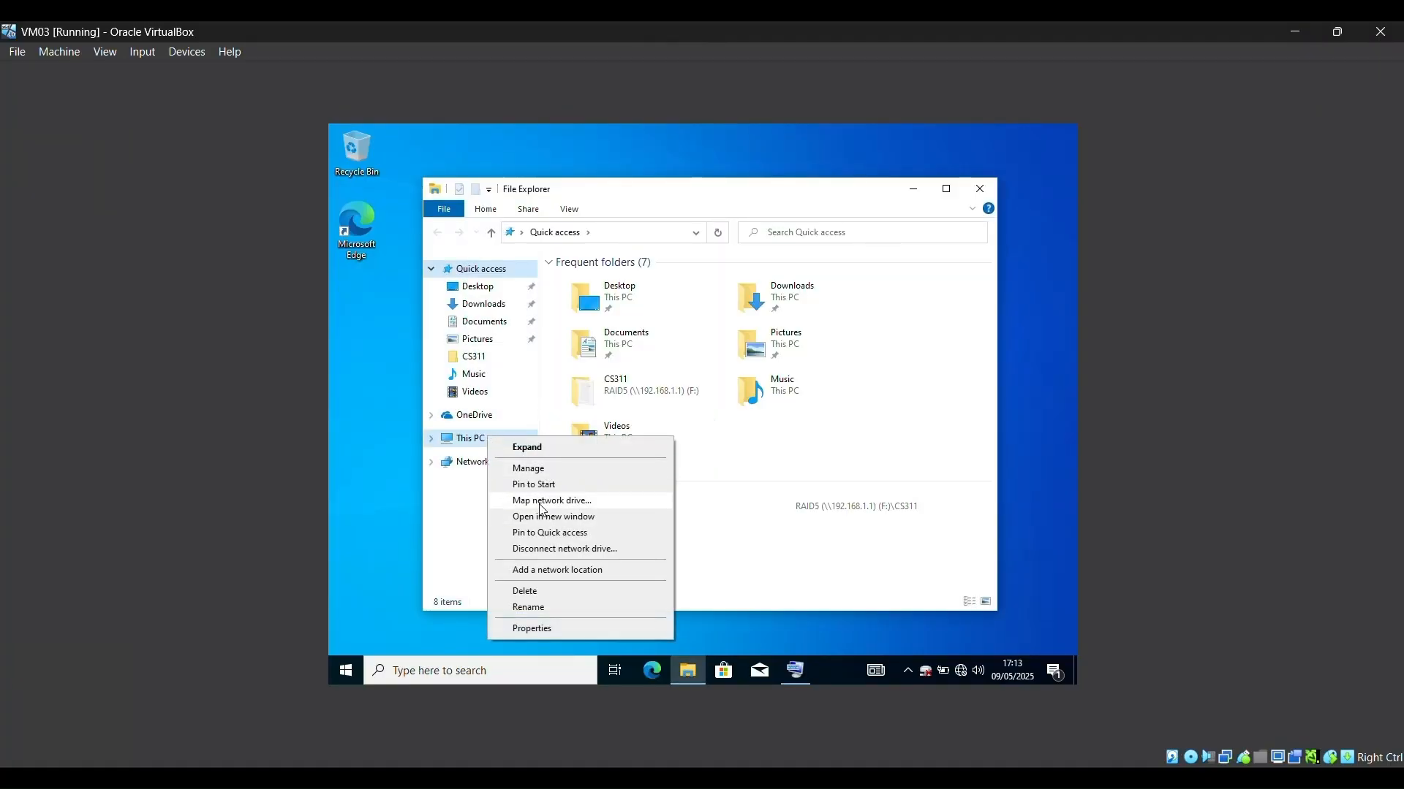
left_click(542, 503)
left_click(640, 348)
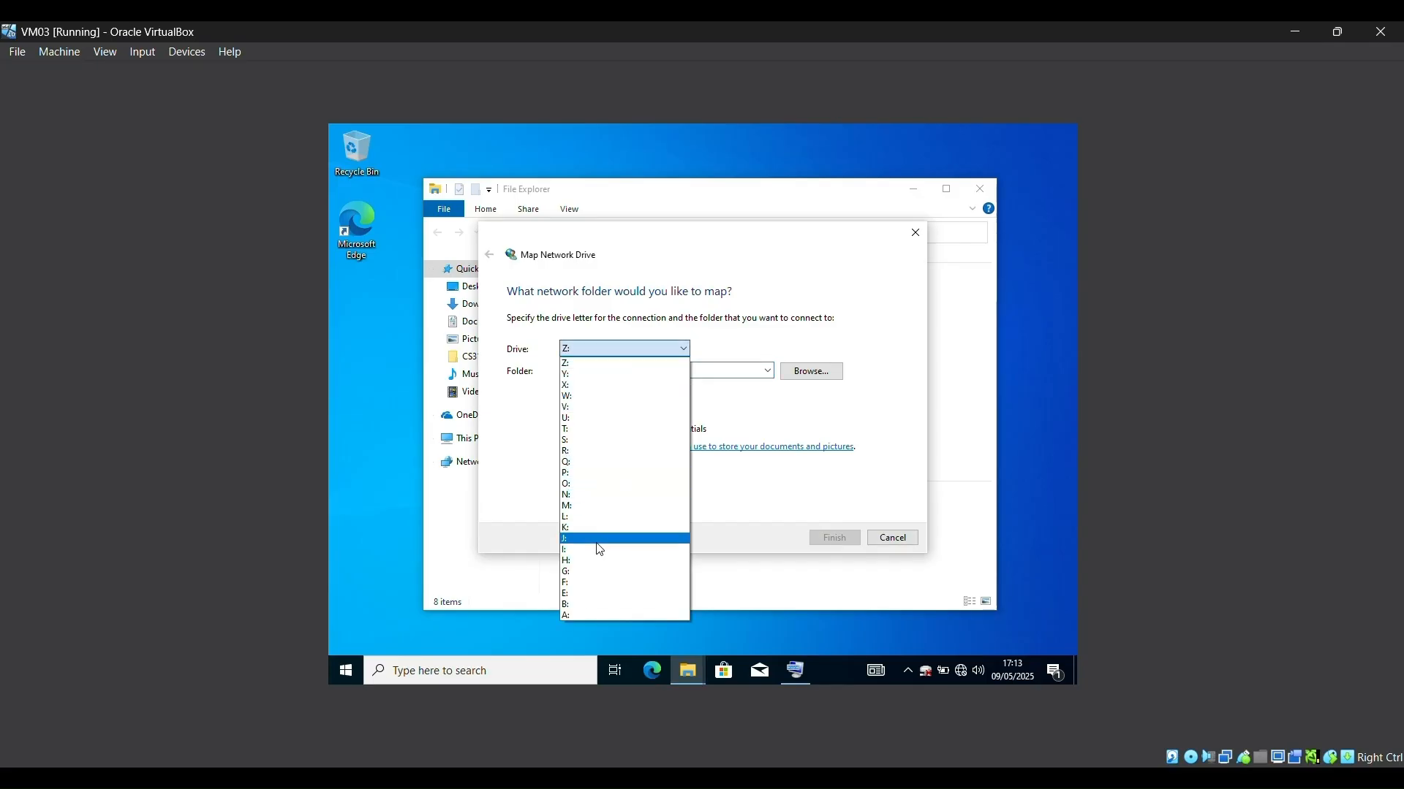
left_click(598, 582)
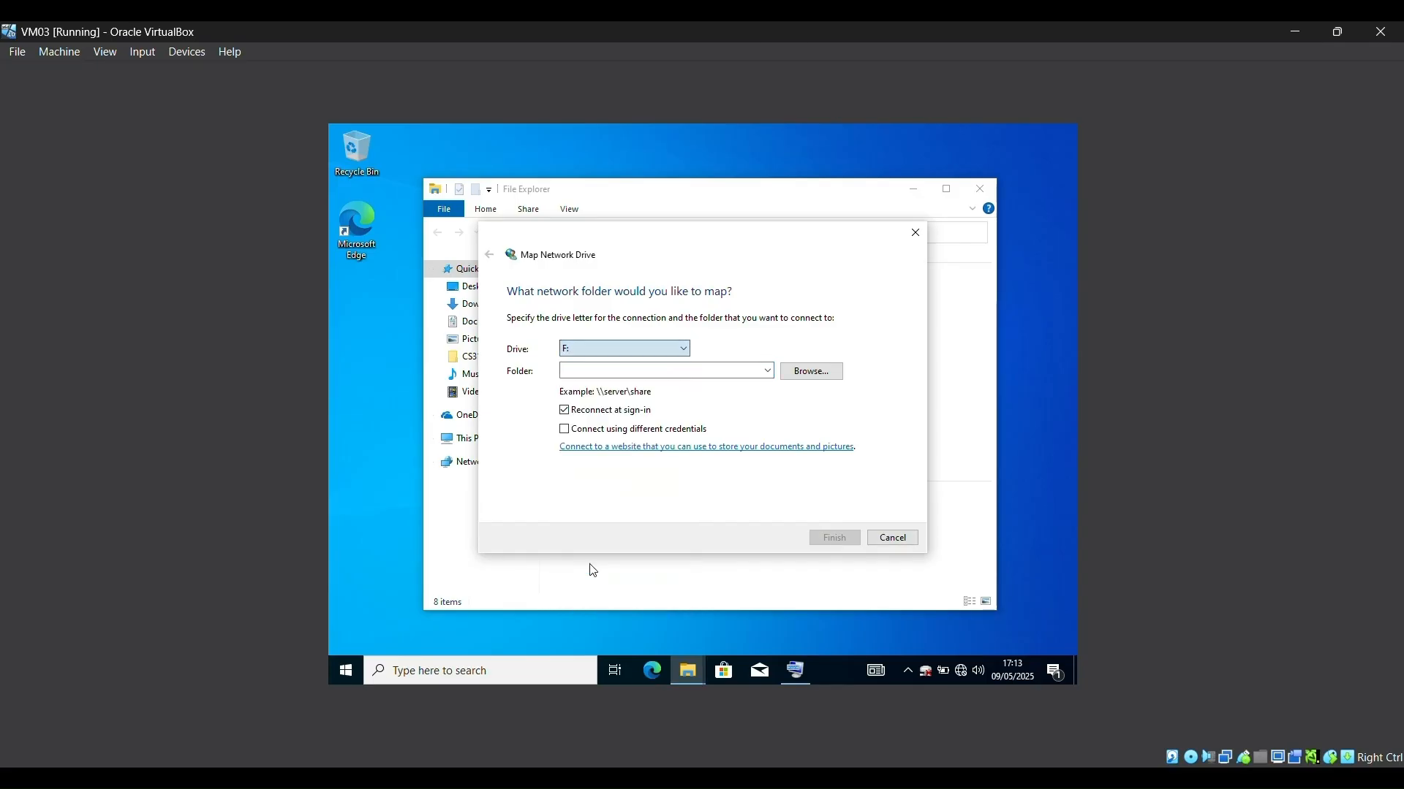
left_click(682, 372)
left_click(795, 670)
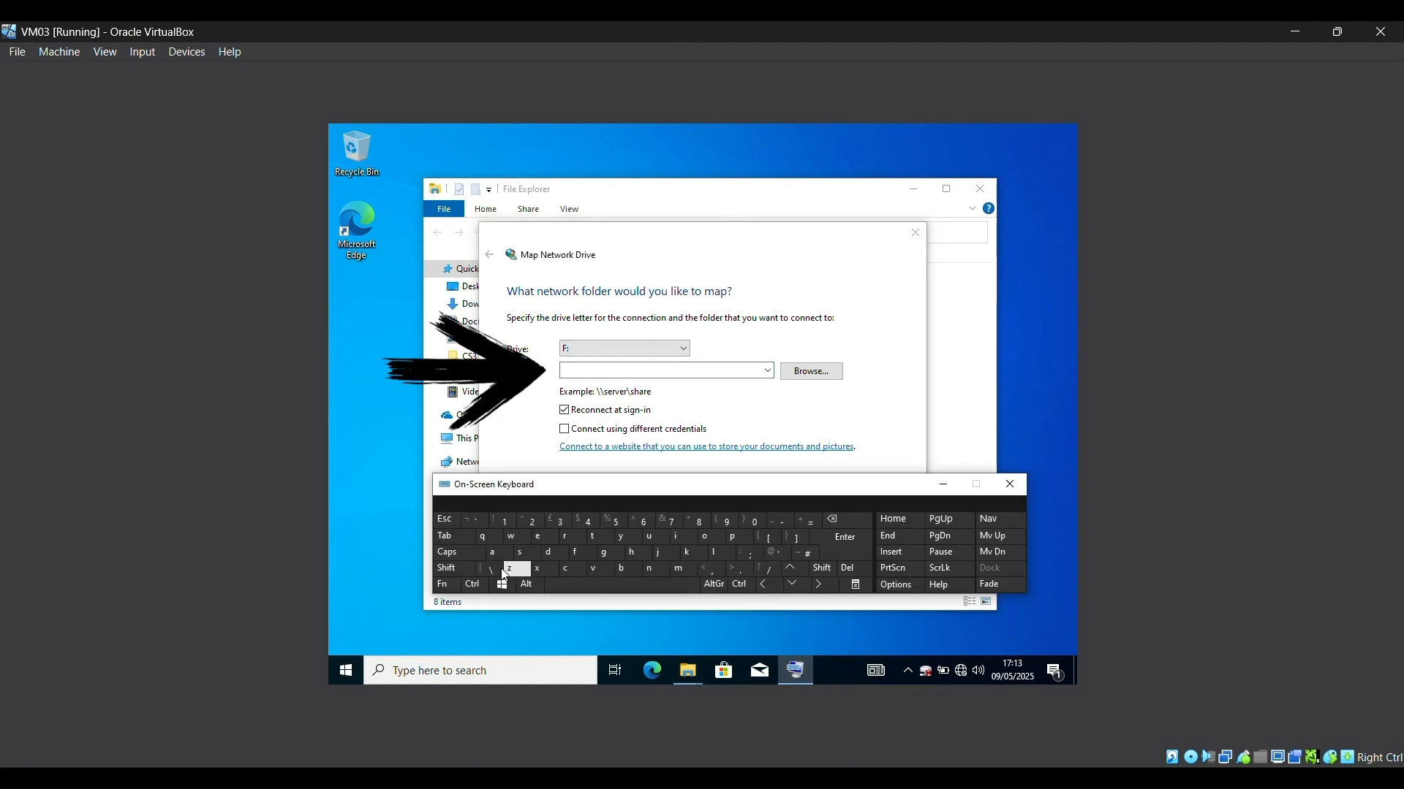
left_click(614, 371)
left_click(495, 571)
left_click(495, 571)
left_click(495, 571)
left_click(494, 571)
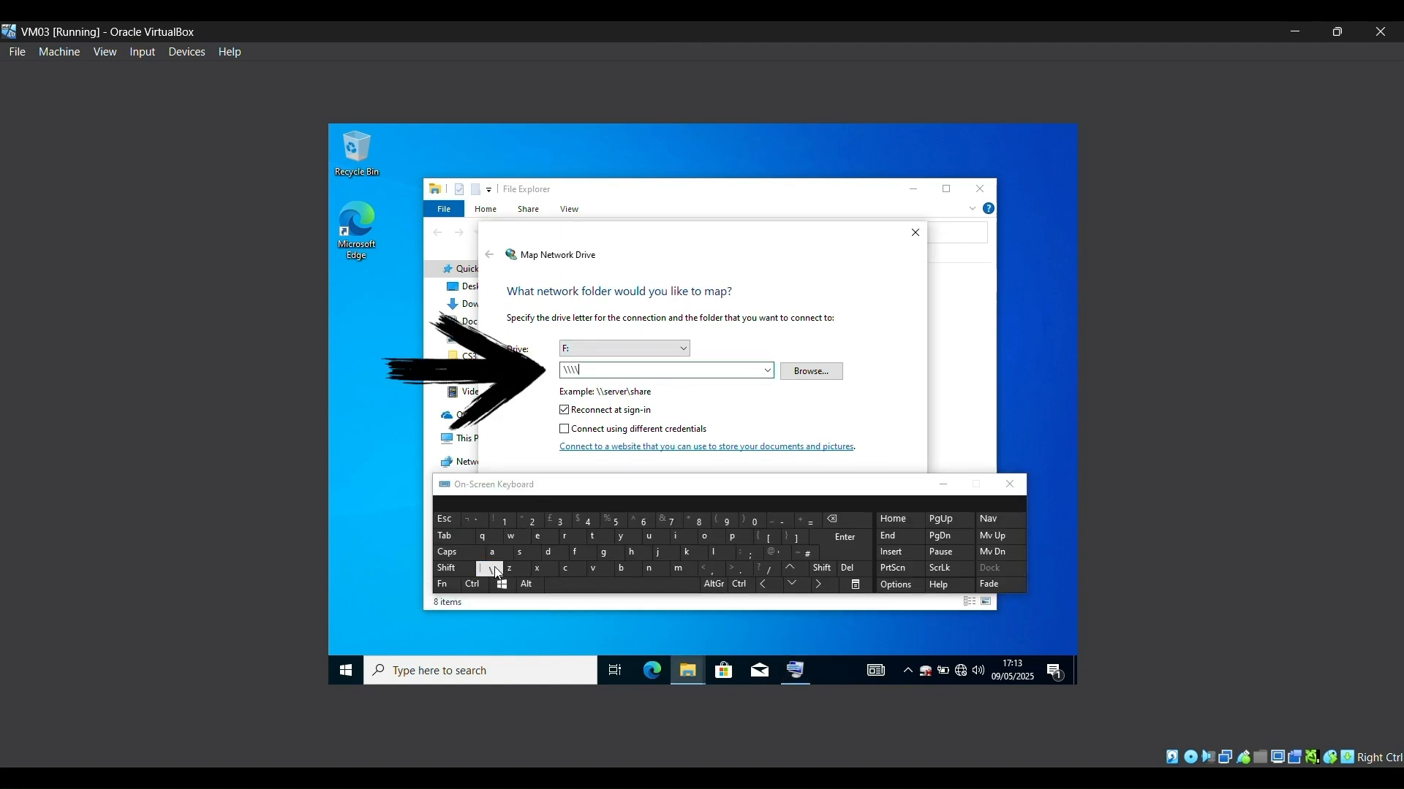
left_click(824, 512)
left_click(944, 485)
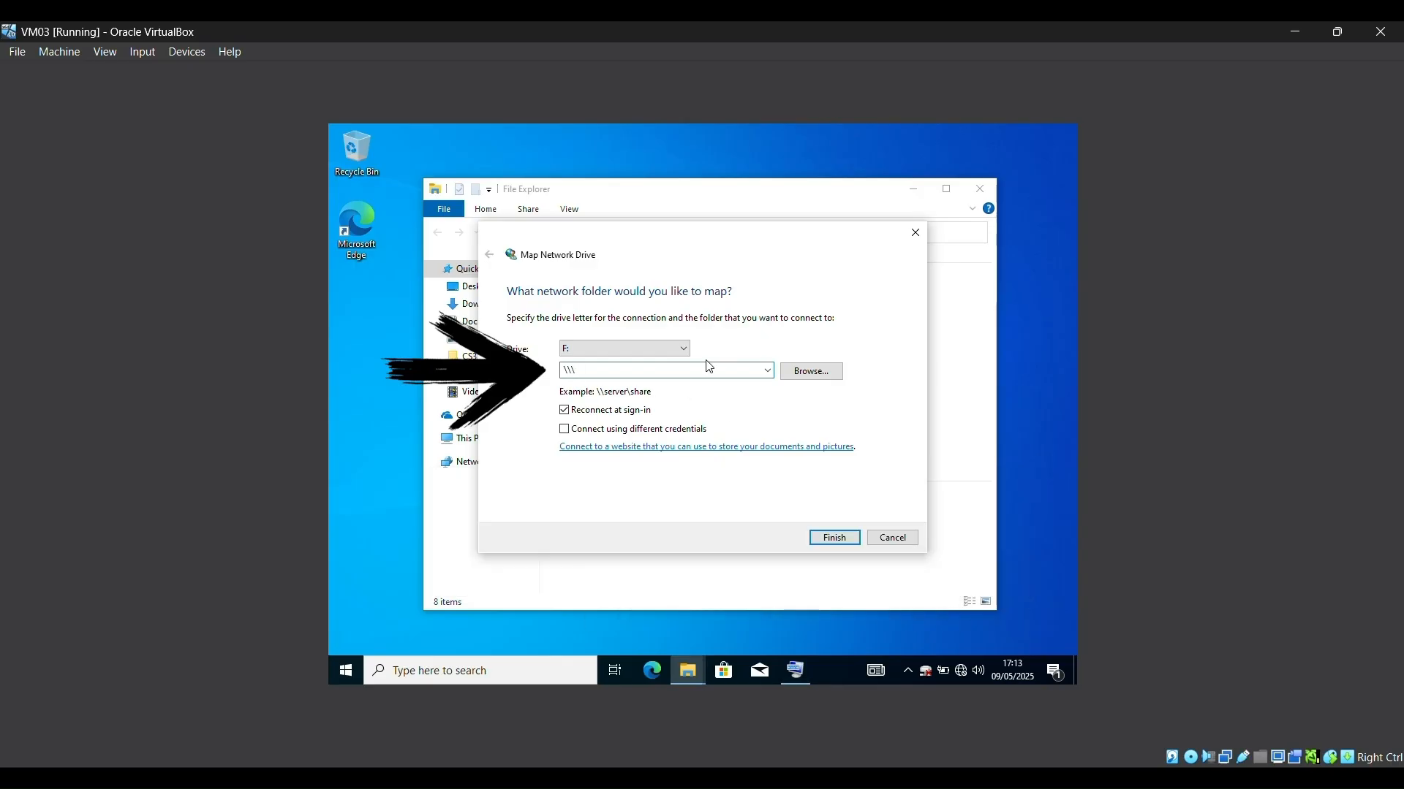
Step: Complete the path \\192.168.1.1\RAID5 and connect using the administrator username and password
type("192.168.1.1\\")
key("Caps_Lock")
type("RAID5")
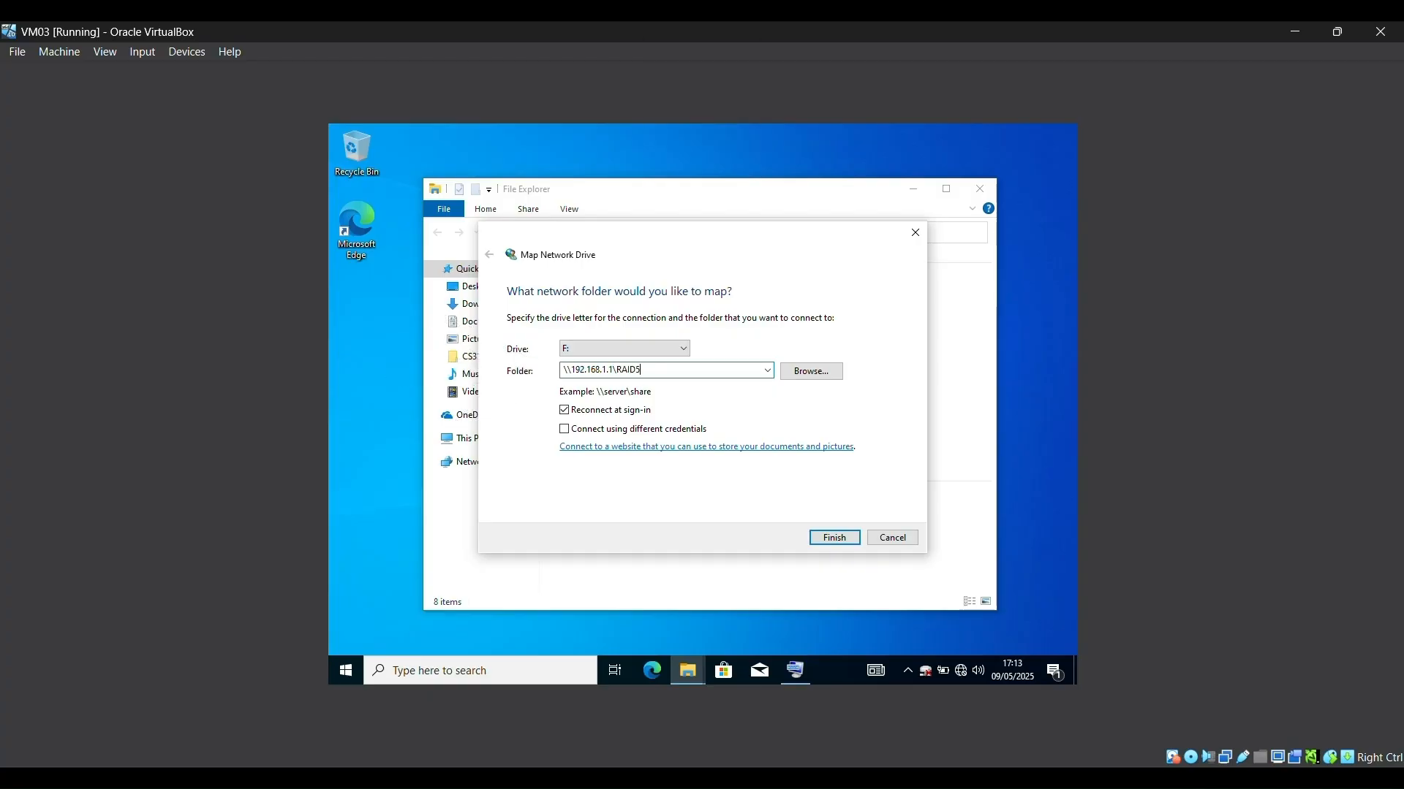
key("Return")
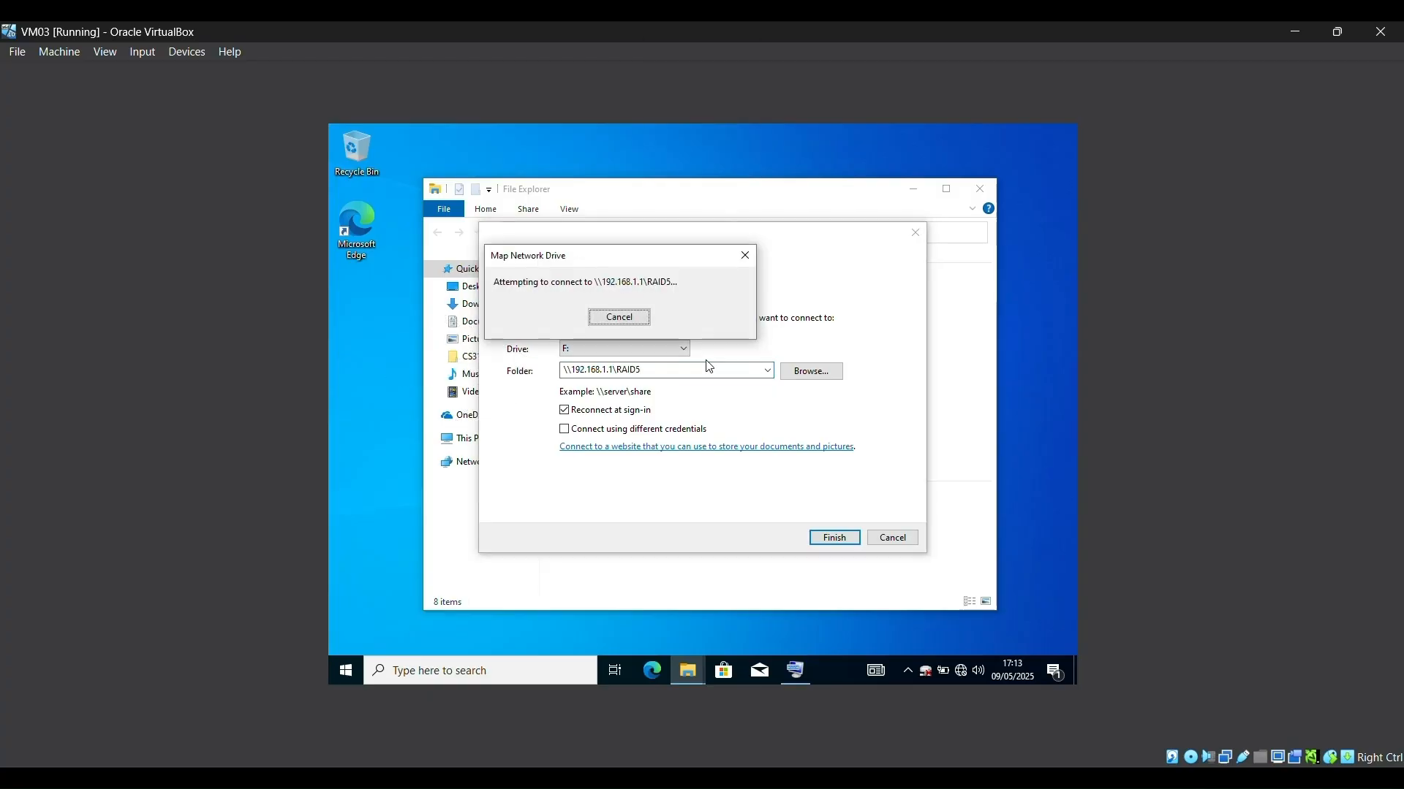
key("Caps_Lock")
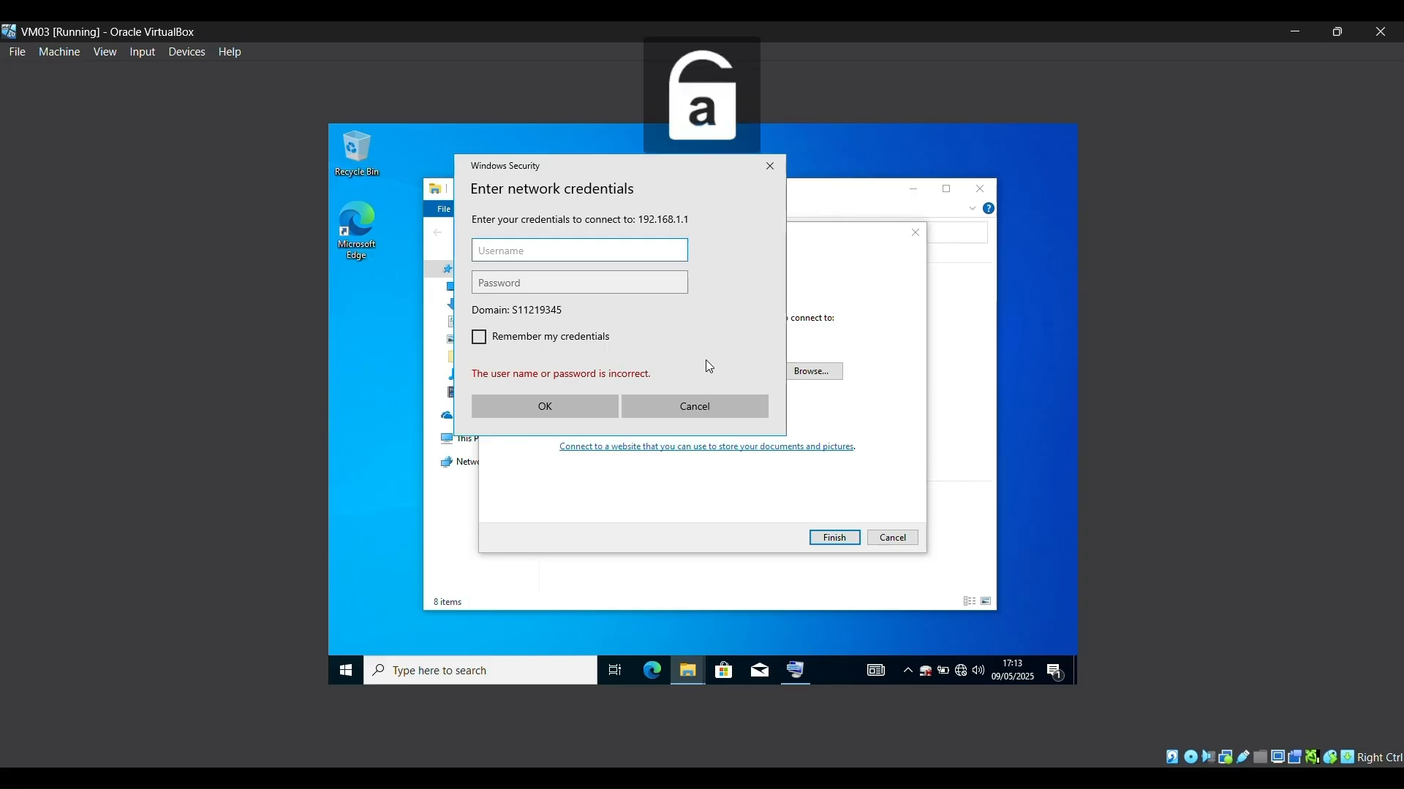
type("administrator")
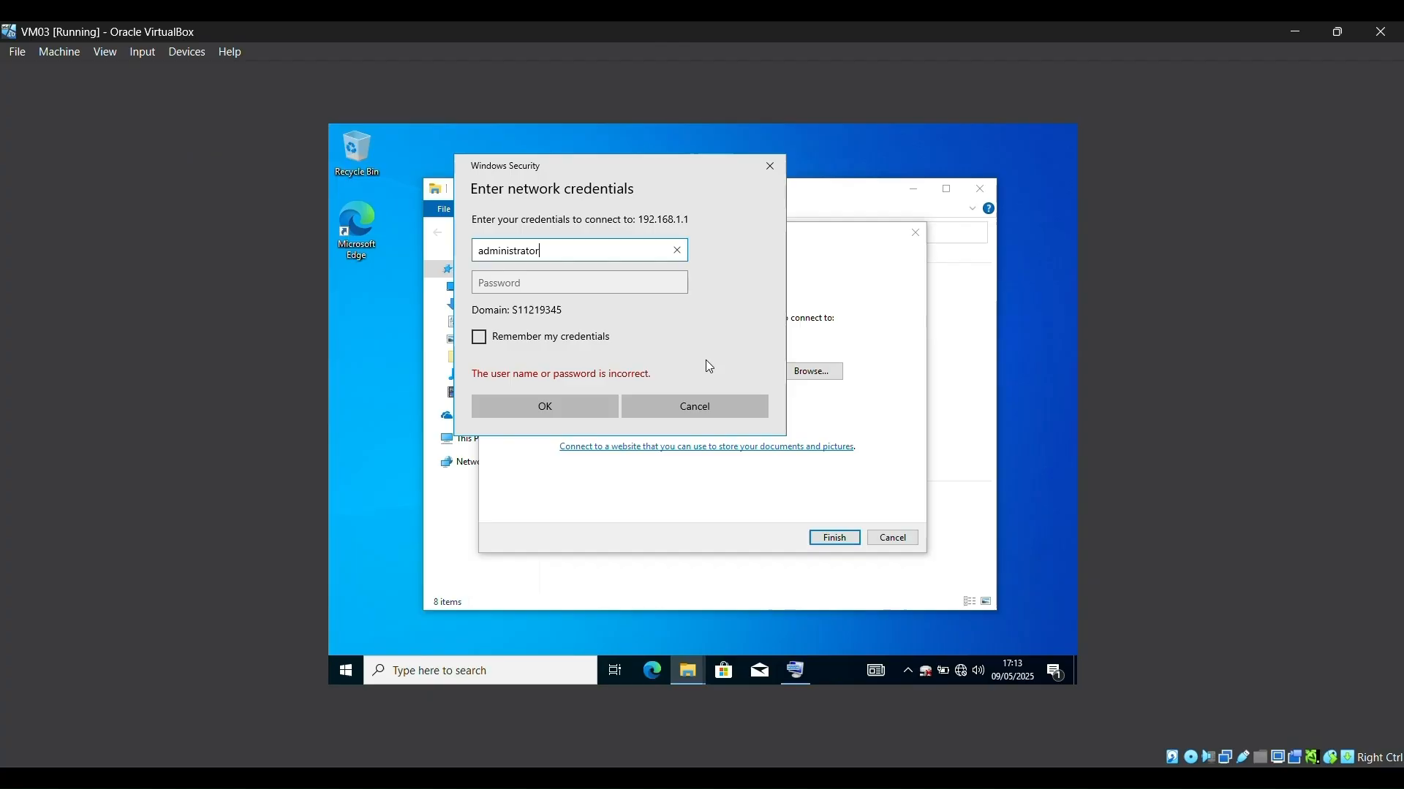
left_click(642, 283)
type("****")
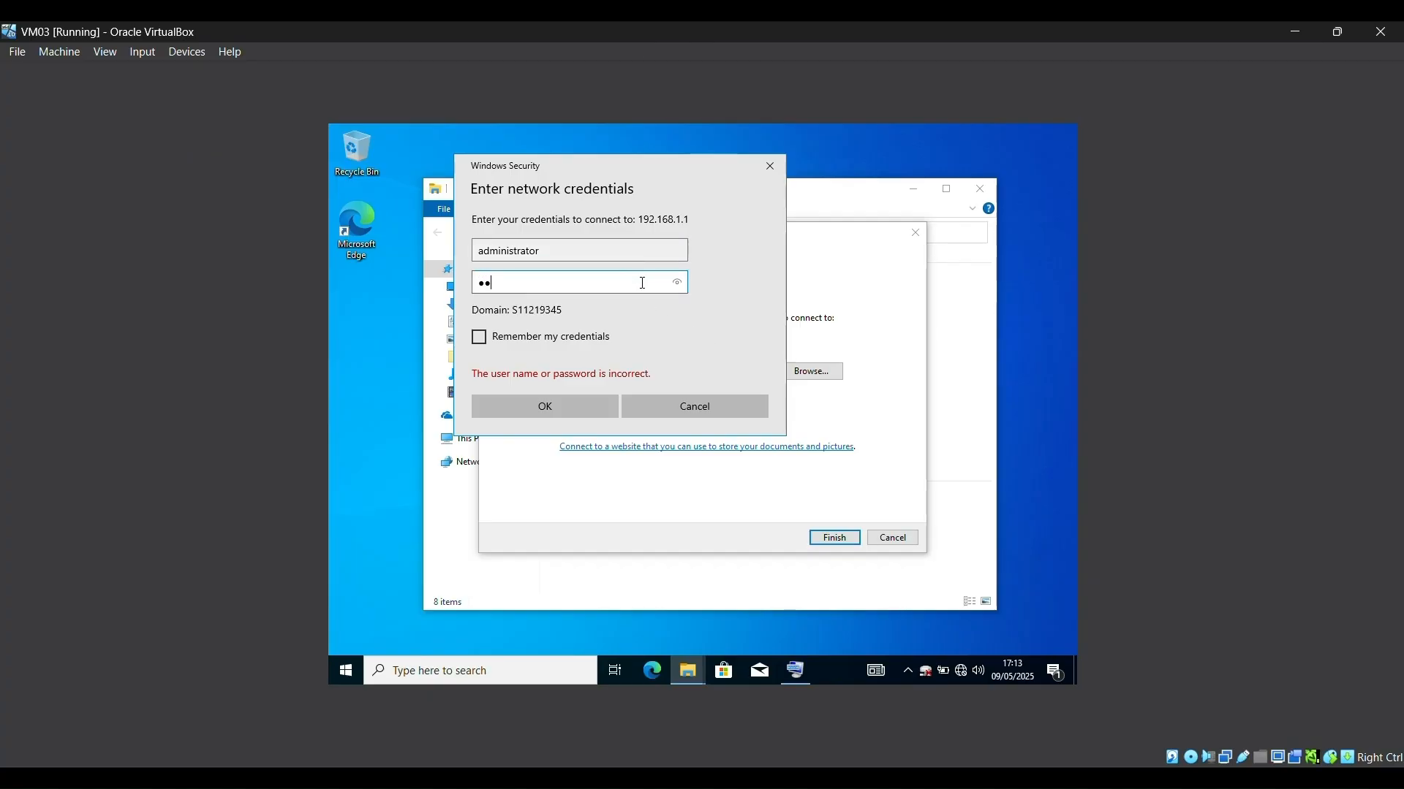
type("******")
key("Return")
key("Return")
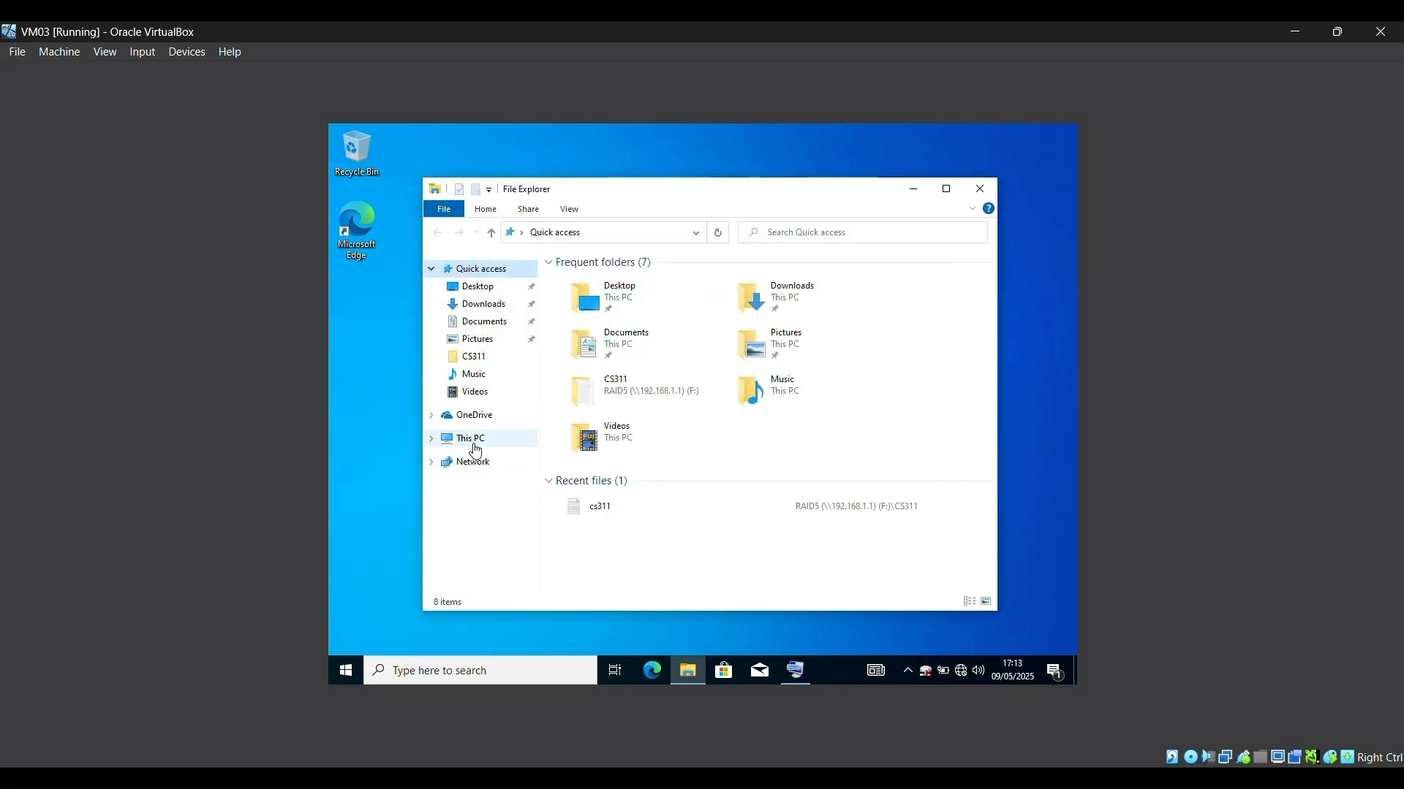
Step: Open the rawr text file in the CS311 folder on the RAID5 (F:) drive
left_click(469, 439)
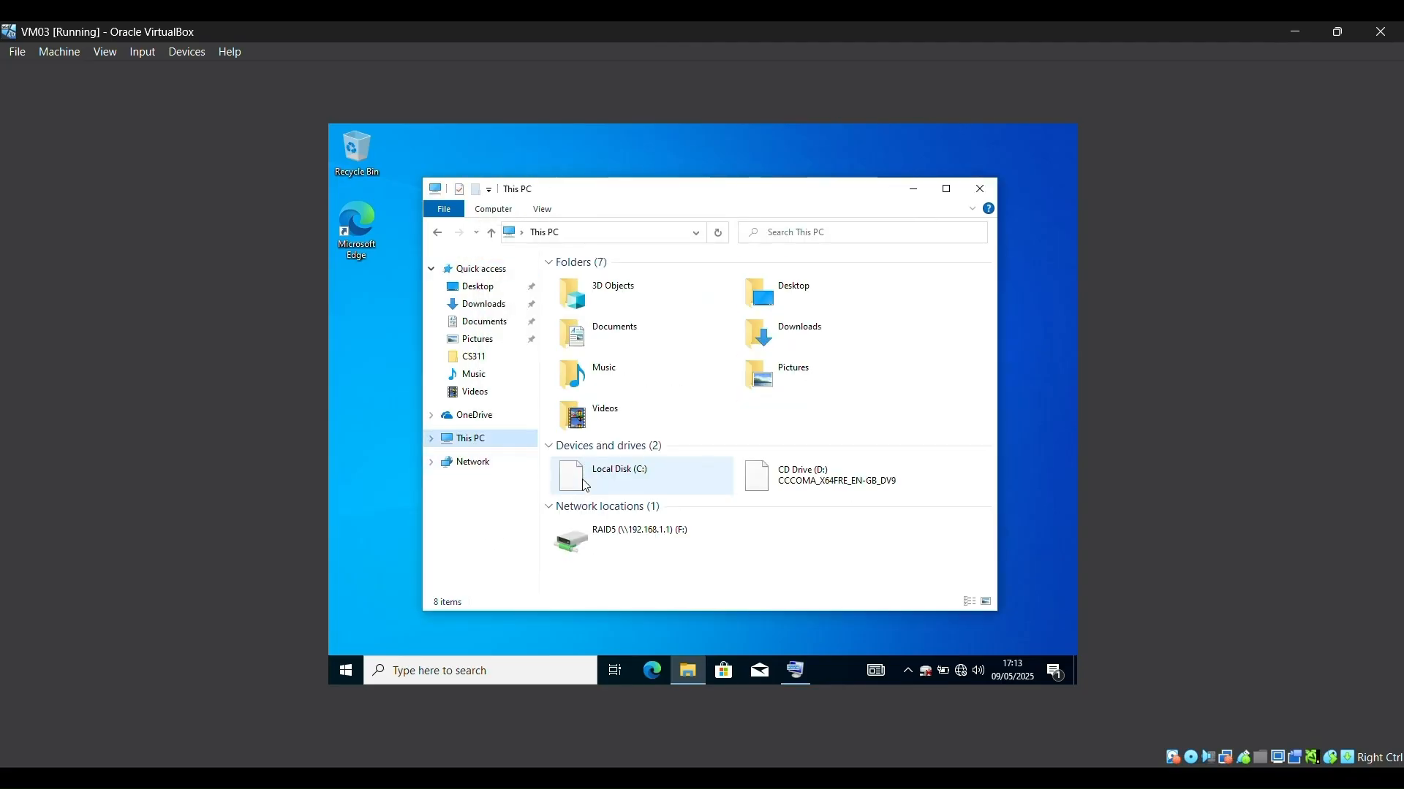
left_click(644, 553)
double_click(644, 552)
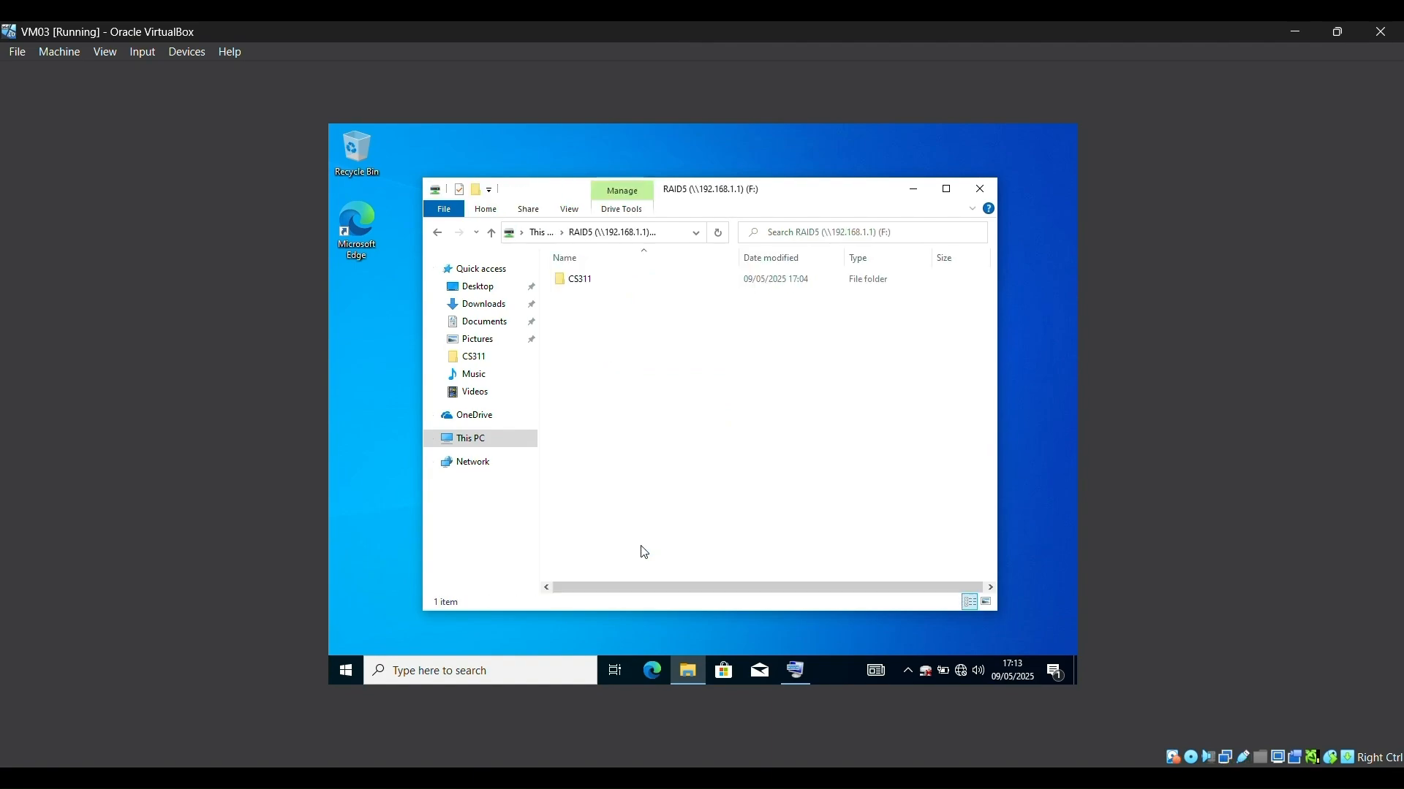
left_click(641, 282)
double_click(641, 282)
double_click(639, 282)
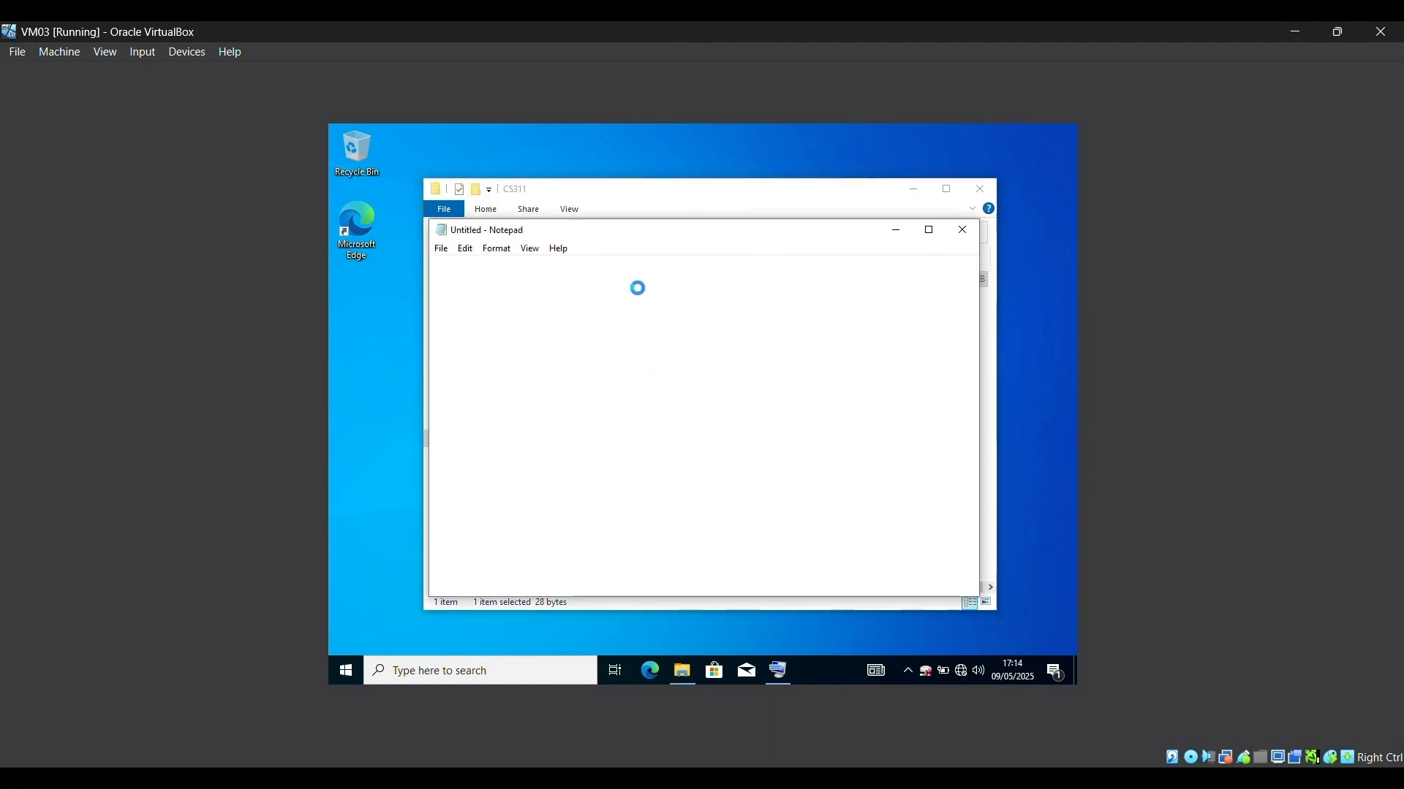
Step: Add a second line, 'rawrr from client OS ;]', and save the file
left_click(639, 283)
key("Return")
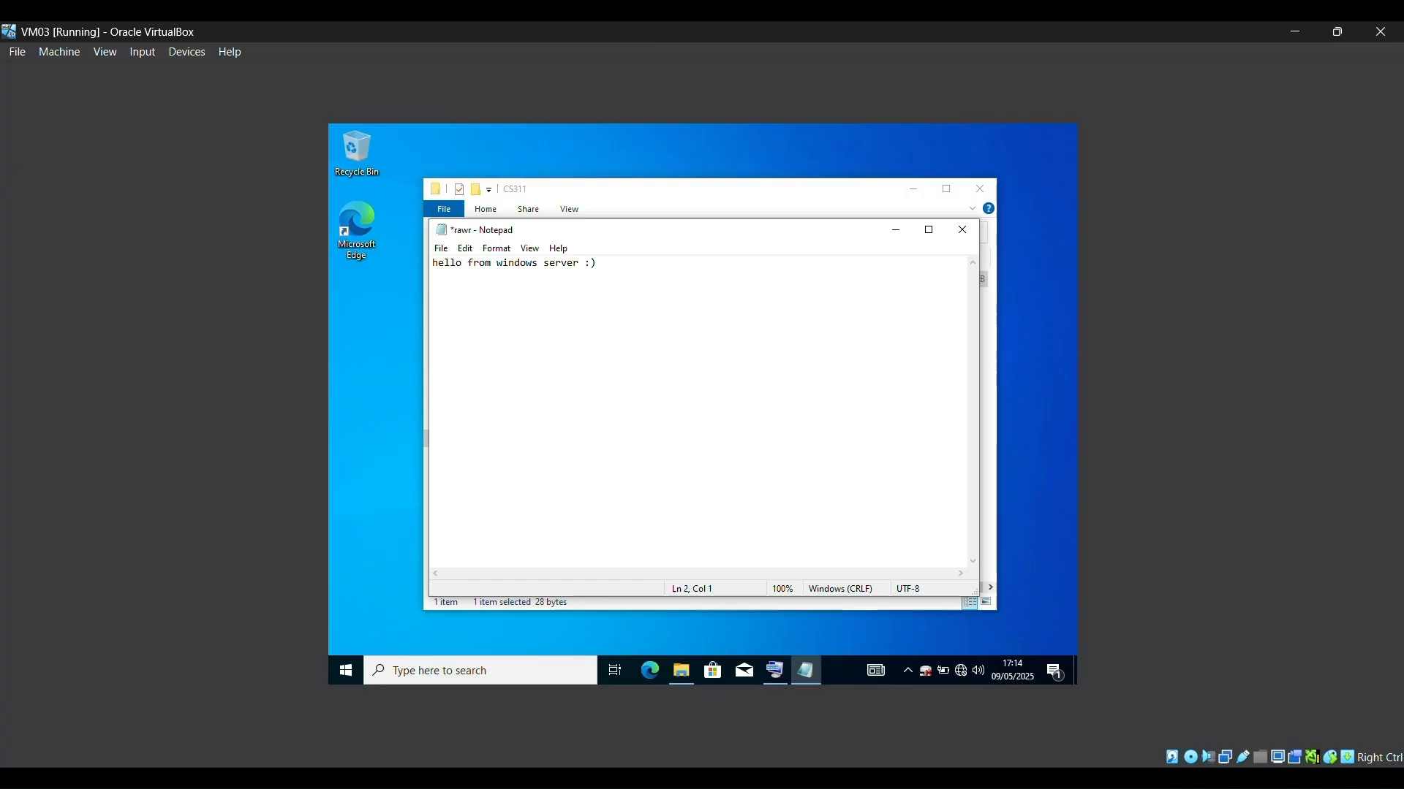
type("rawrr from ")
type("client ")
type("0")
type("S ;]")
type("]")
key("ctrl+s")
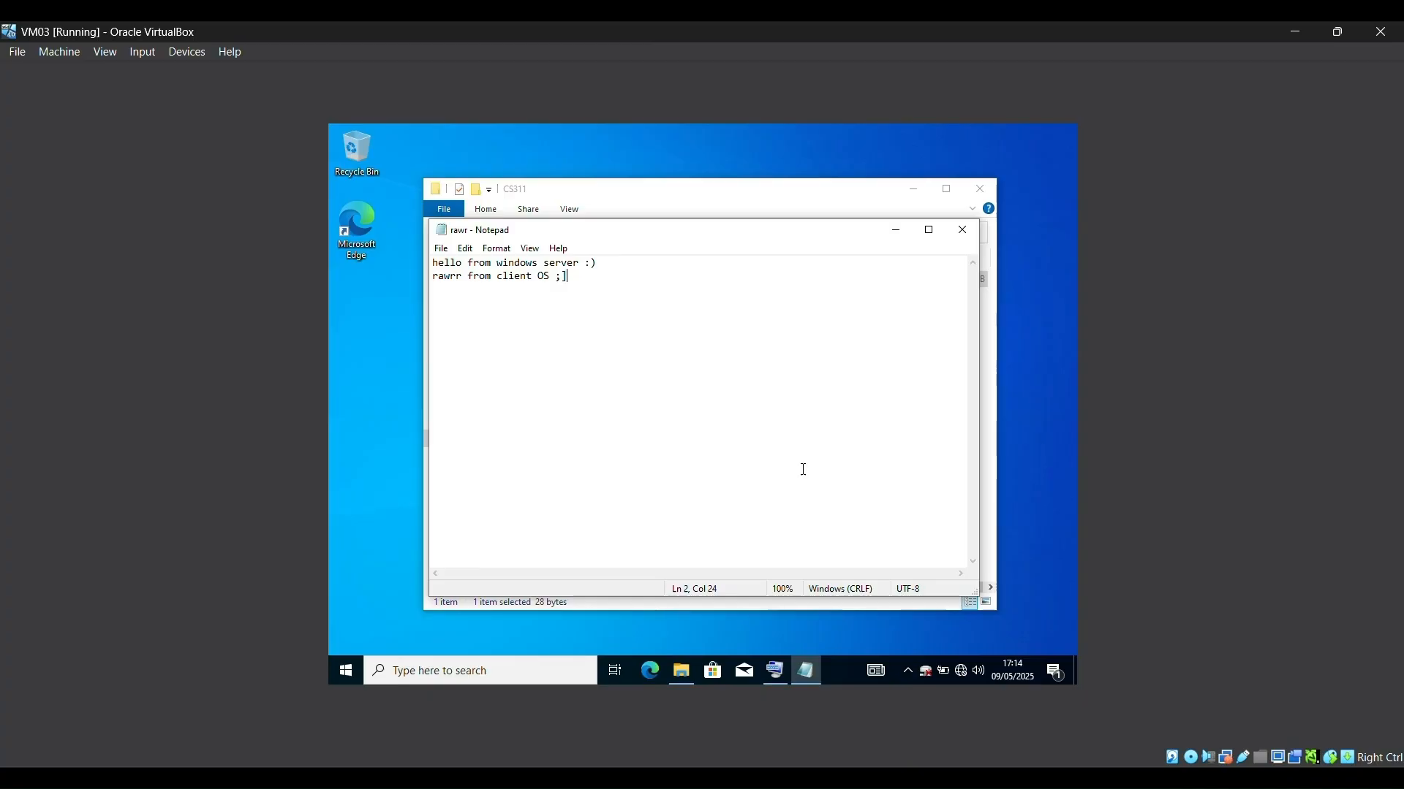
left_click(461, 276)
Step: On VM02, open rawr from RAID5 (F:)\CS311 in Notepad to see the updated 53-byte file
mouse_move(1005, 778)
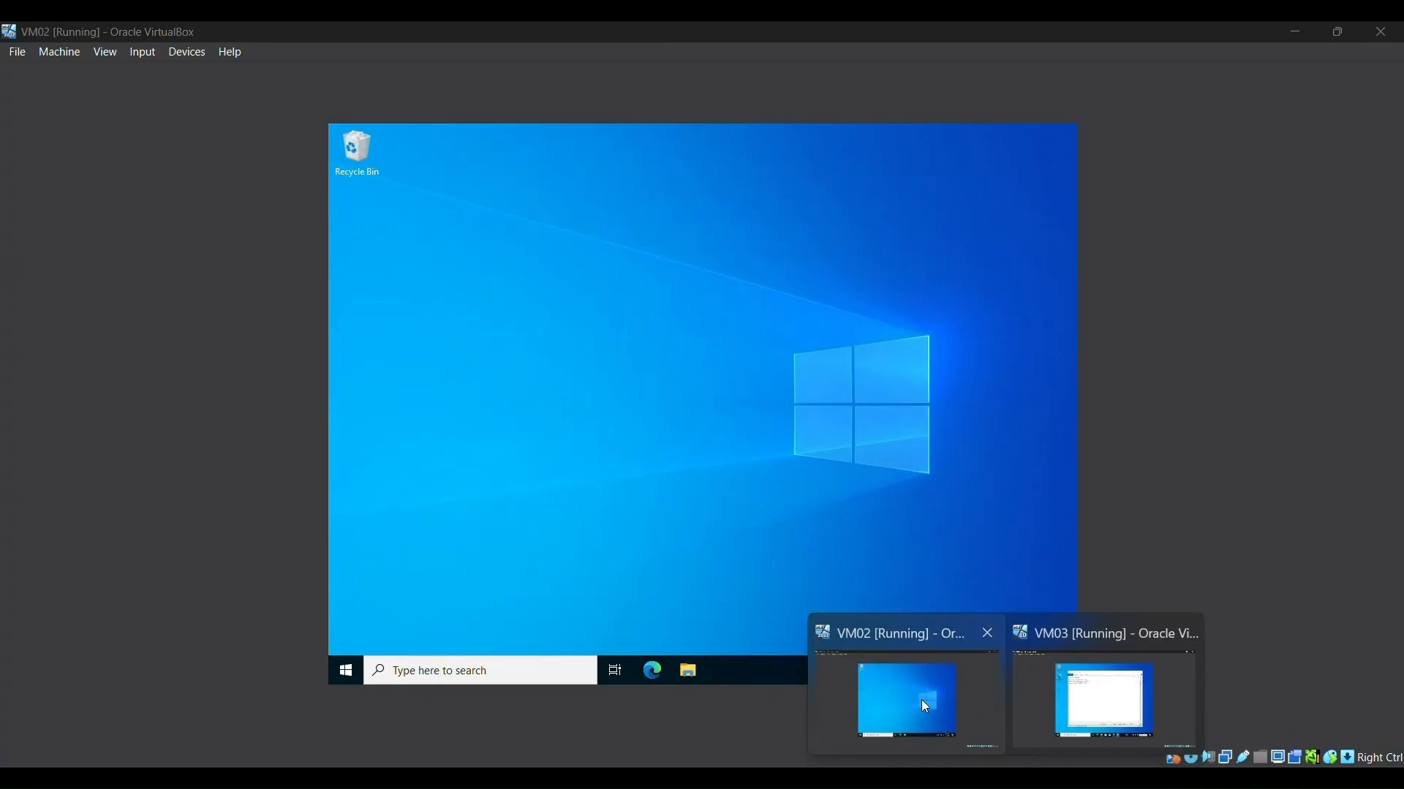
left_click(914, 698)
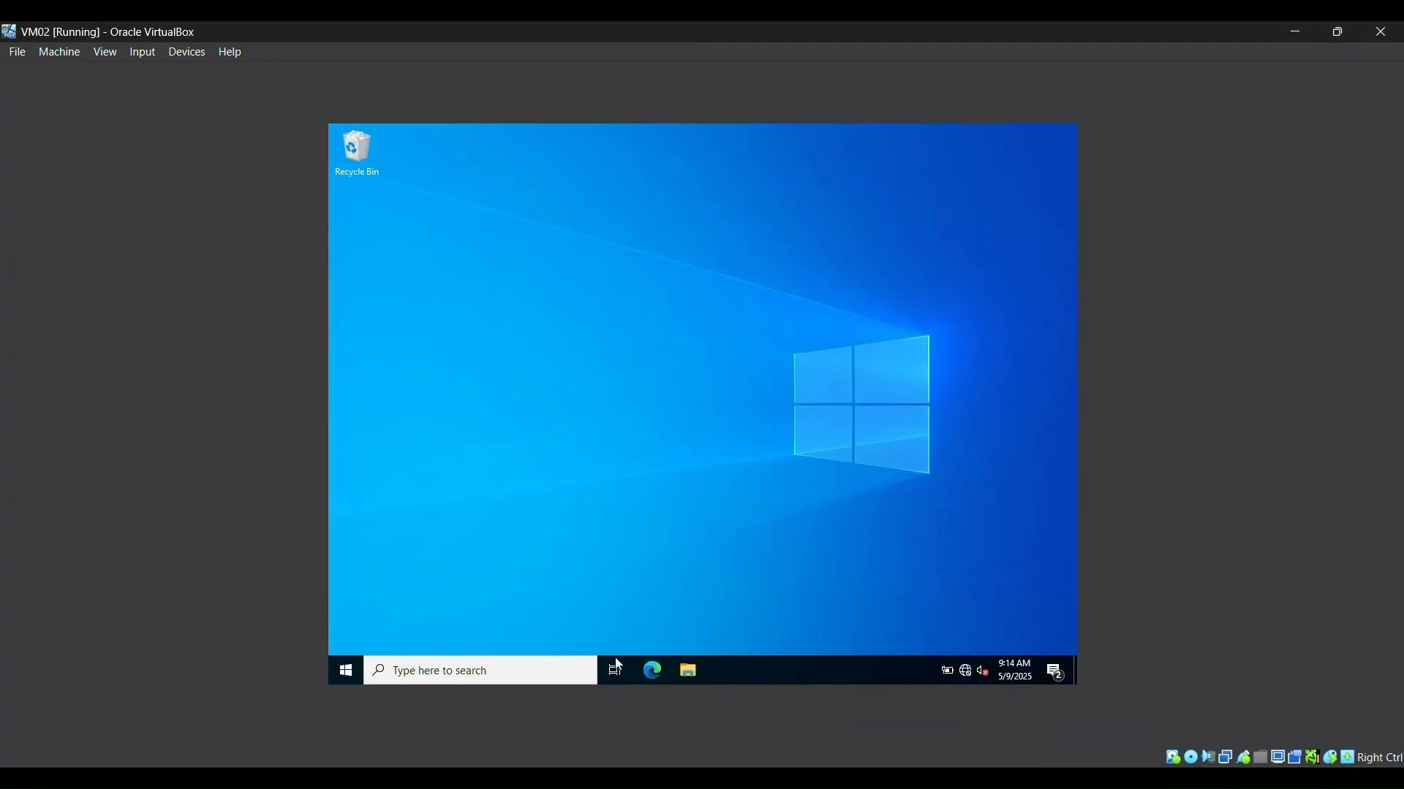
left_click(686, 677)
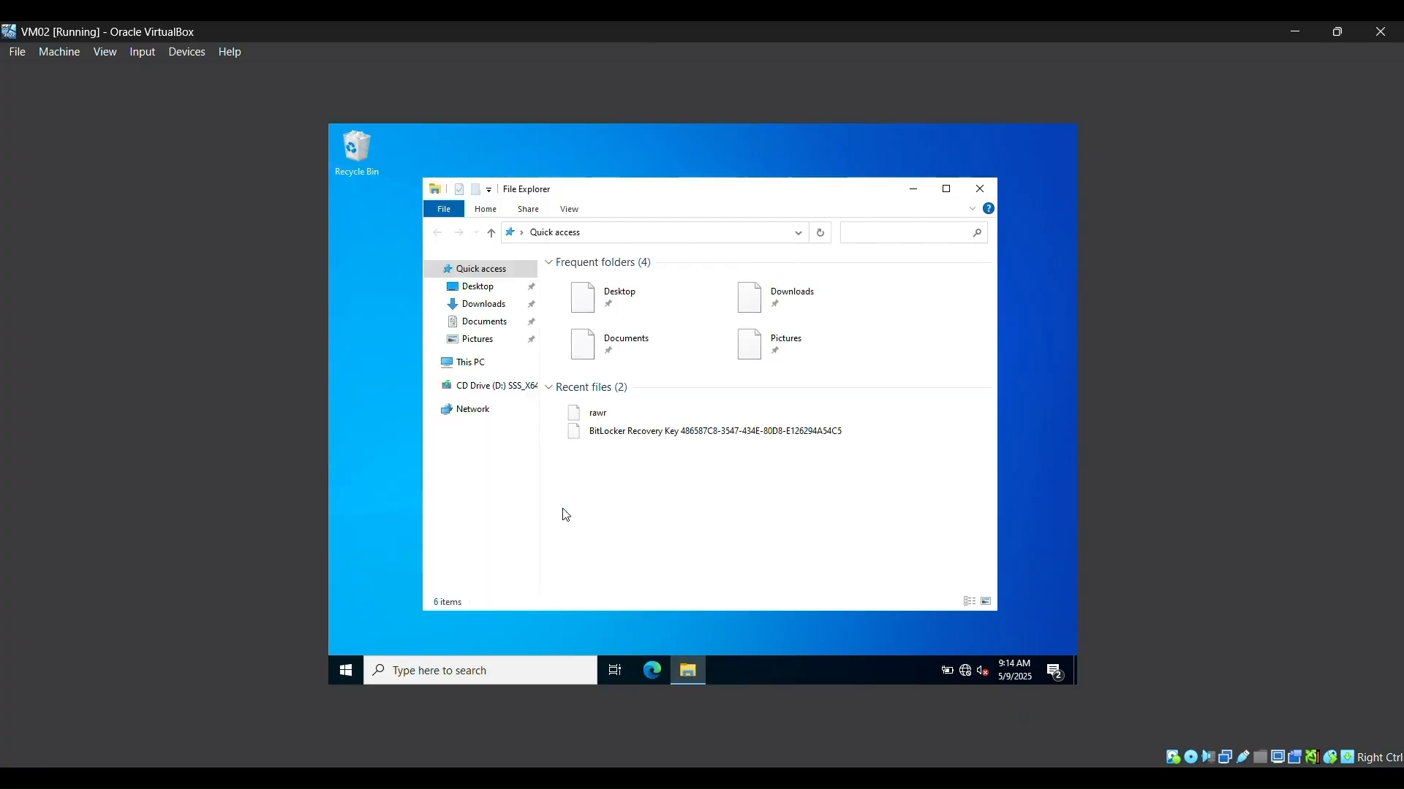
left_click(497, 363)
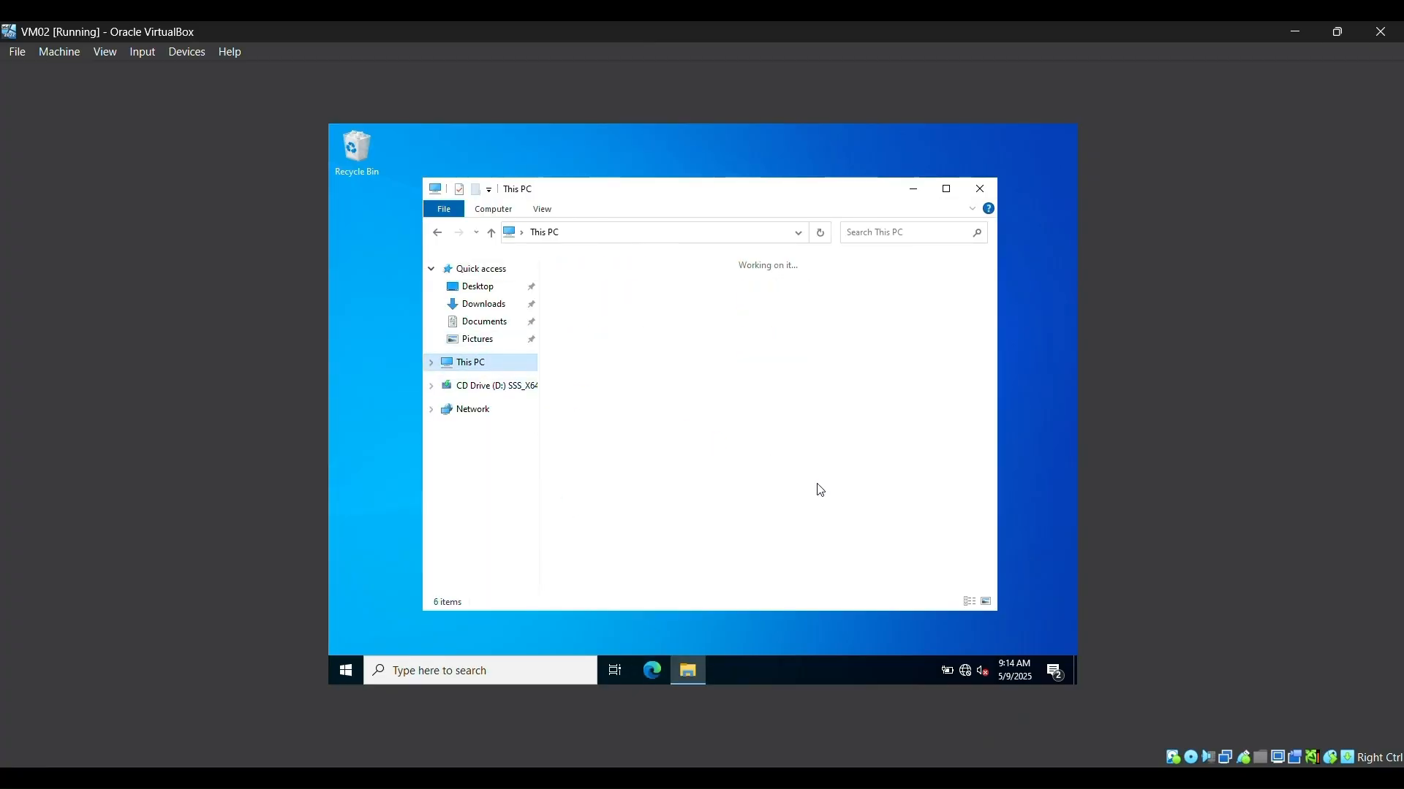
double_click(810, 517)
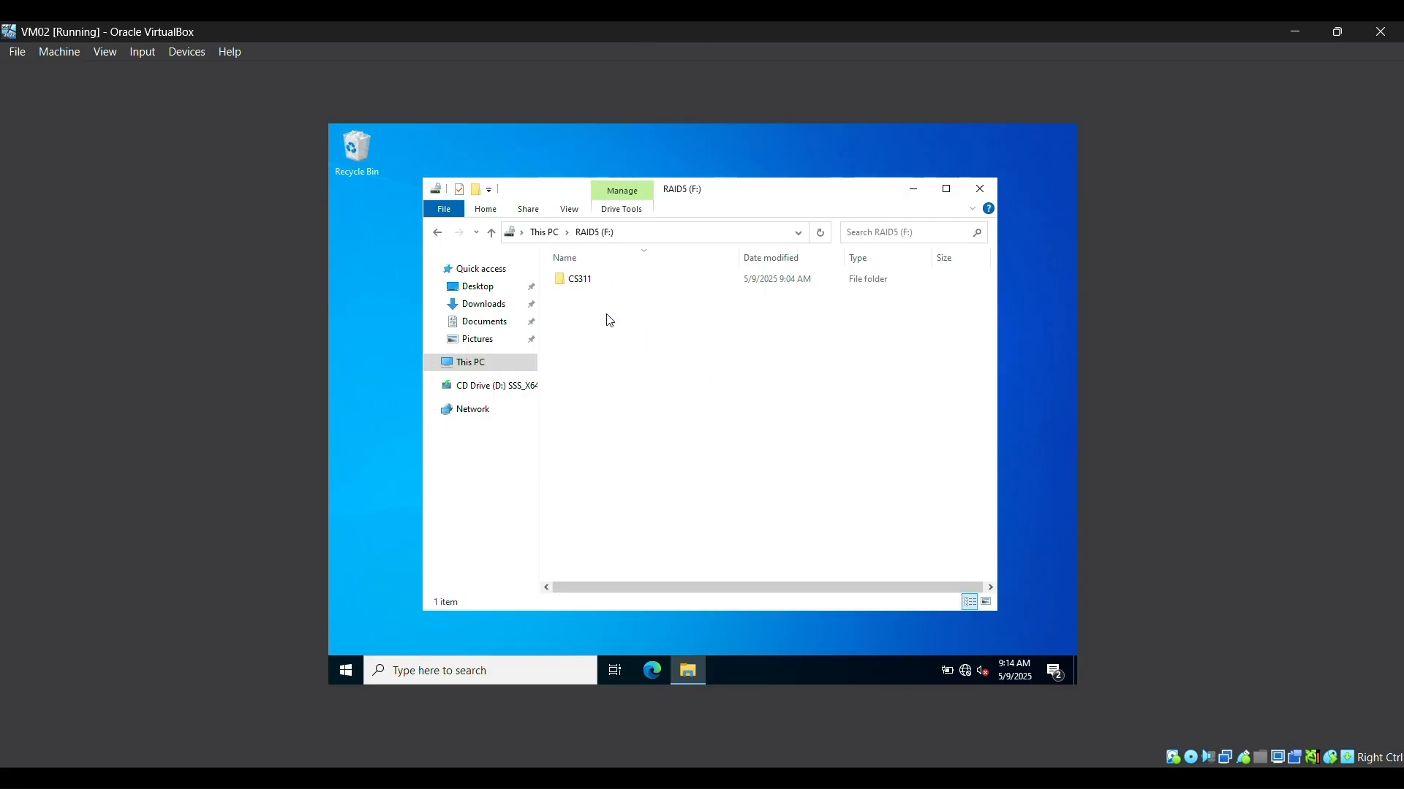
double_click(589, 284)
double_click(590, 284)
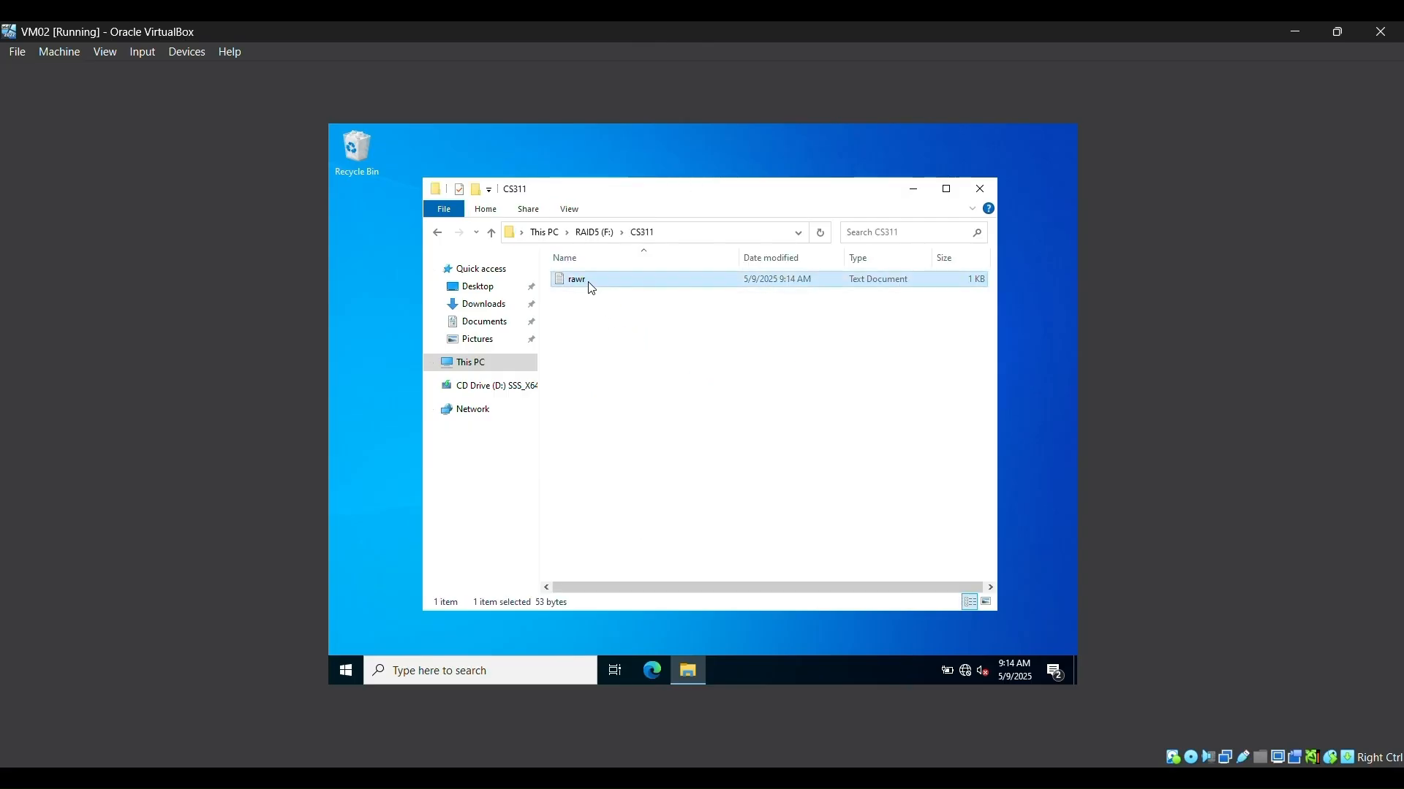